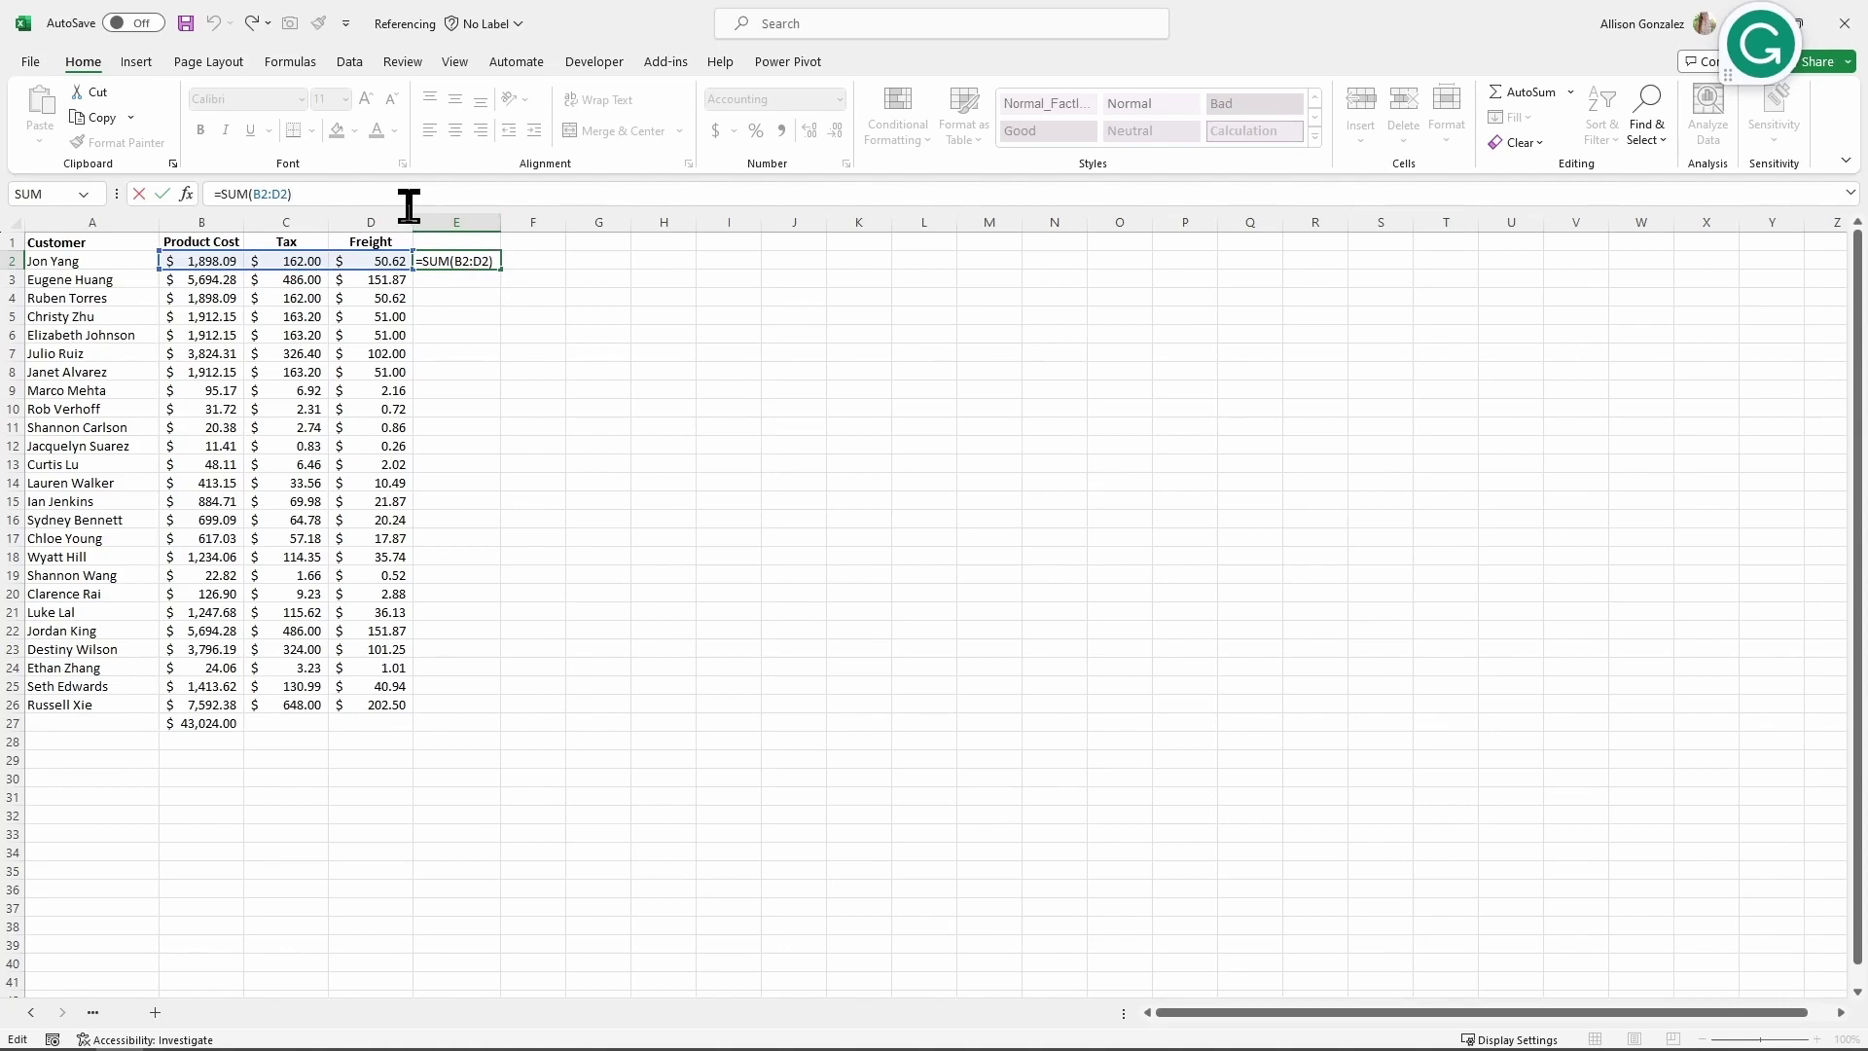
- Commit =SUM(B2:D2) in E2 and reselect it to confirm the 2,110.72 total
key("Return")
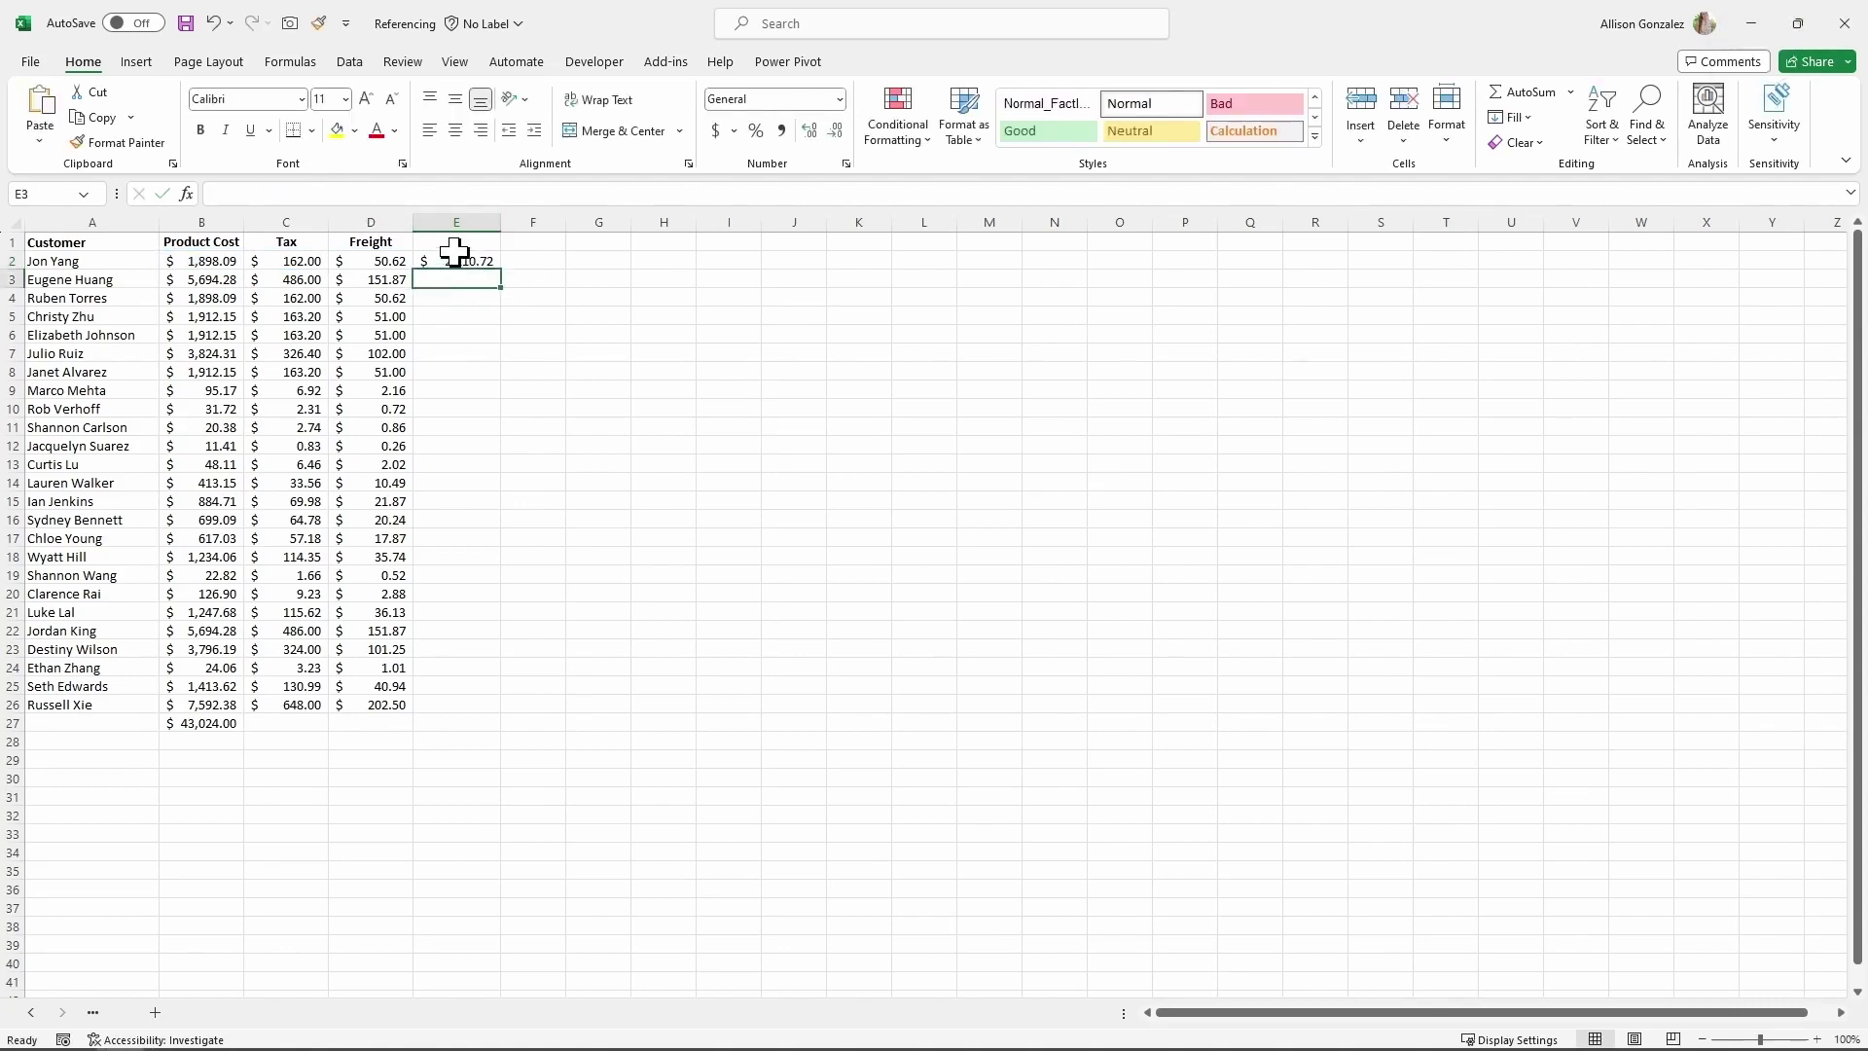
left_click(457, 261)
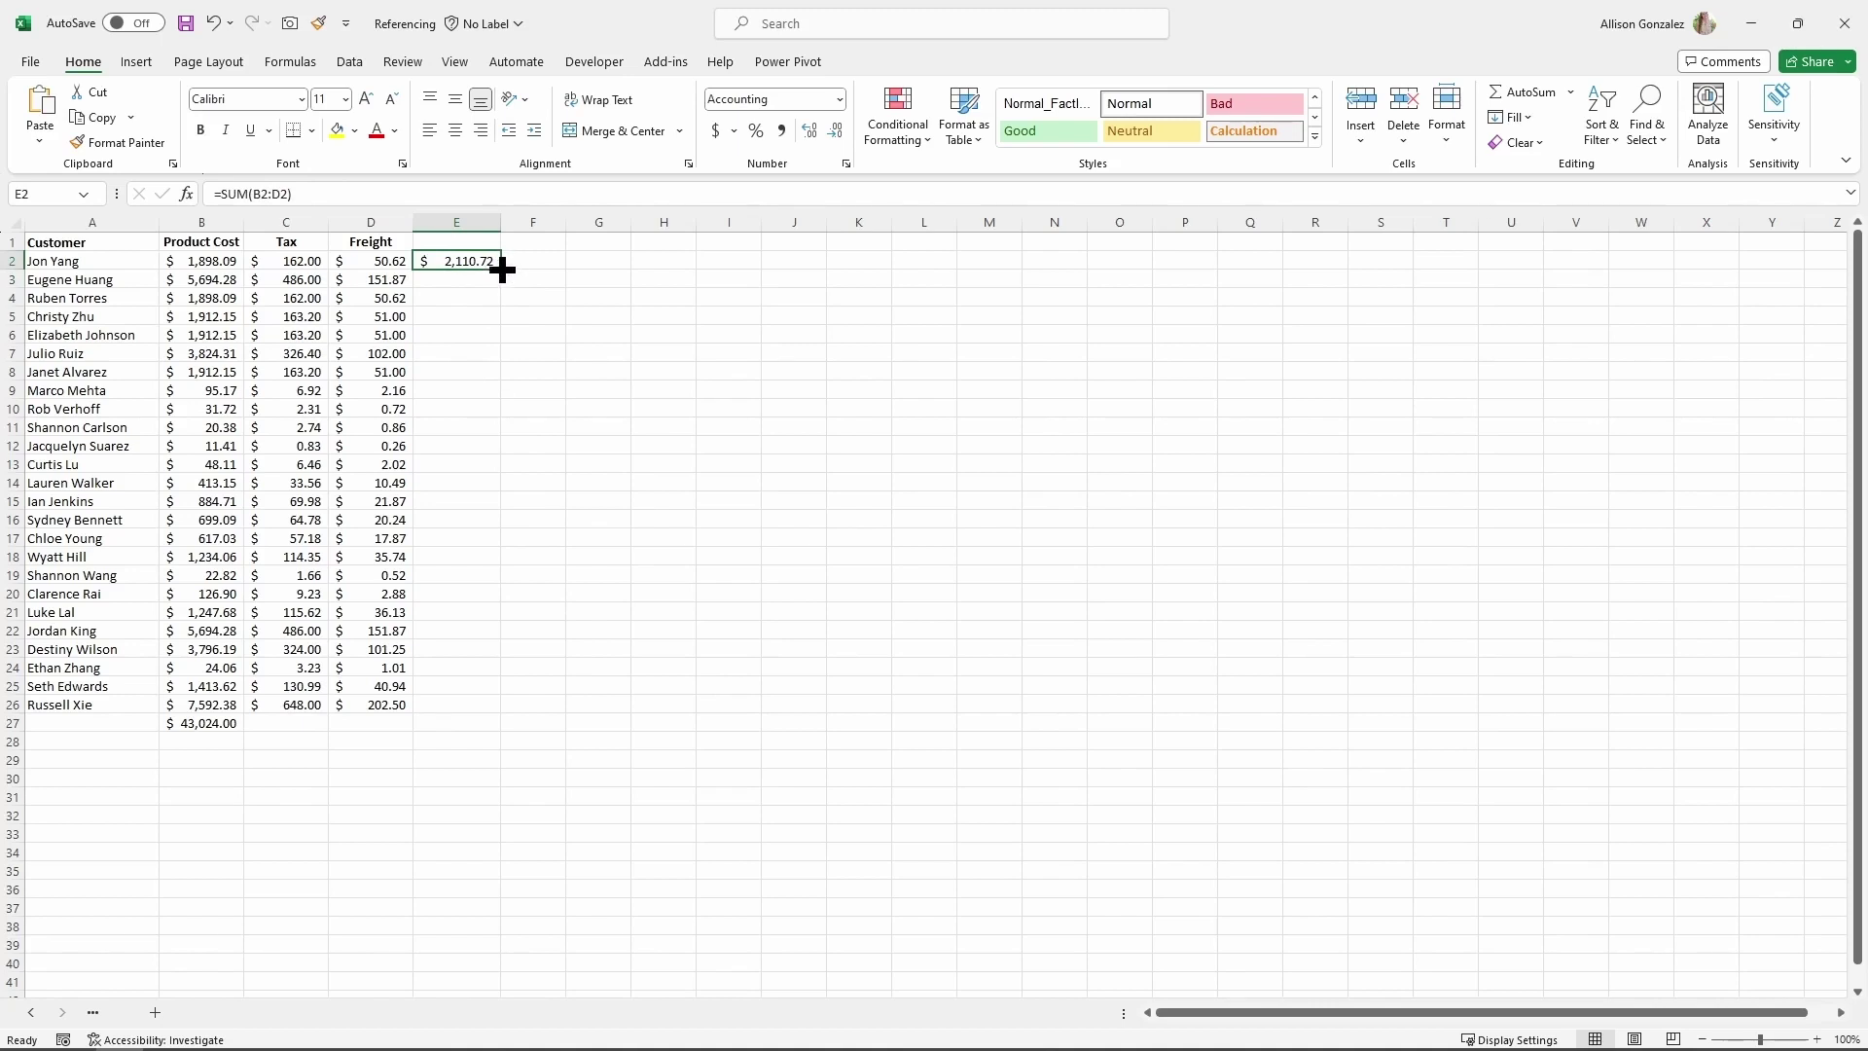
- Fill E2's SUM formula down to E26, checking the adjusted formulas in E3, E6, E8, E17 and E22
left_click_drag(502, 272, 486, 710)
left_click(477, 281)
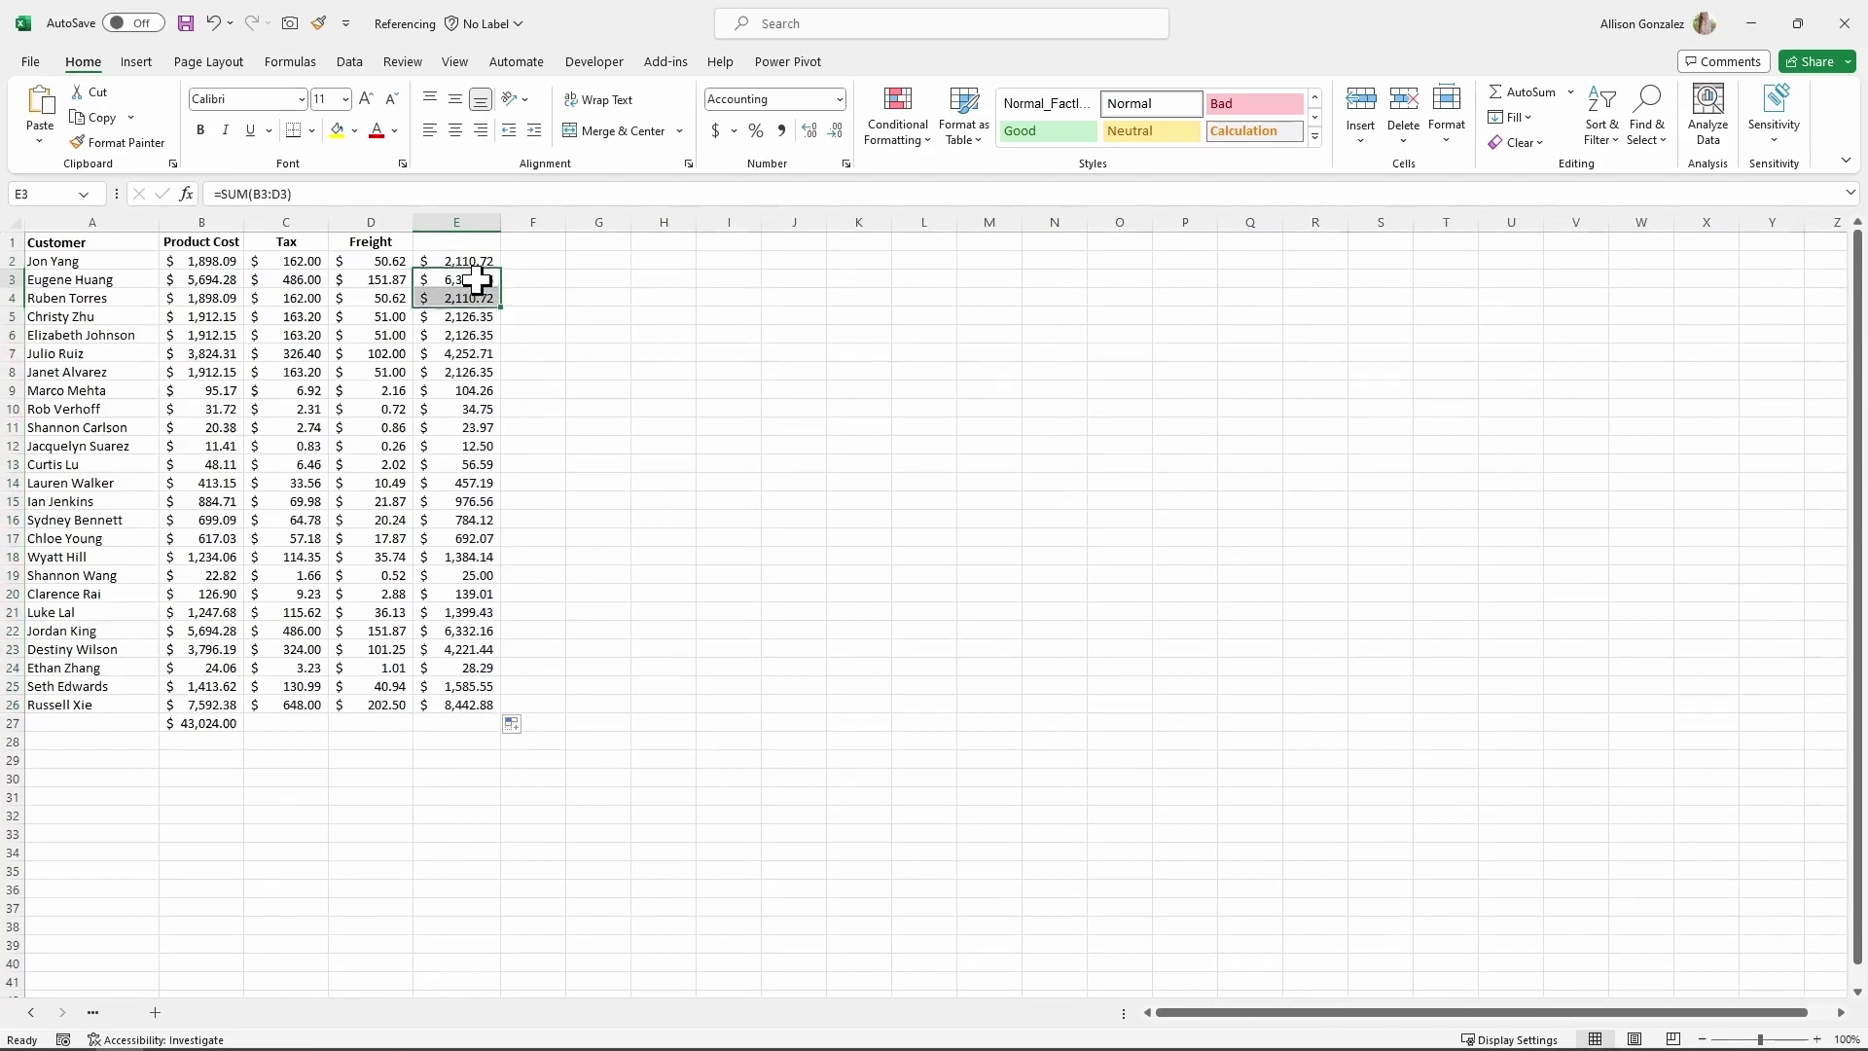
left_click(483, 298)
left_click(482, 334)
left_click(484, 371)
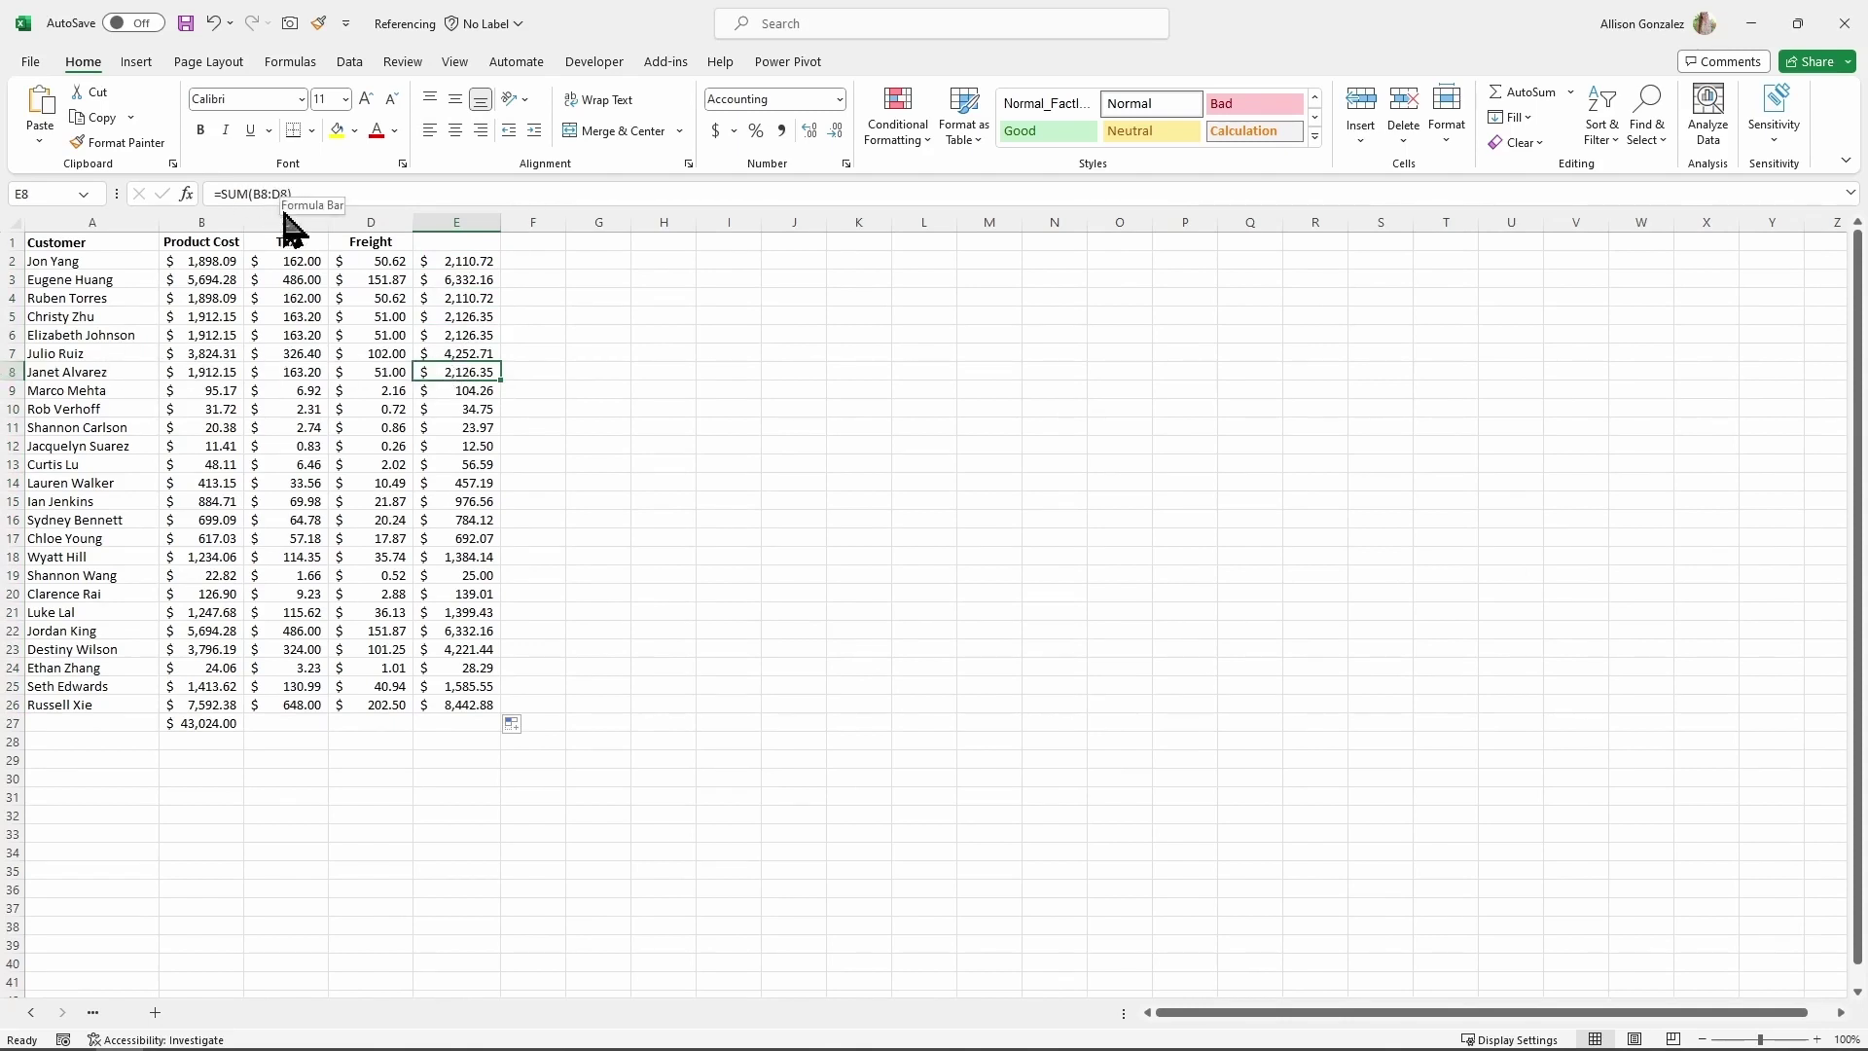
left_click(471, 536)
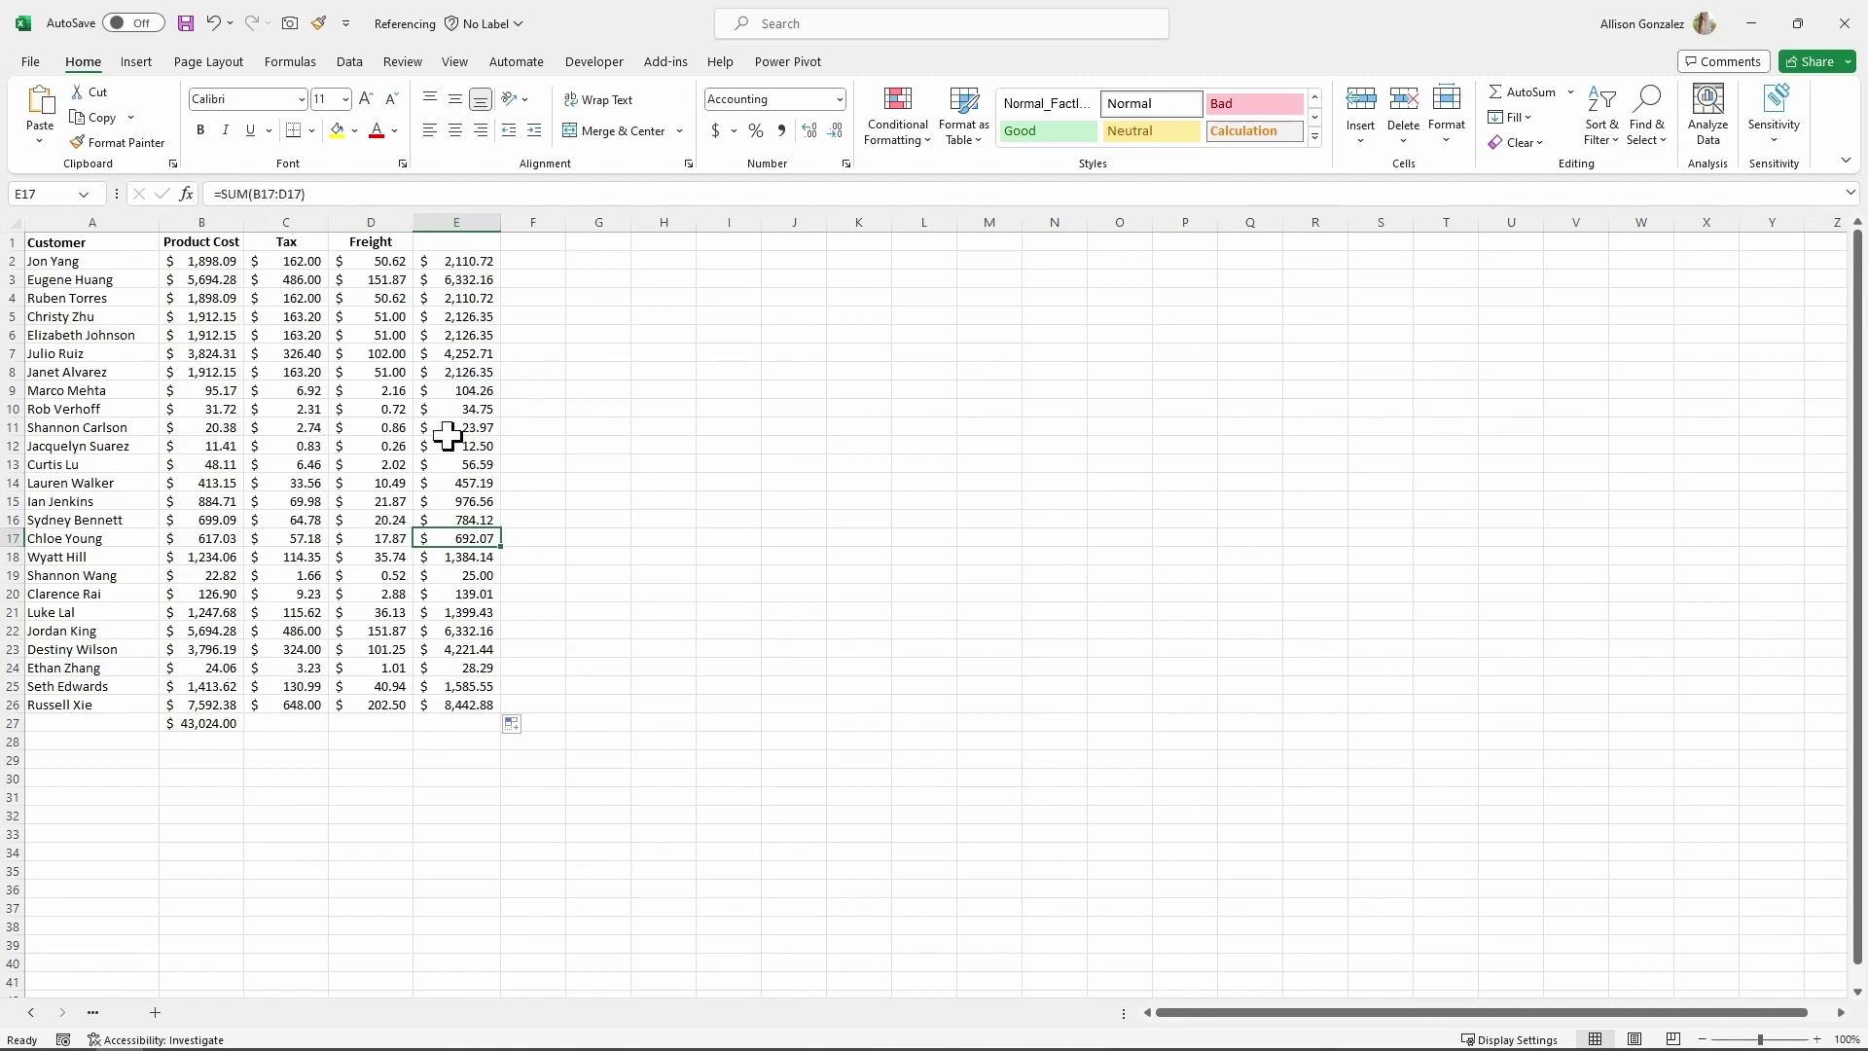
left_click(479, 632)
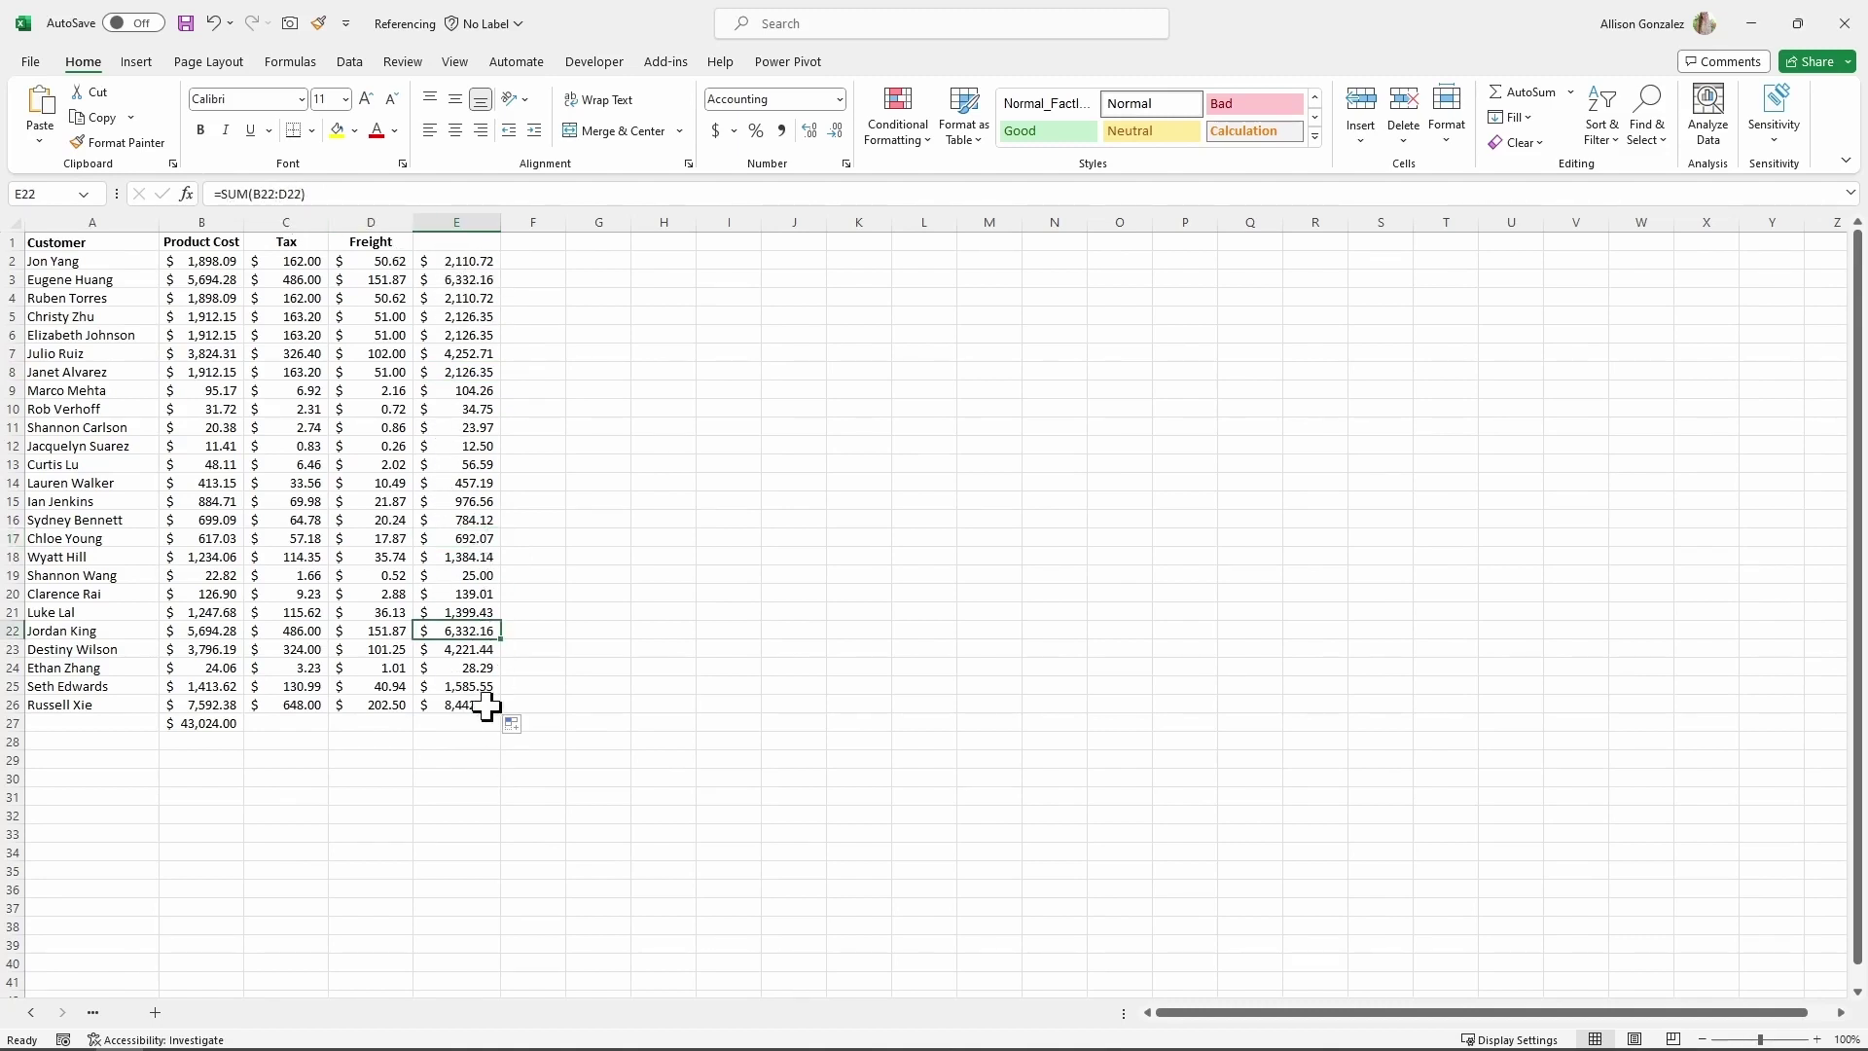
left_click(481, 264)
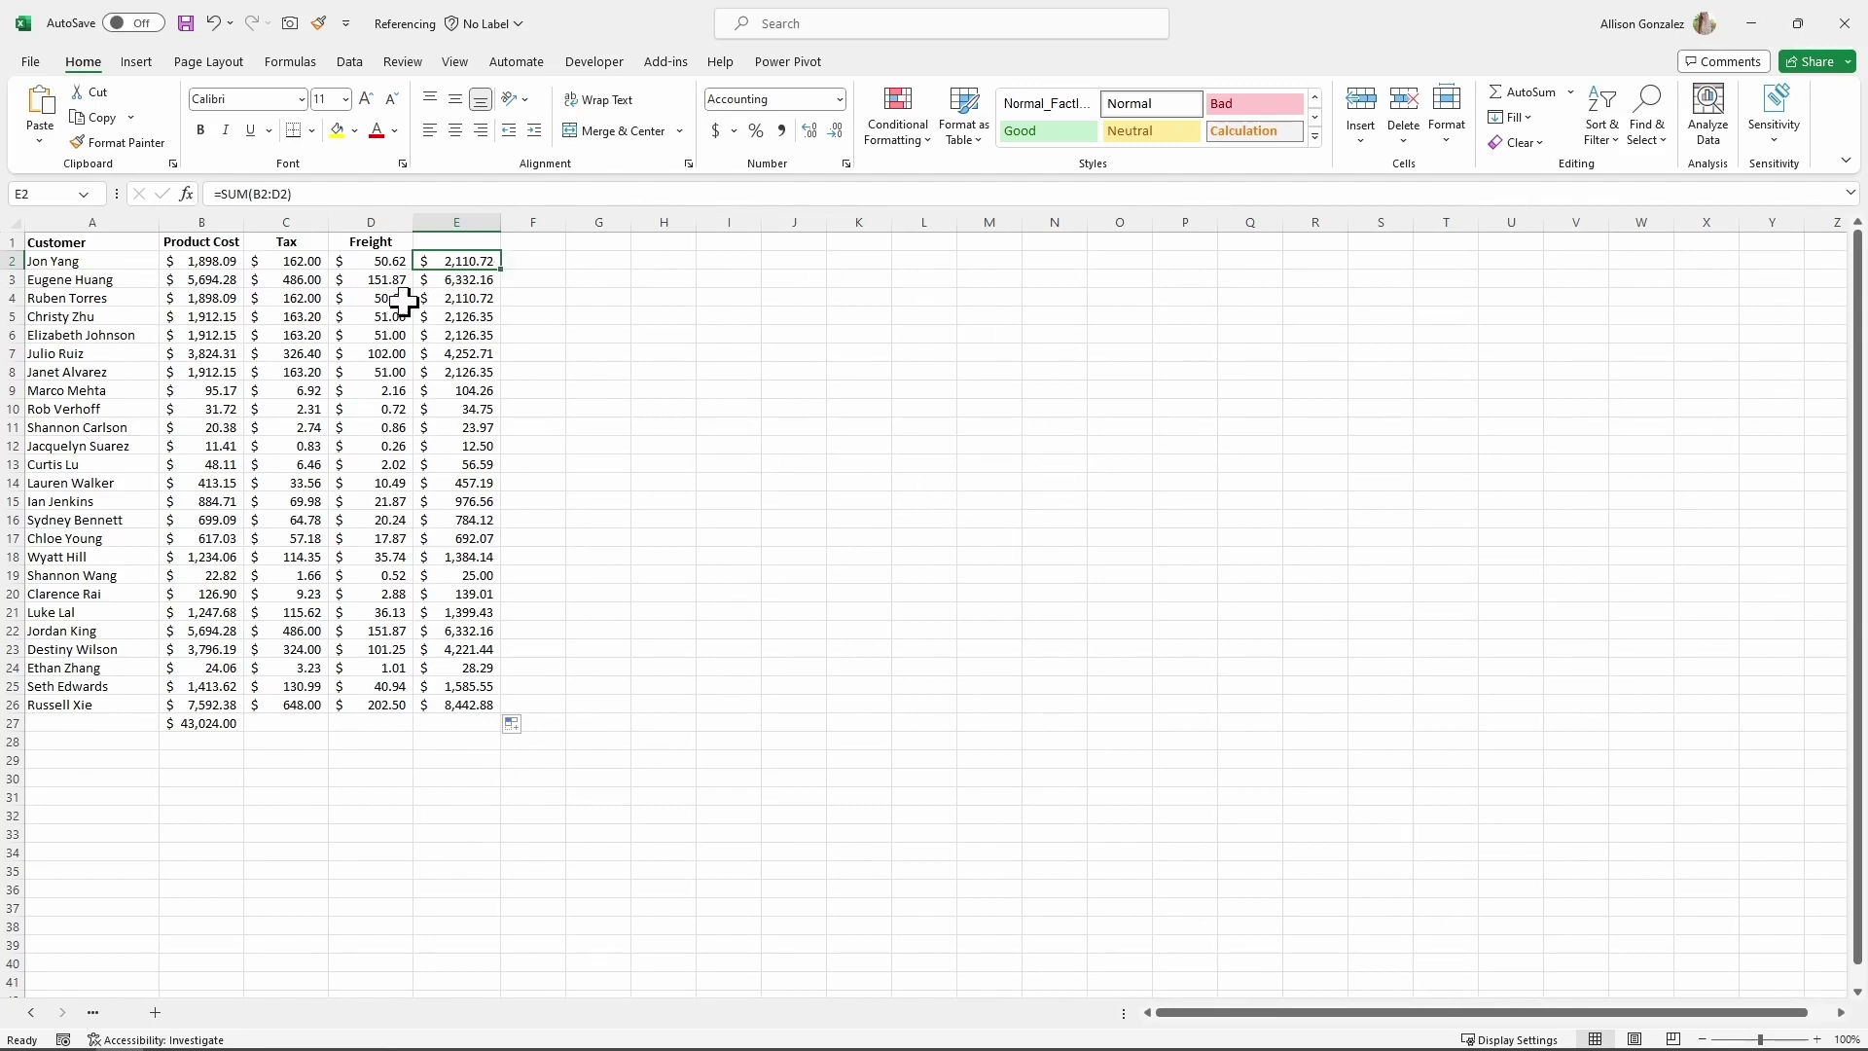
- Compare B2's raw value with E2's total and select B2:D2 in E2's formula
left_click(218, 261)
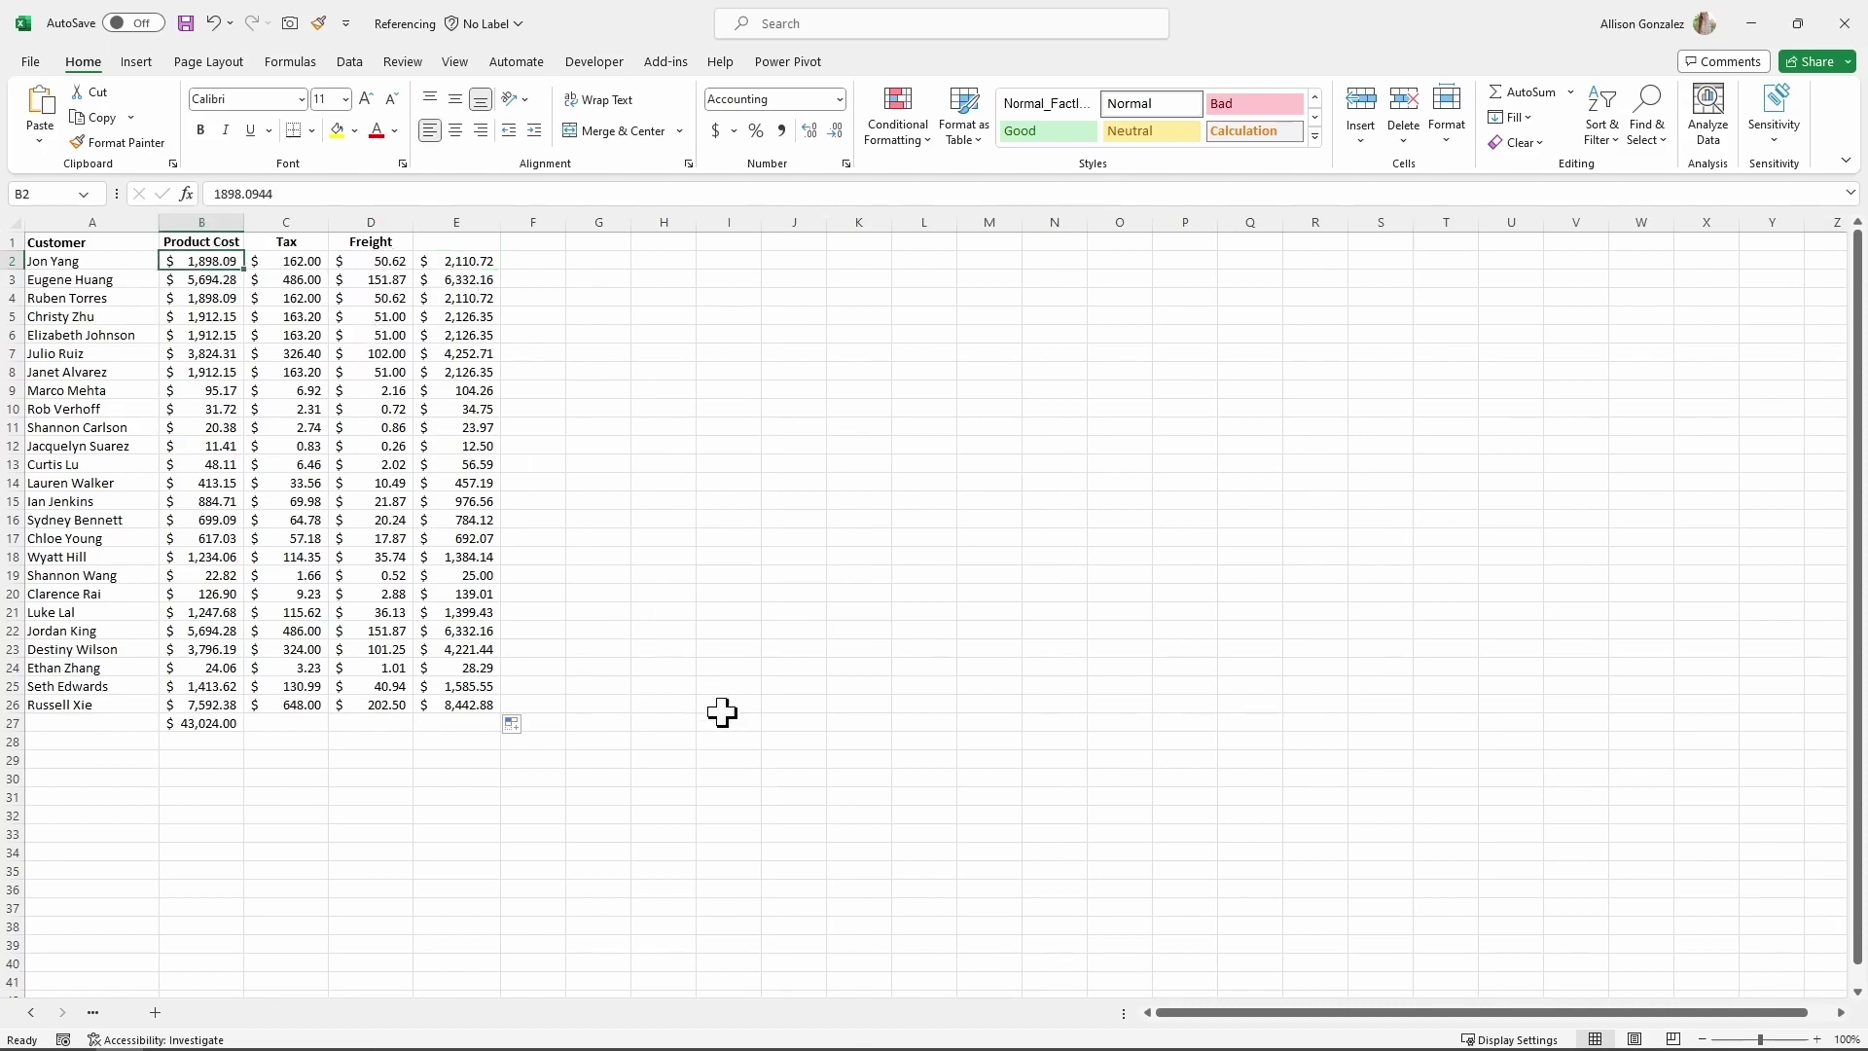
left_click(471, 259)
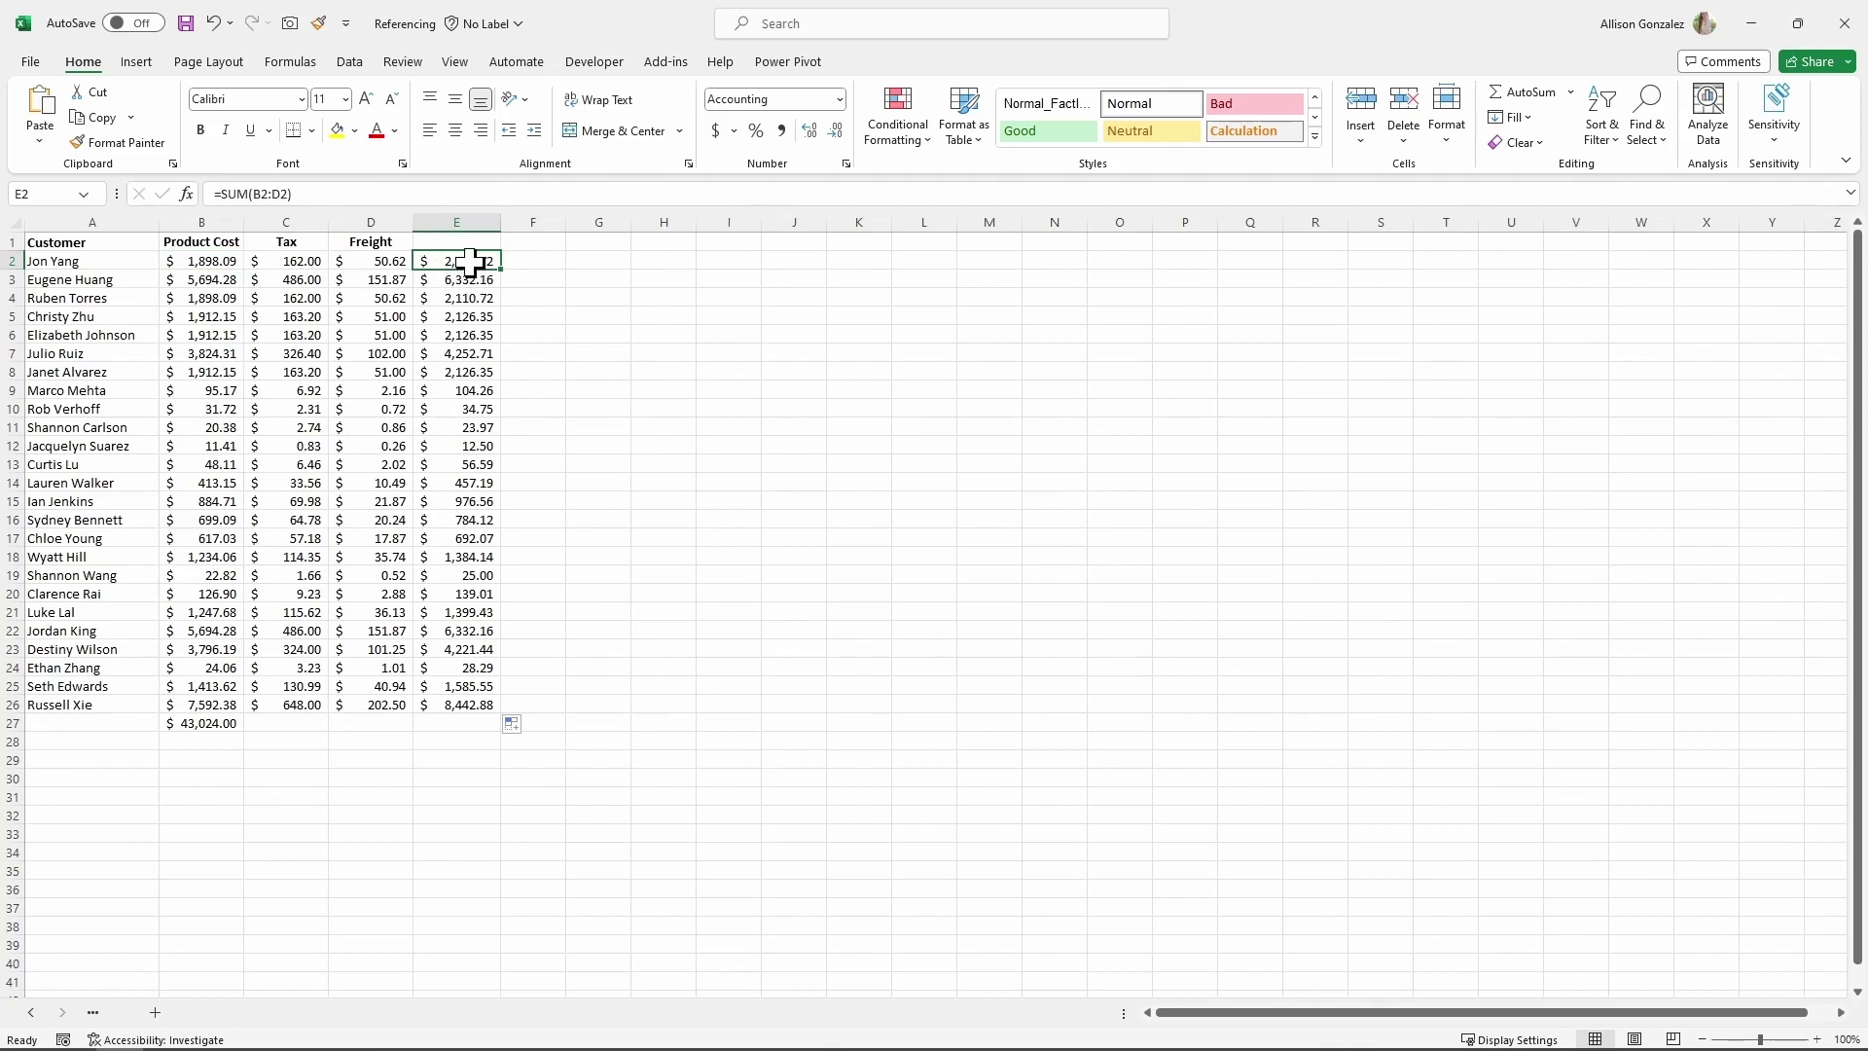
left_click_drag(252, 194, 288, 194)
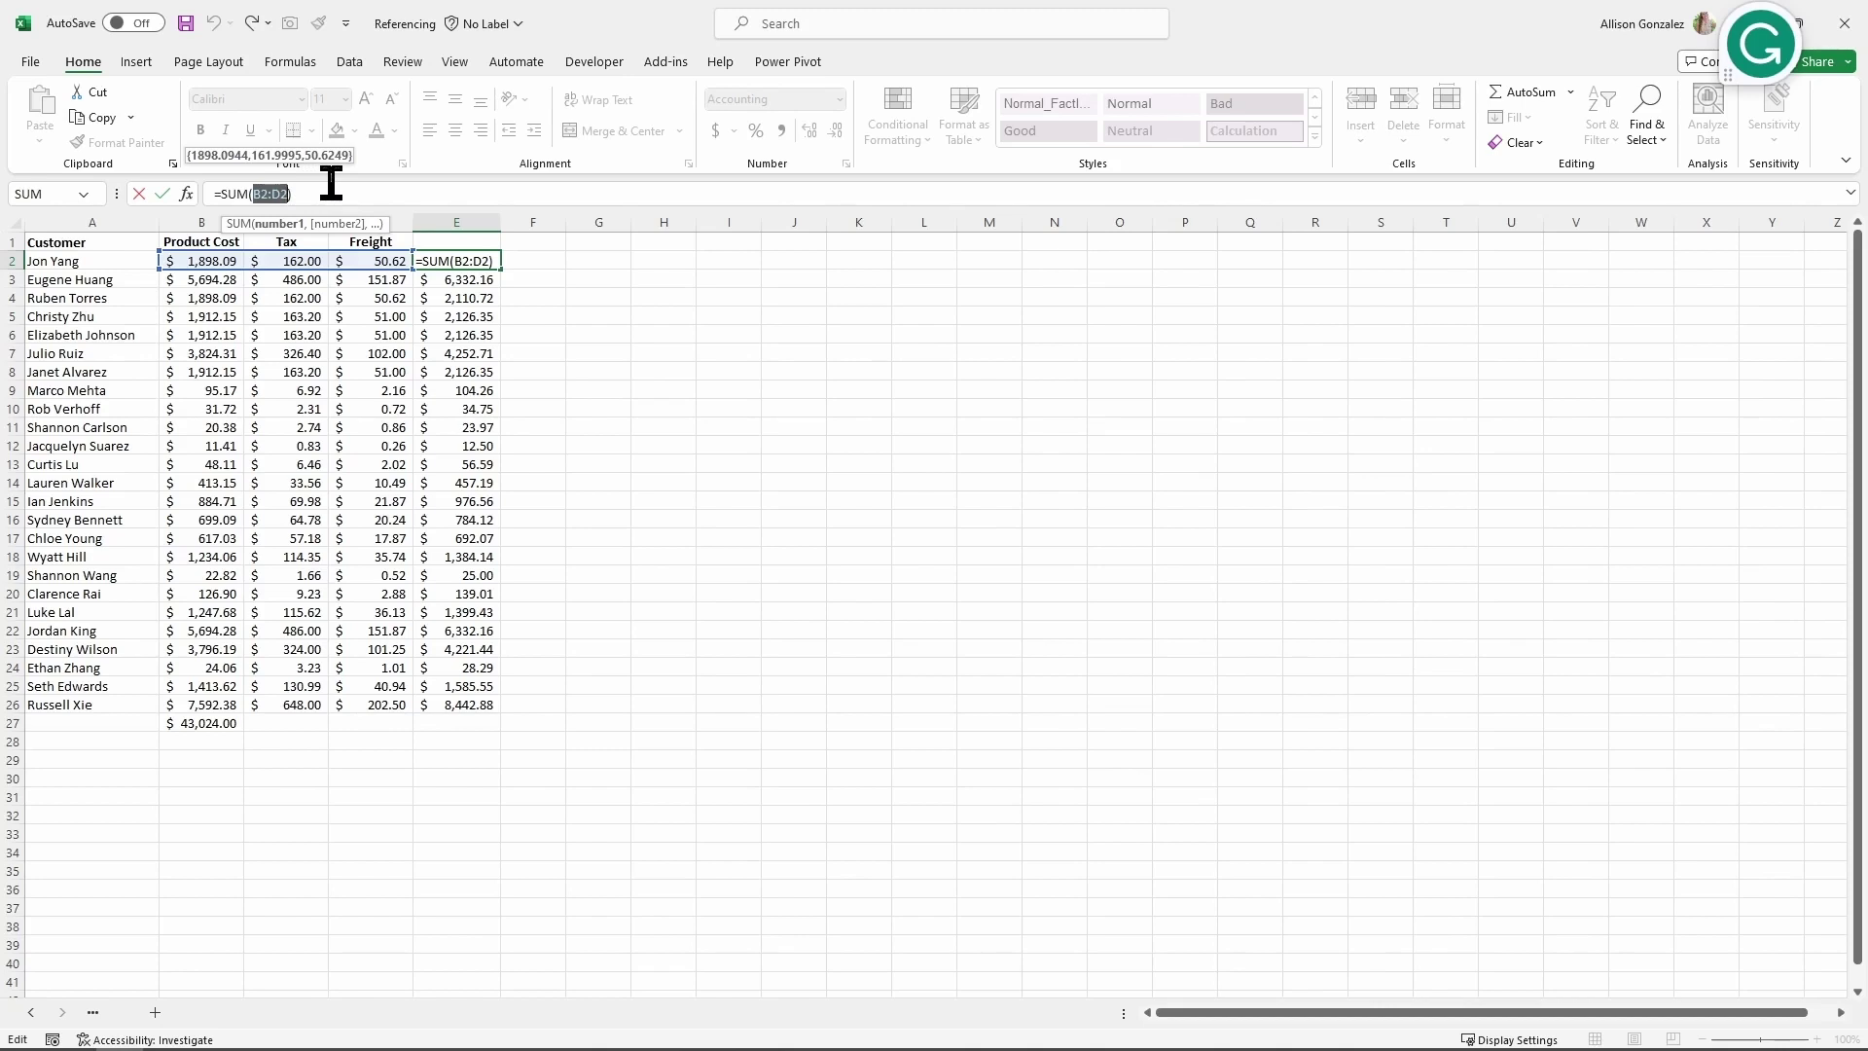
- Make E2 =SUM($B$2:$D$2) and fill it to E26, so every total reads 2,110.72
key("F4")
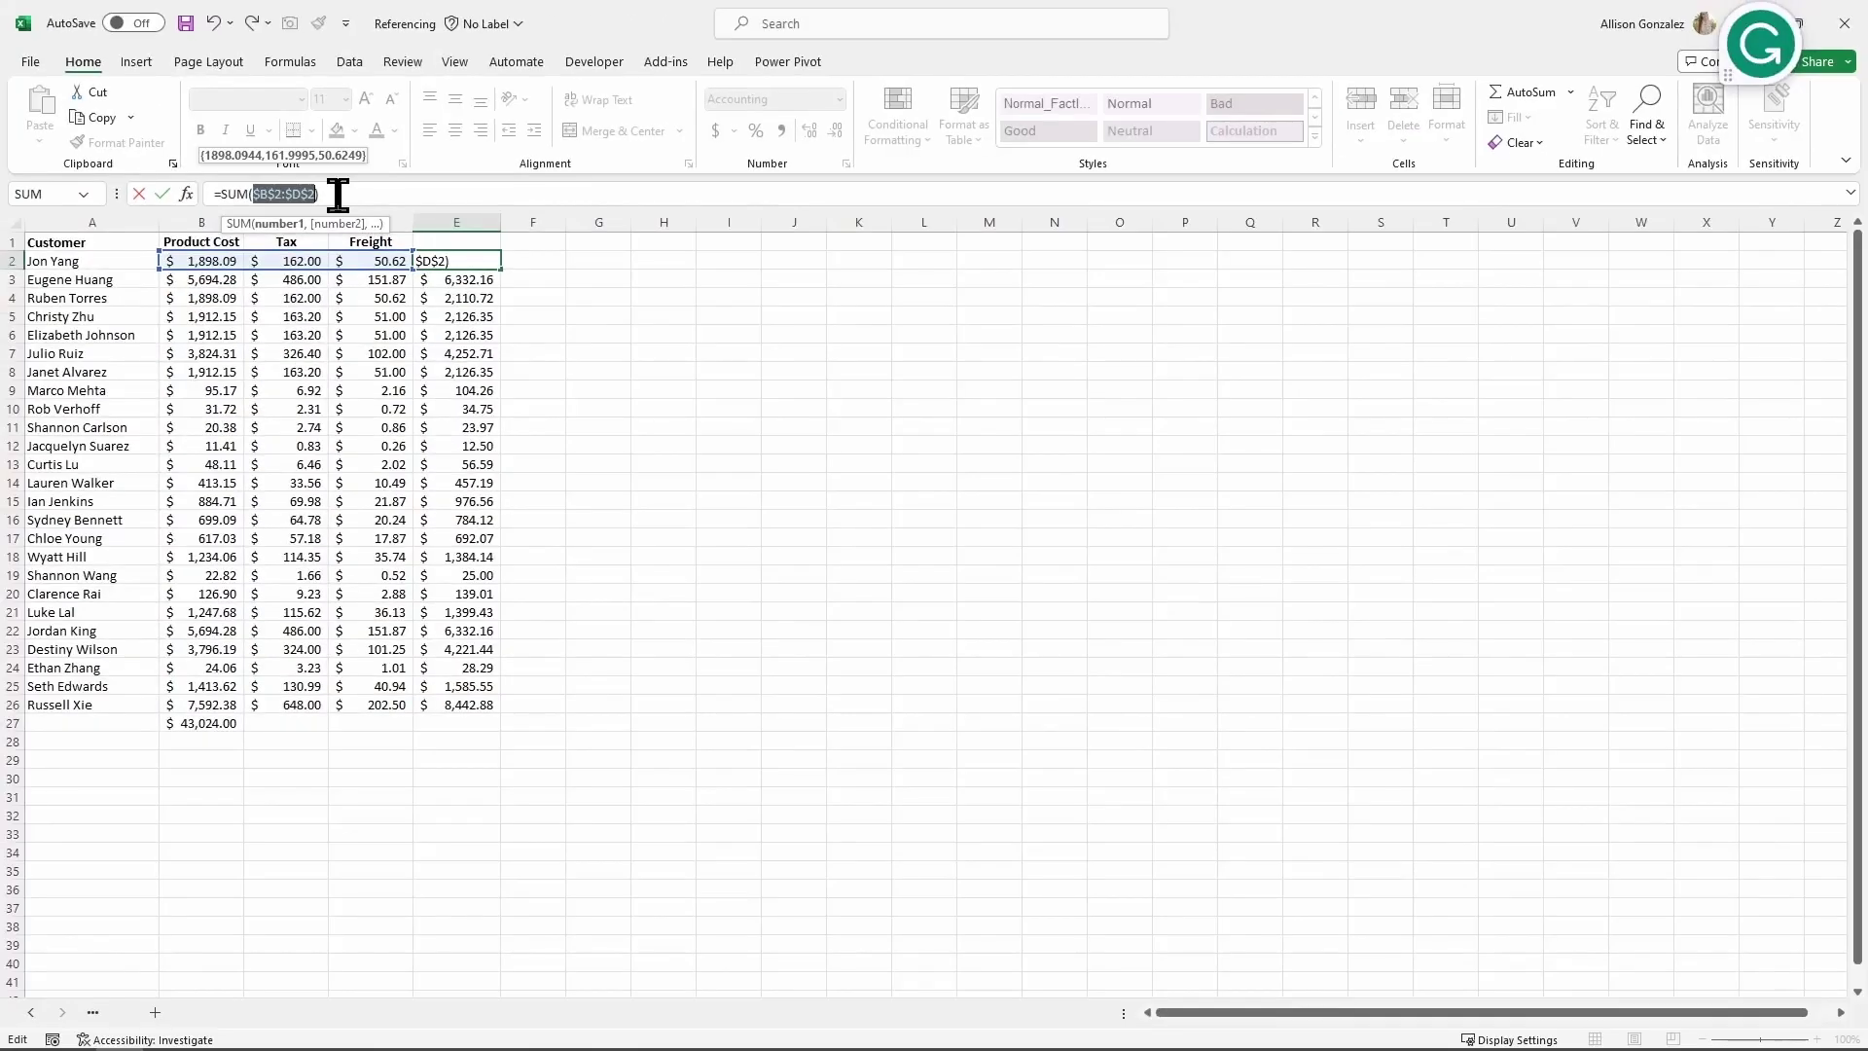
key("Return")
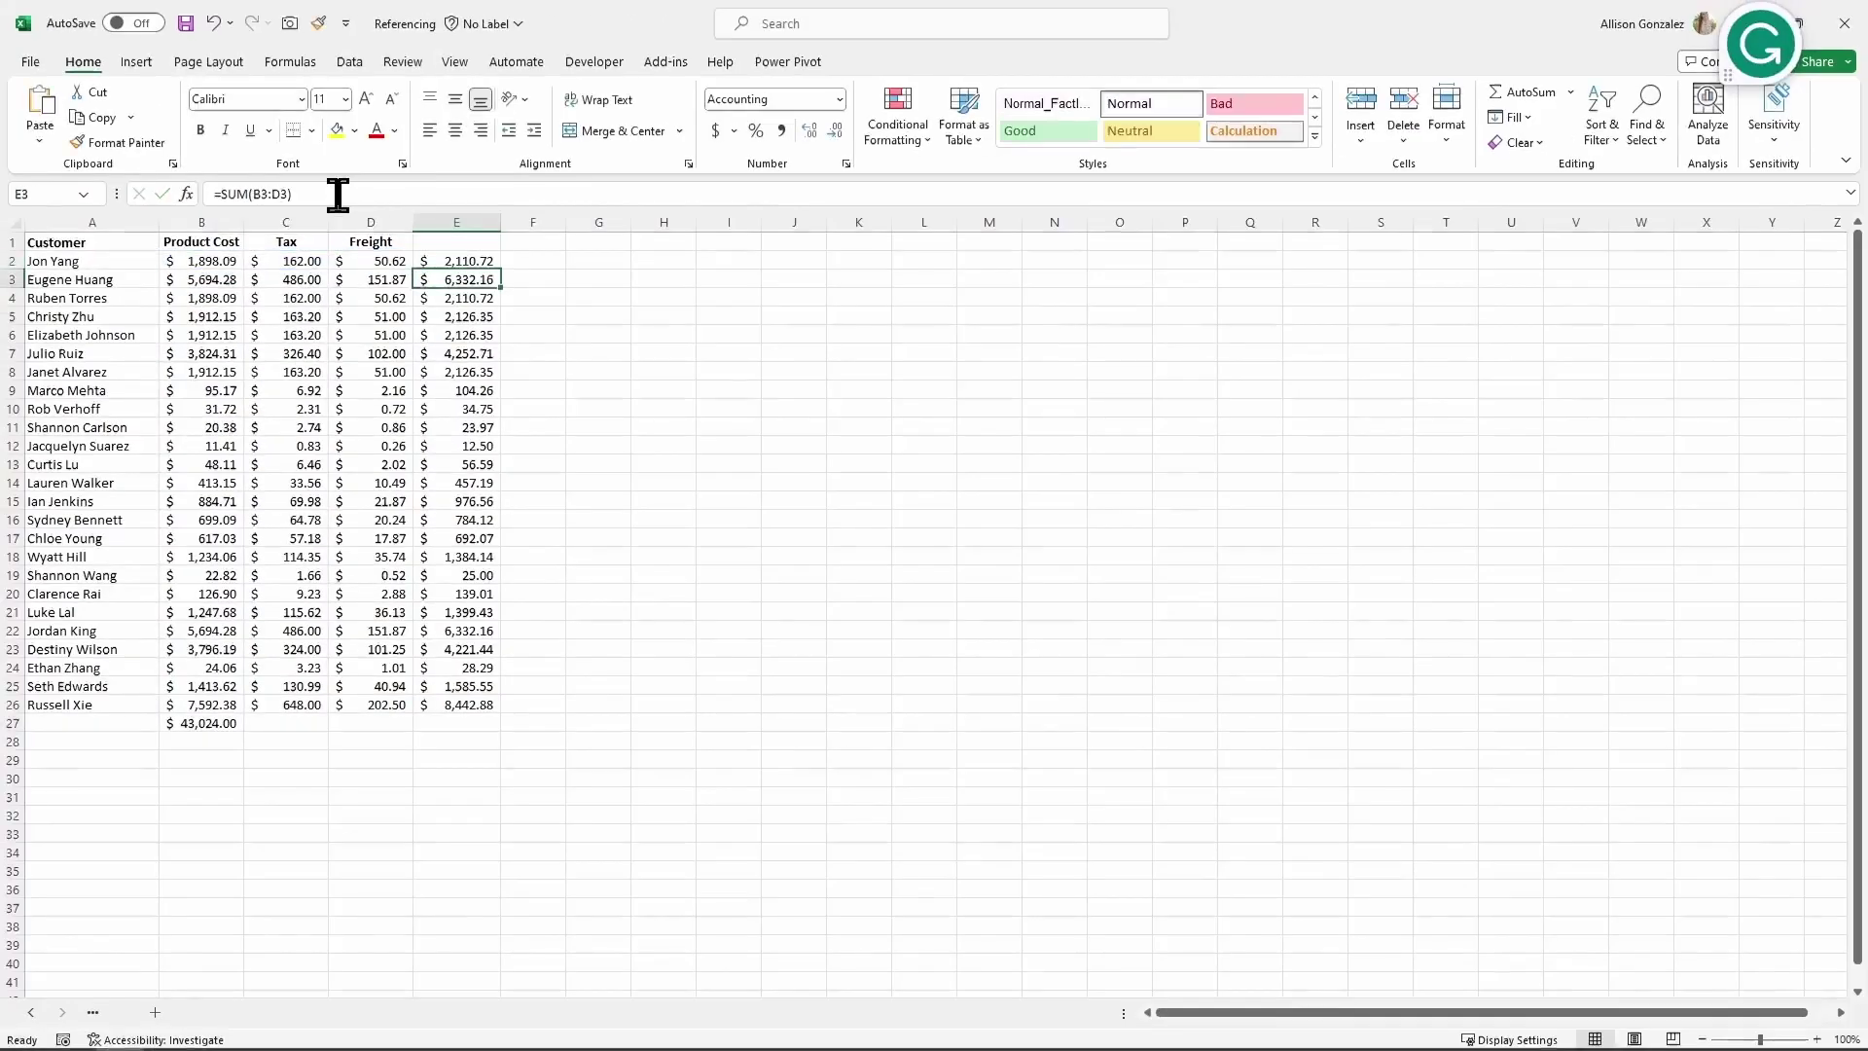
left_click(460, 260)
left_click_drag(497, 268, 531, 713)
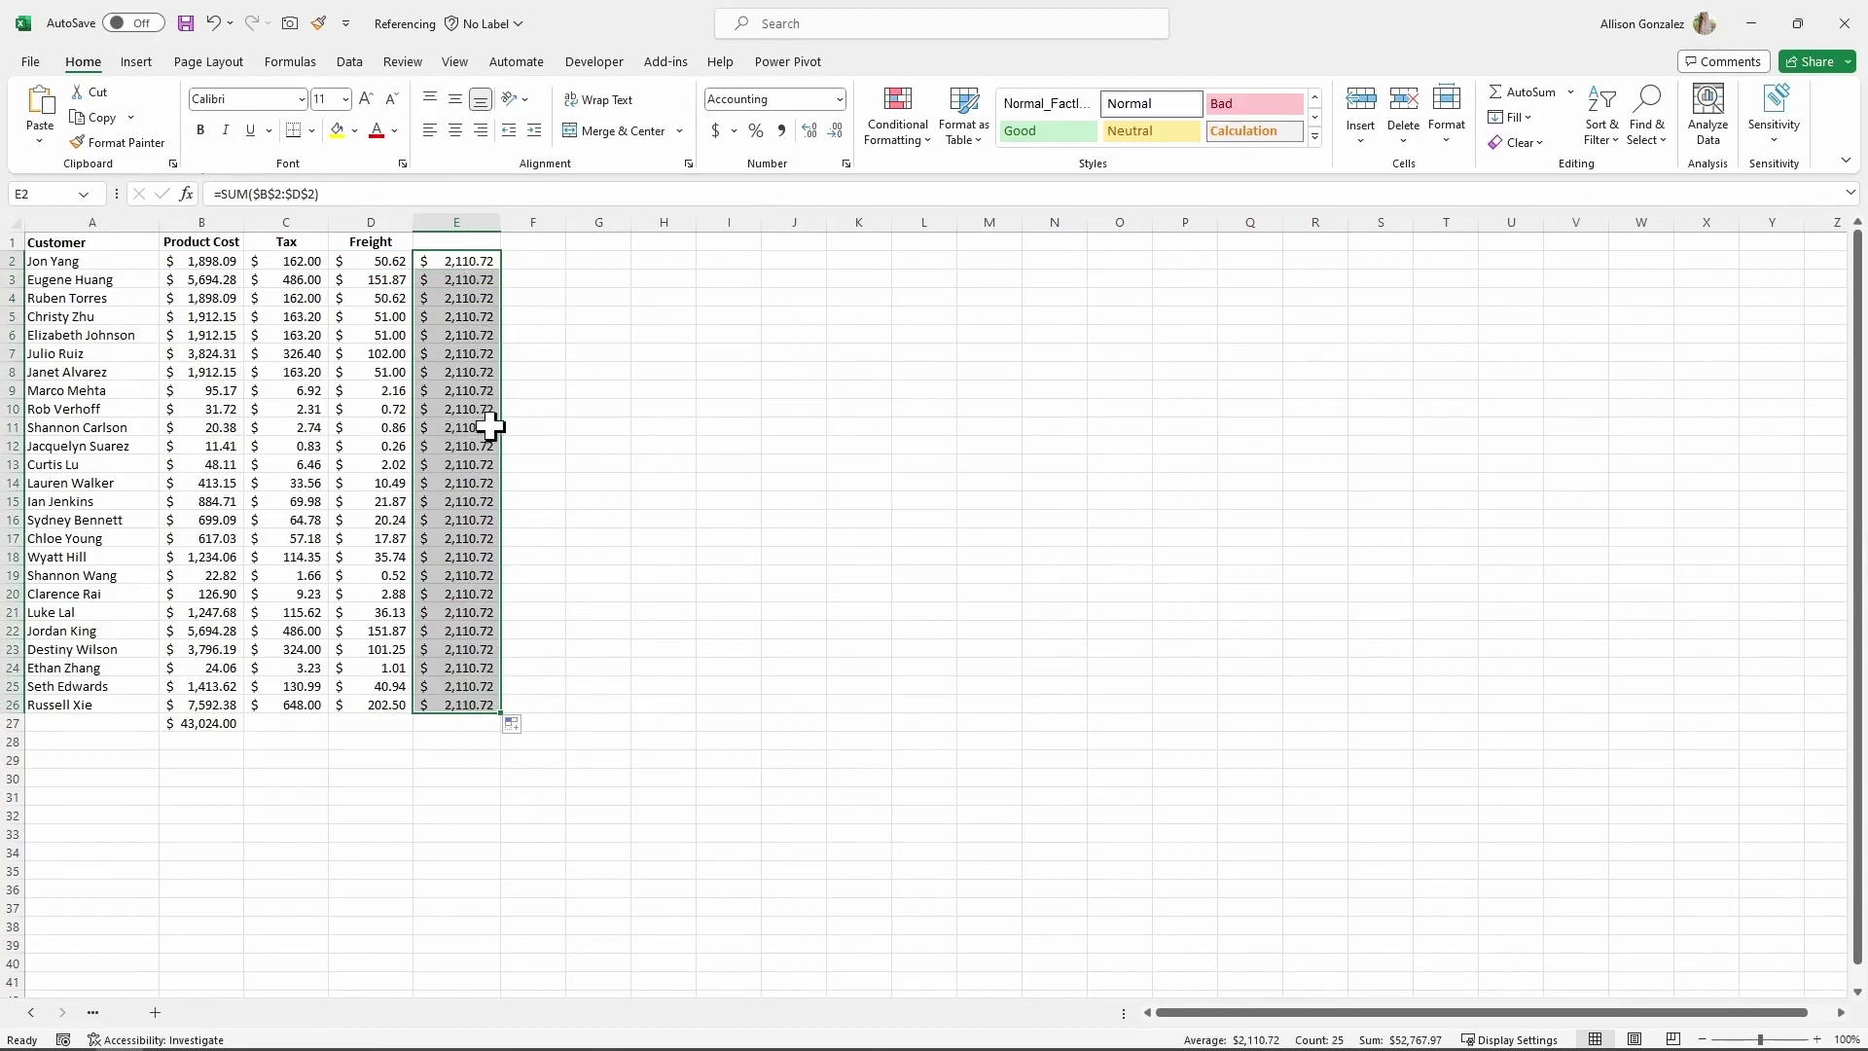
- Select the $B$2:$D$2 reference inside E20's copied formula
left_click(460, 592)
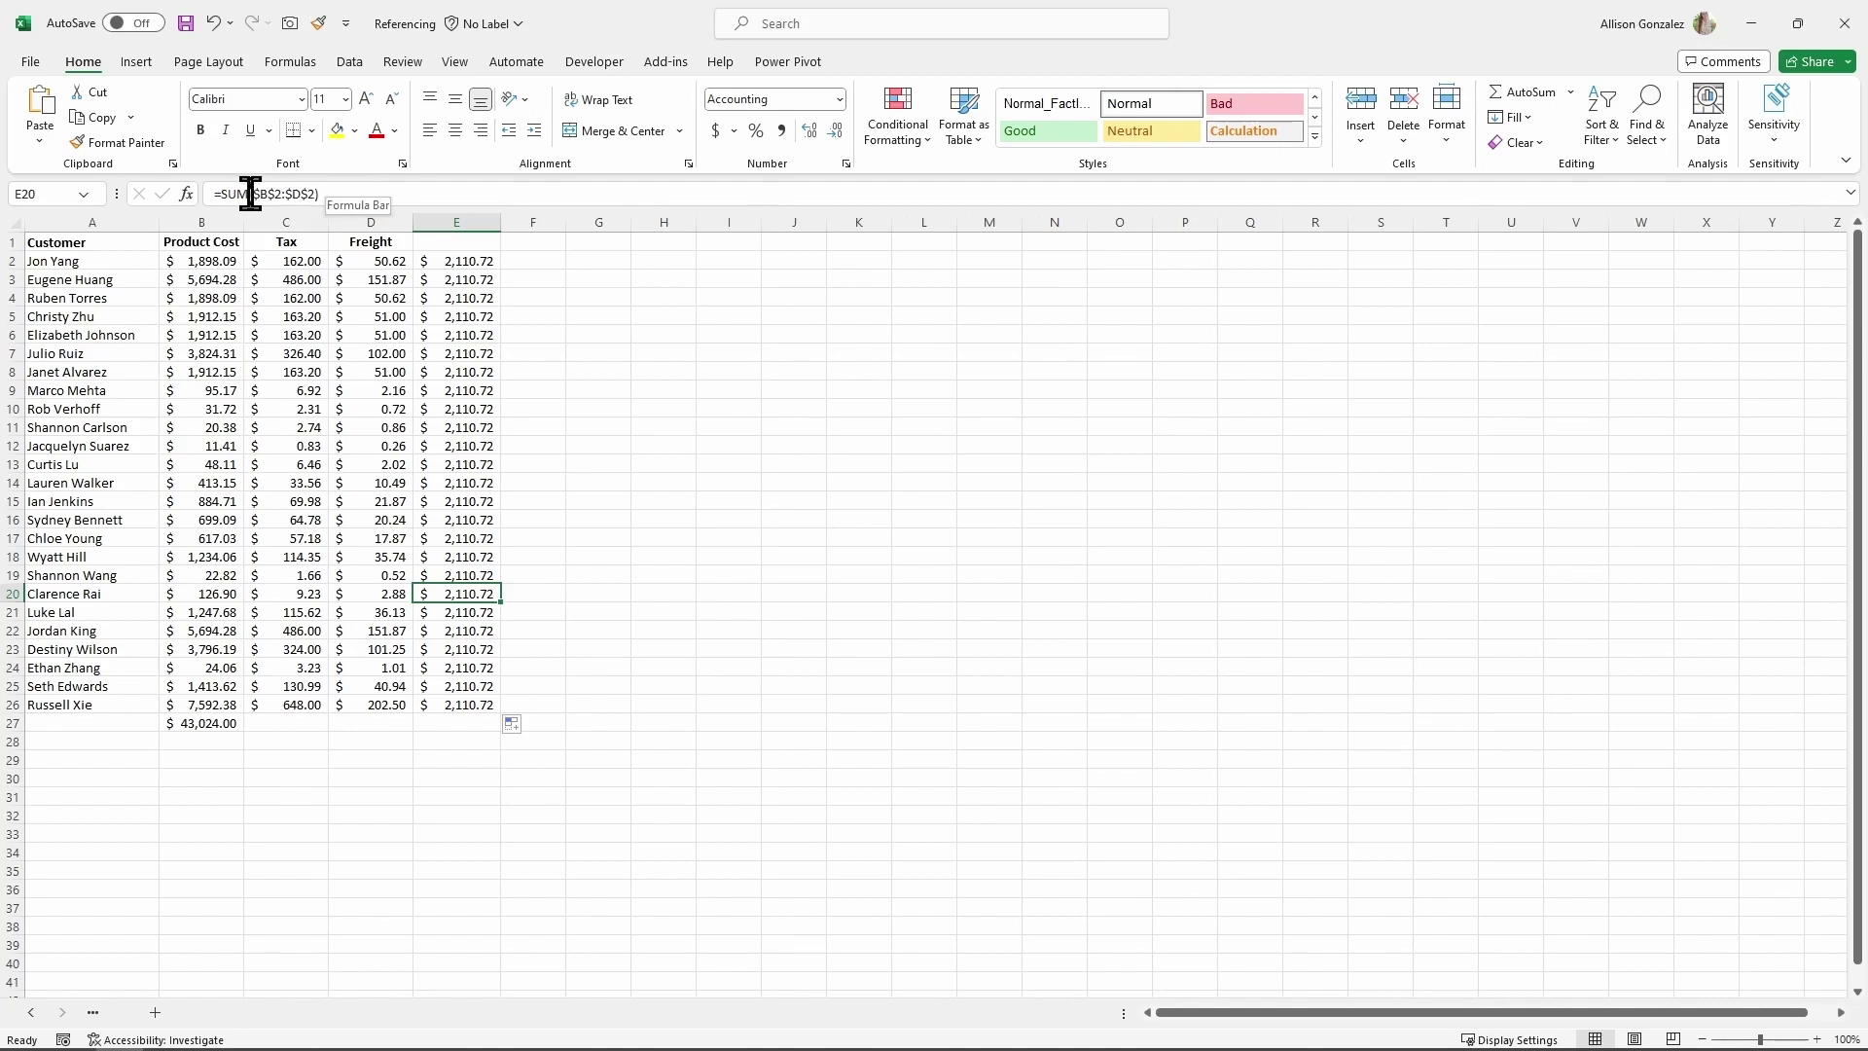
left_click_drag(252, 194, 376, 192)
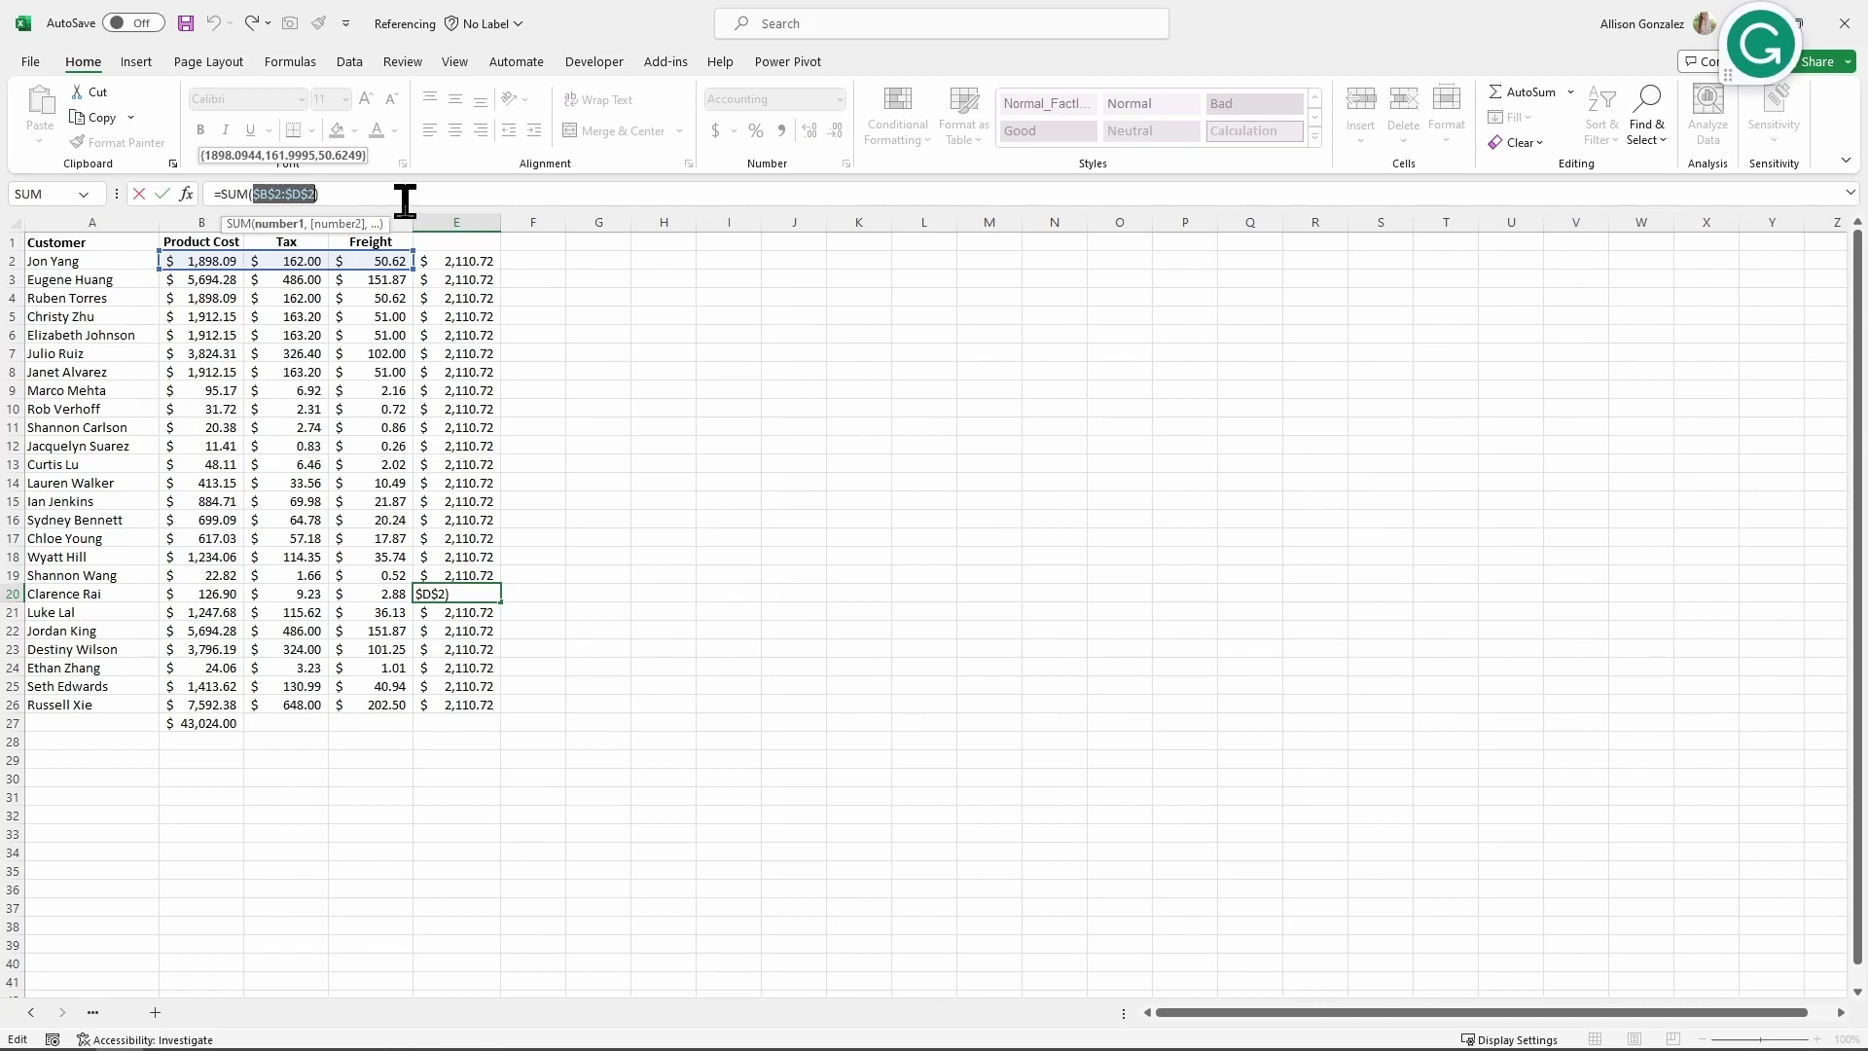
- Cycle E20's range through row-locked, column-locked, relative and absolute forms, then commit it
key("F4")
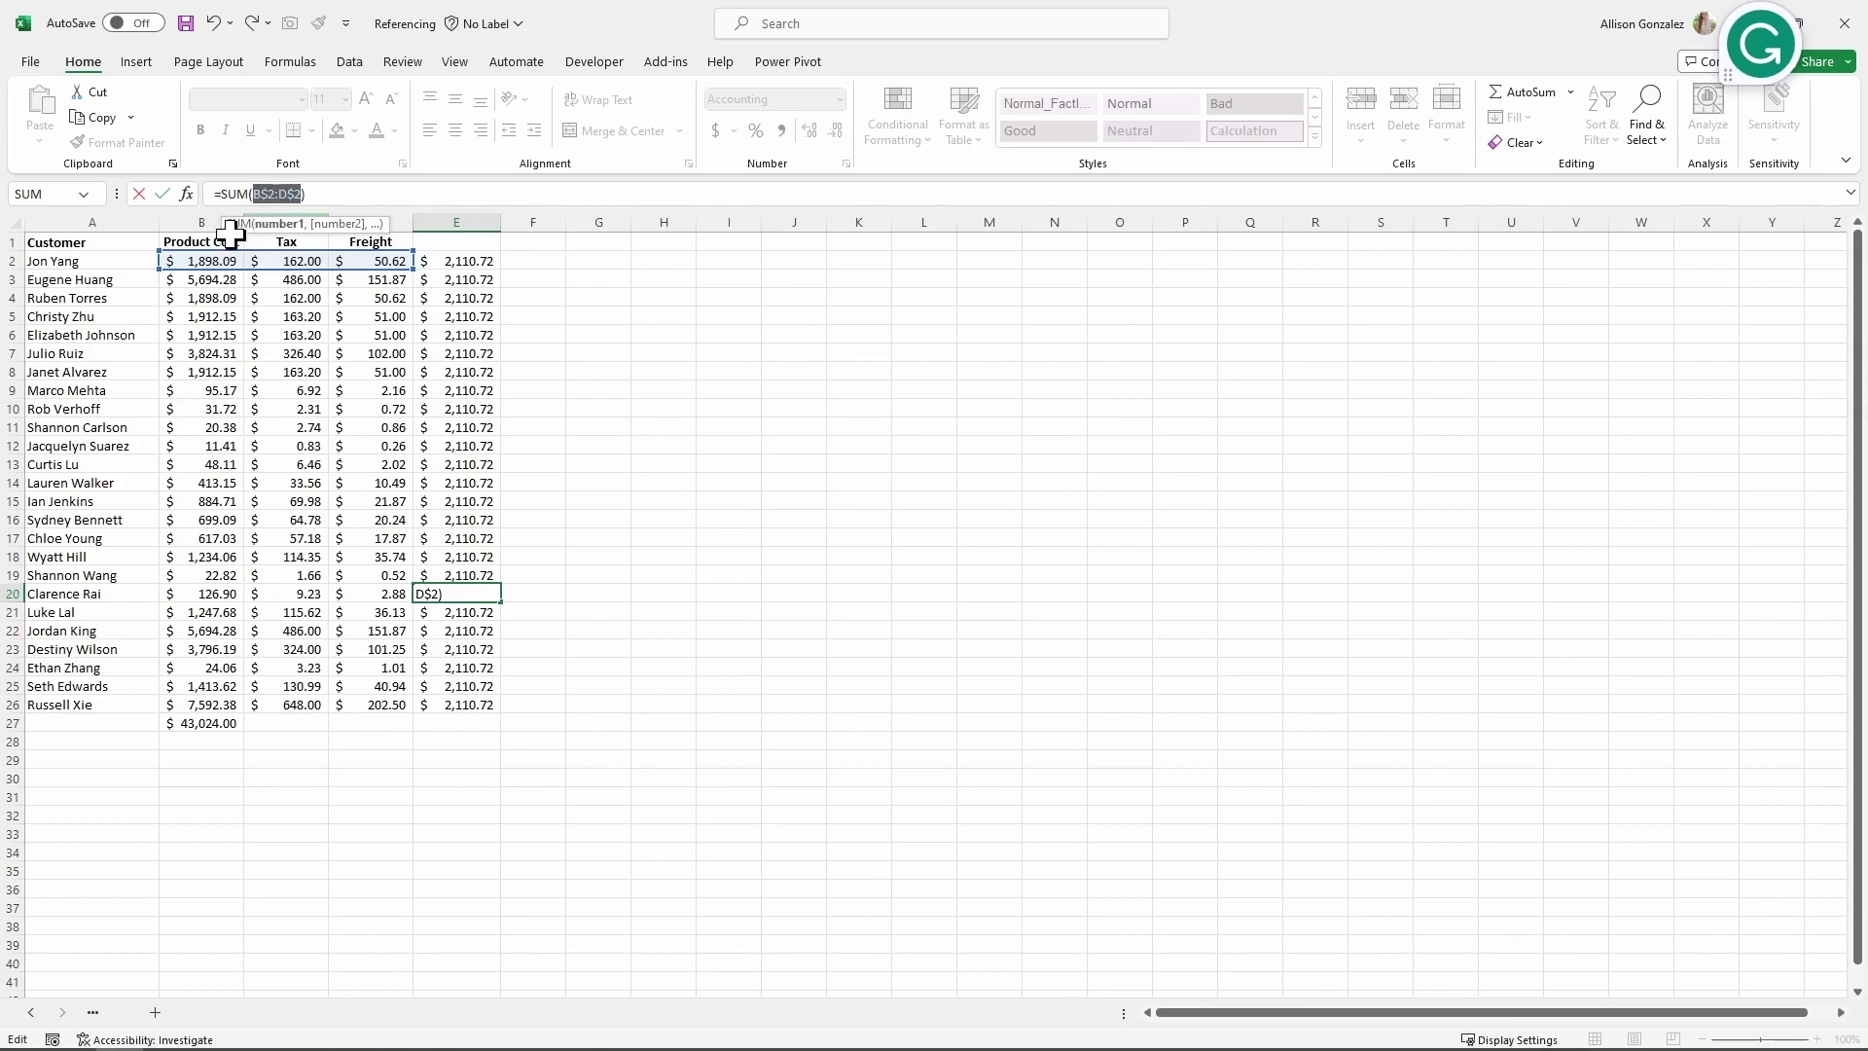
key("F4")
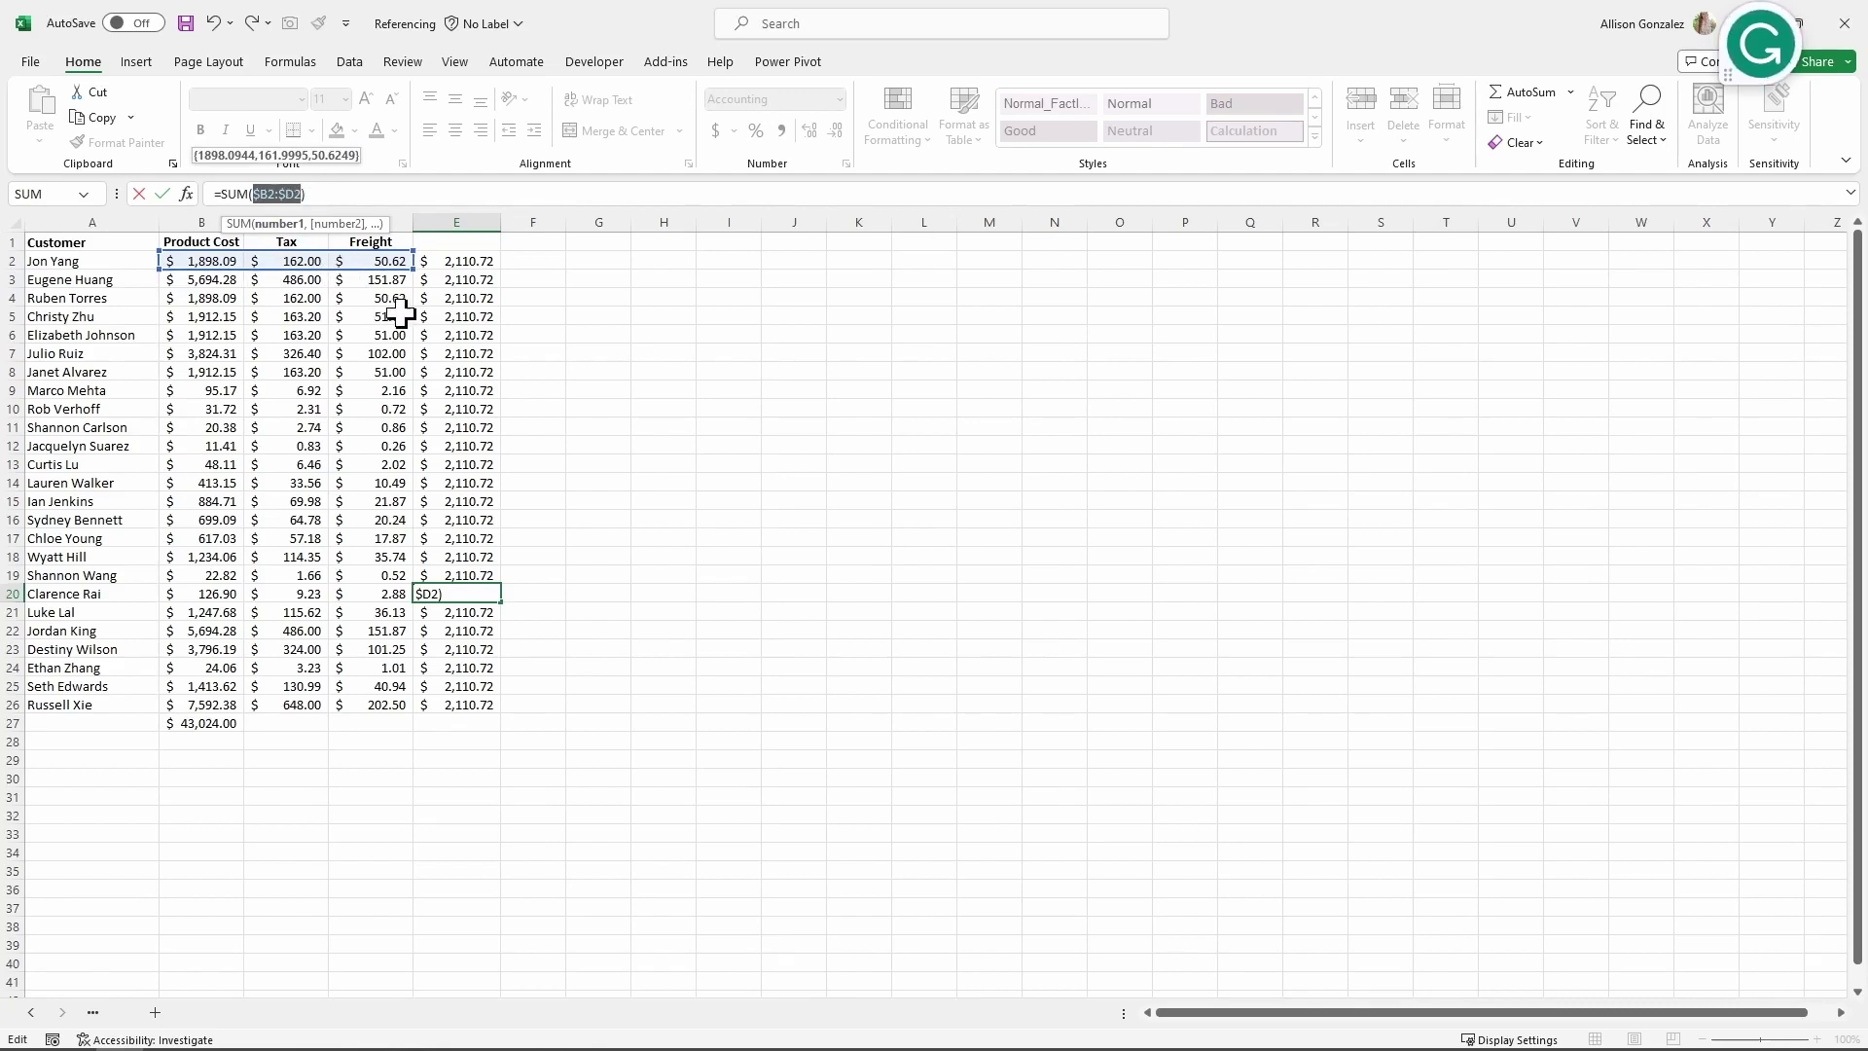
key("F4")
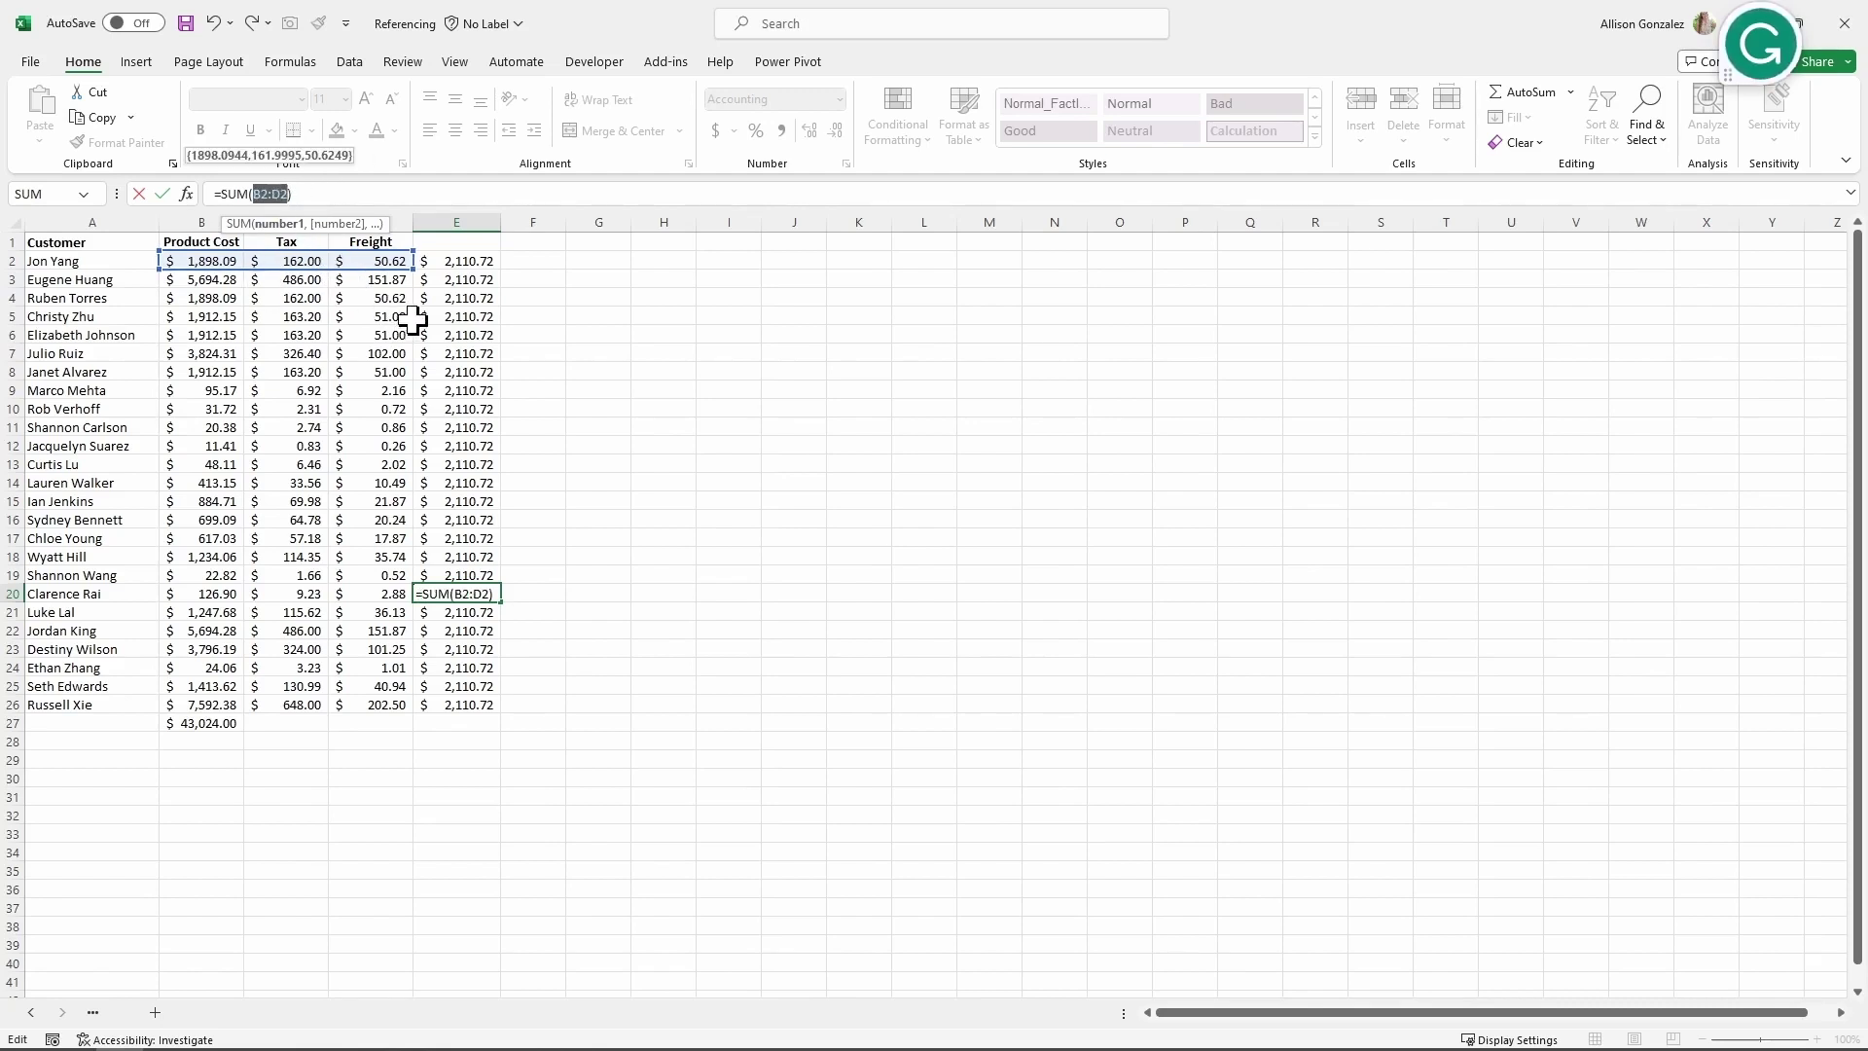
key("F4")
key("F4")
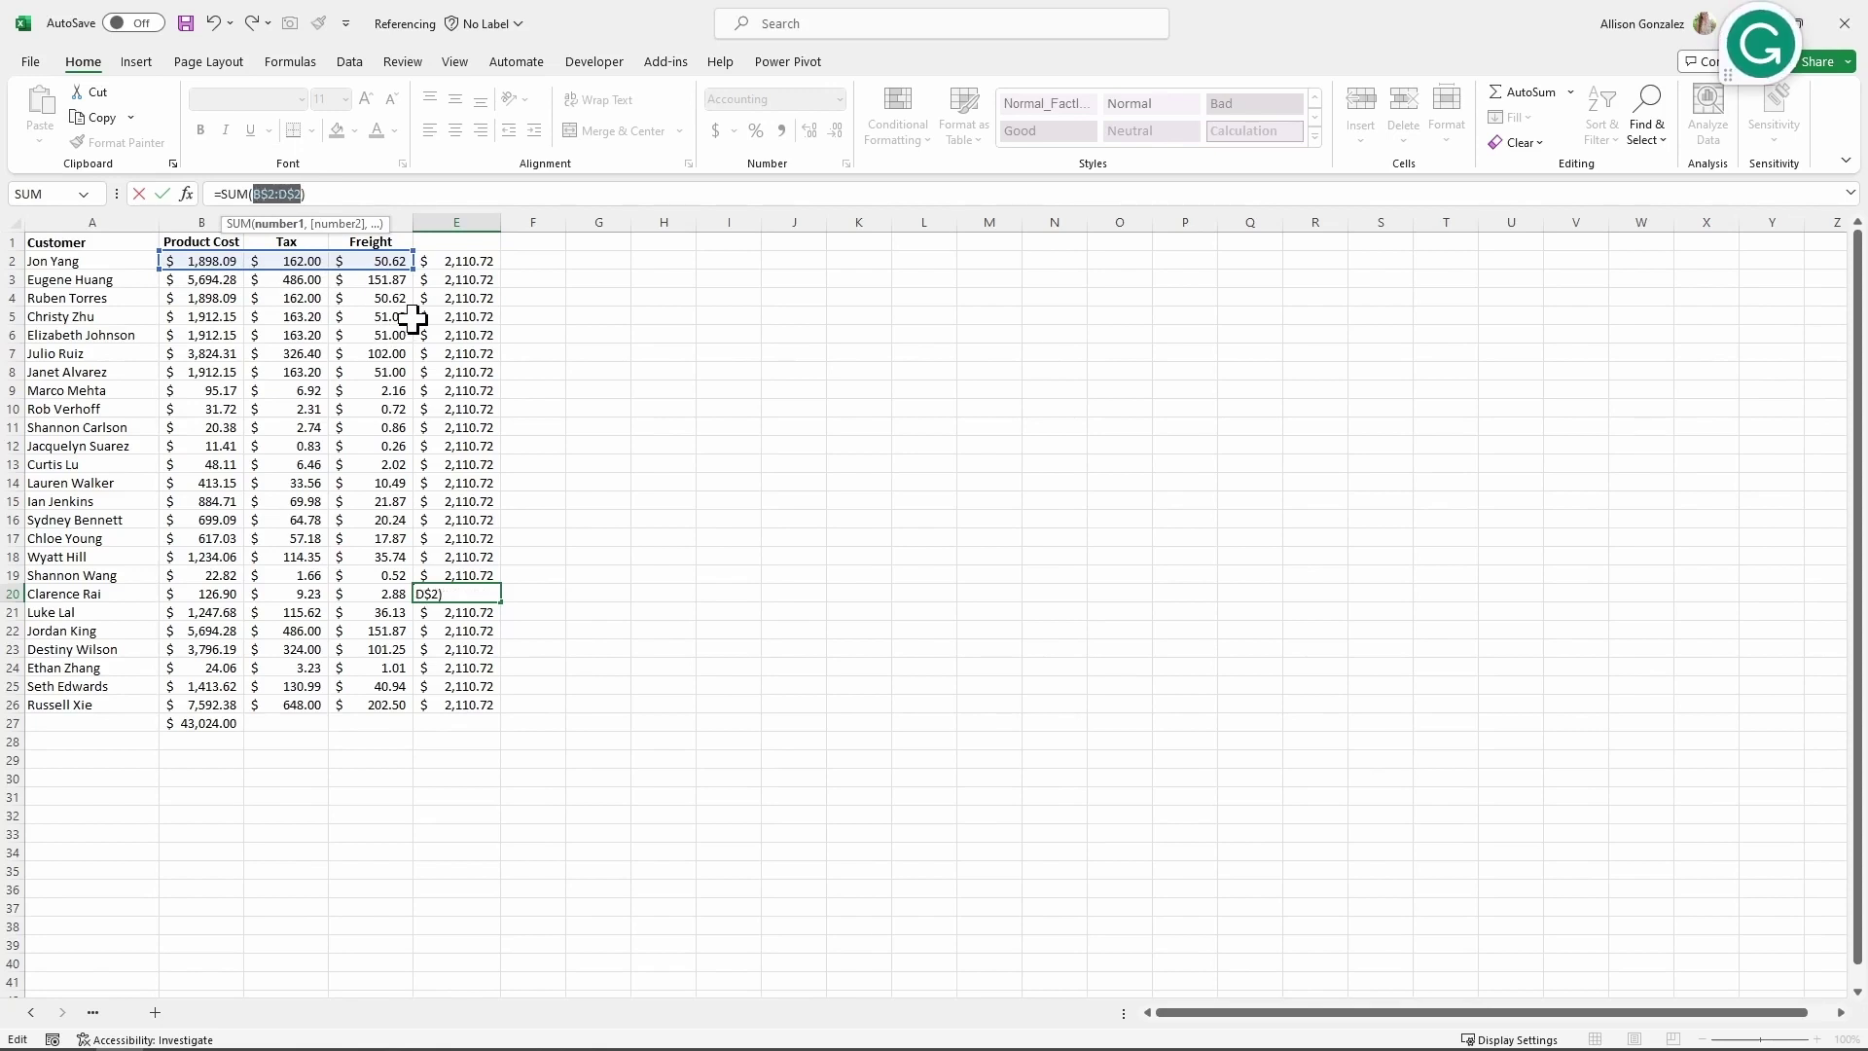
key("F4")
key("F4")
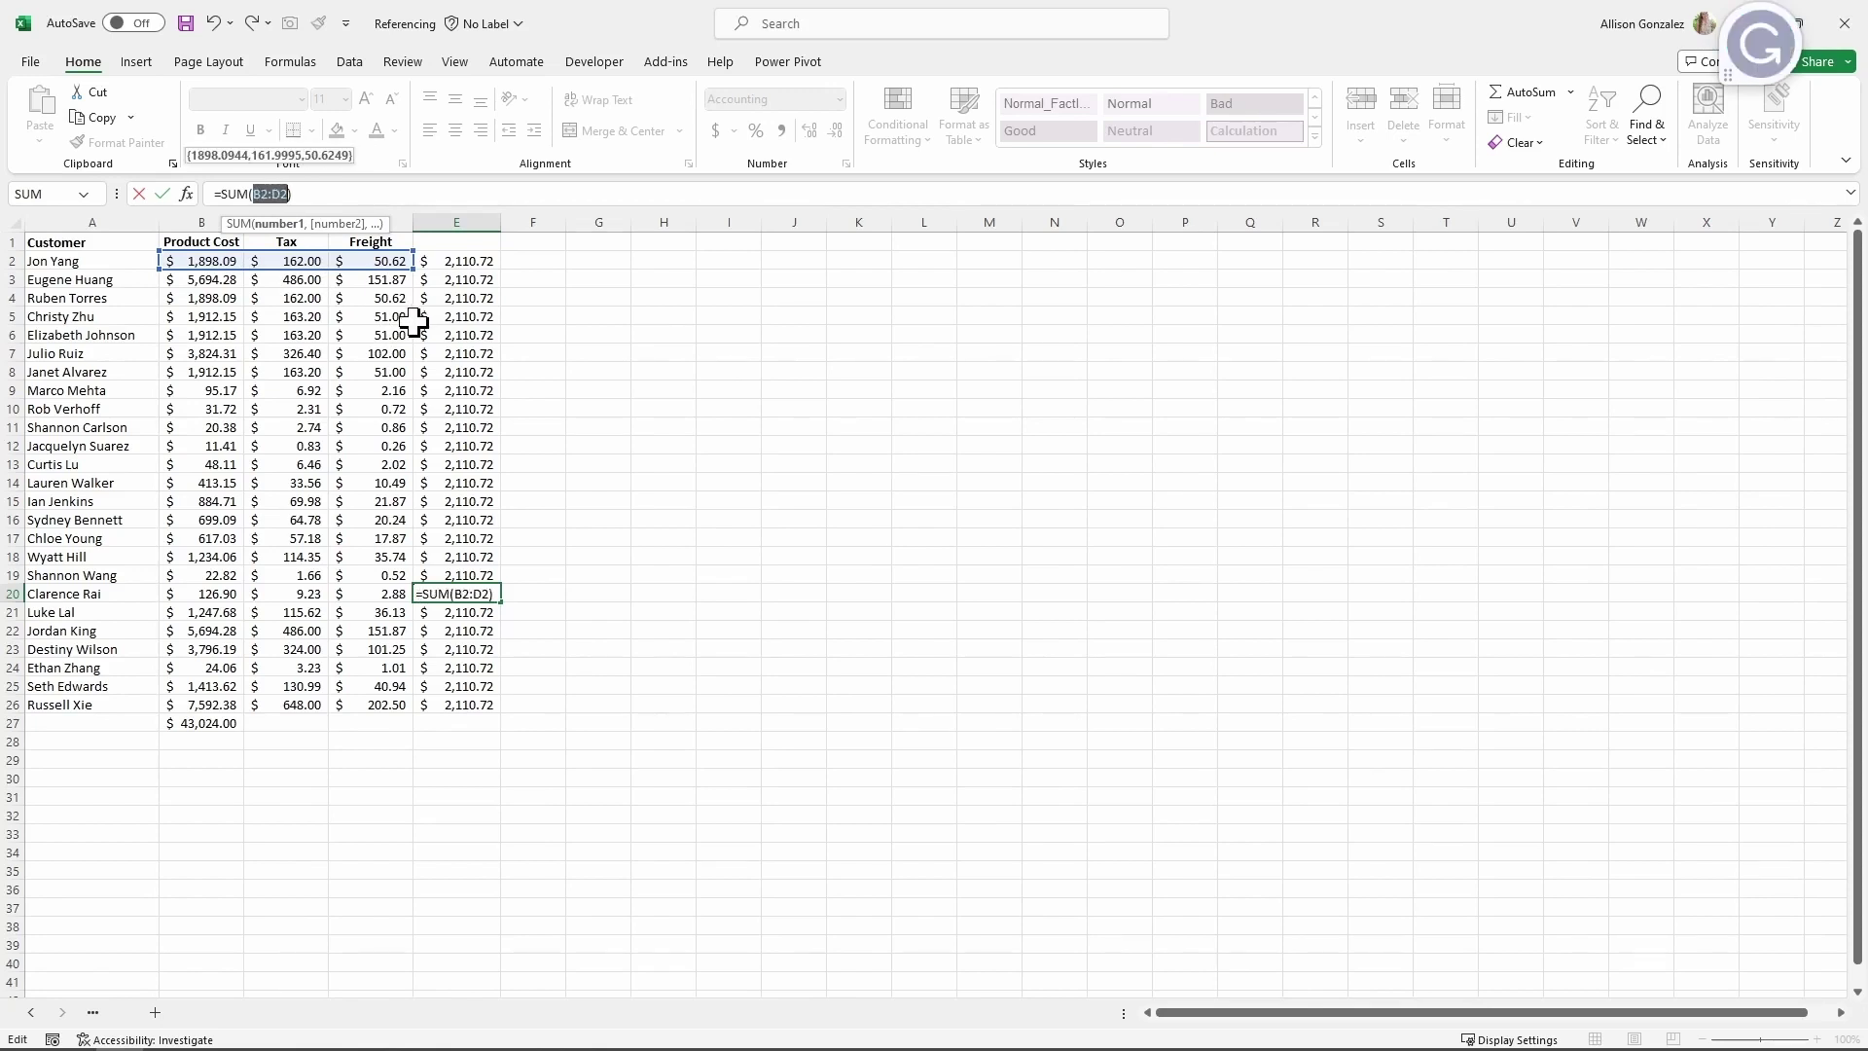
key("F4")
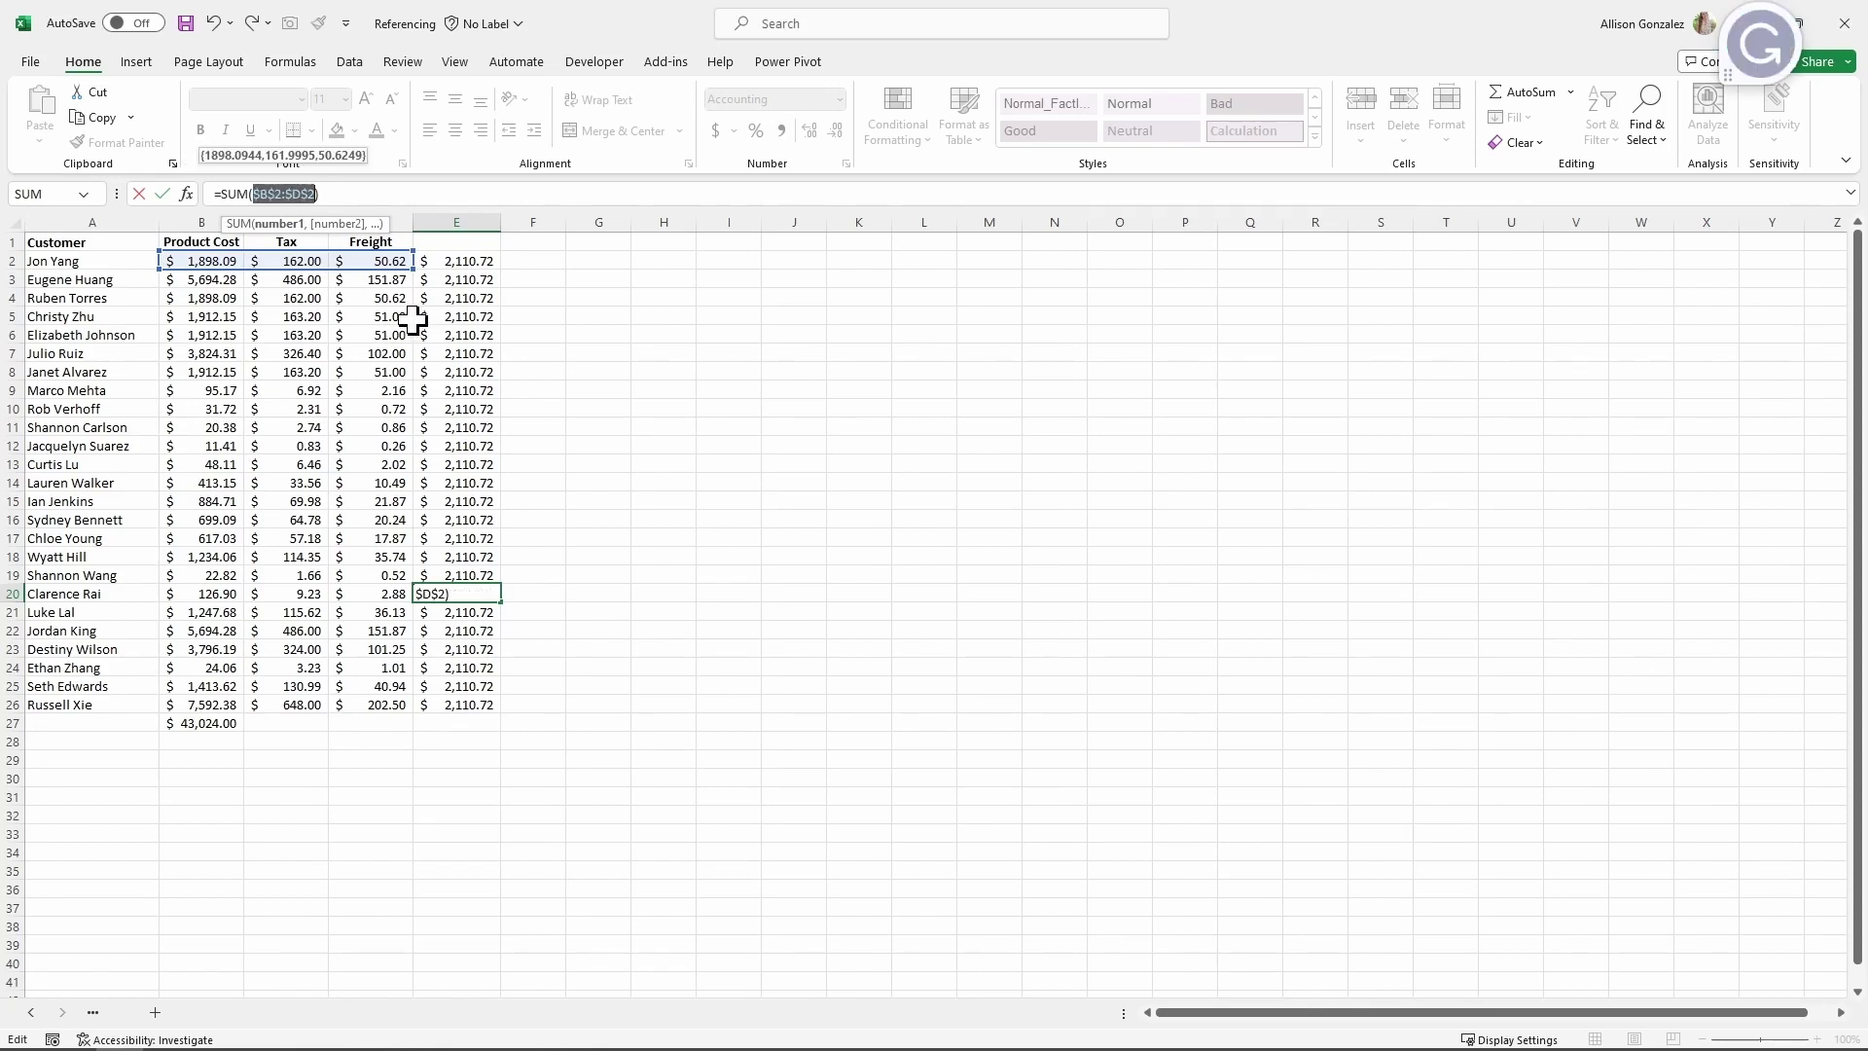
key("F4")
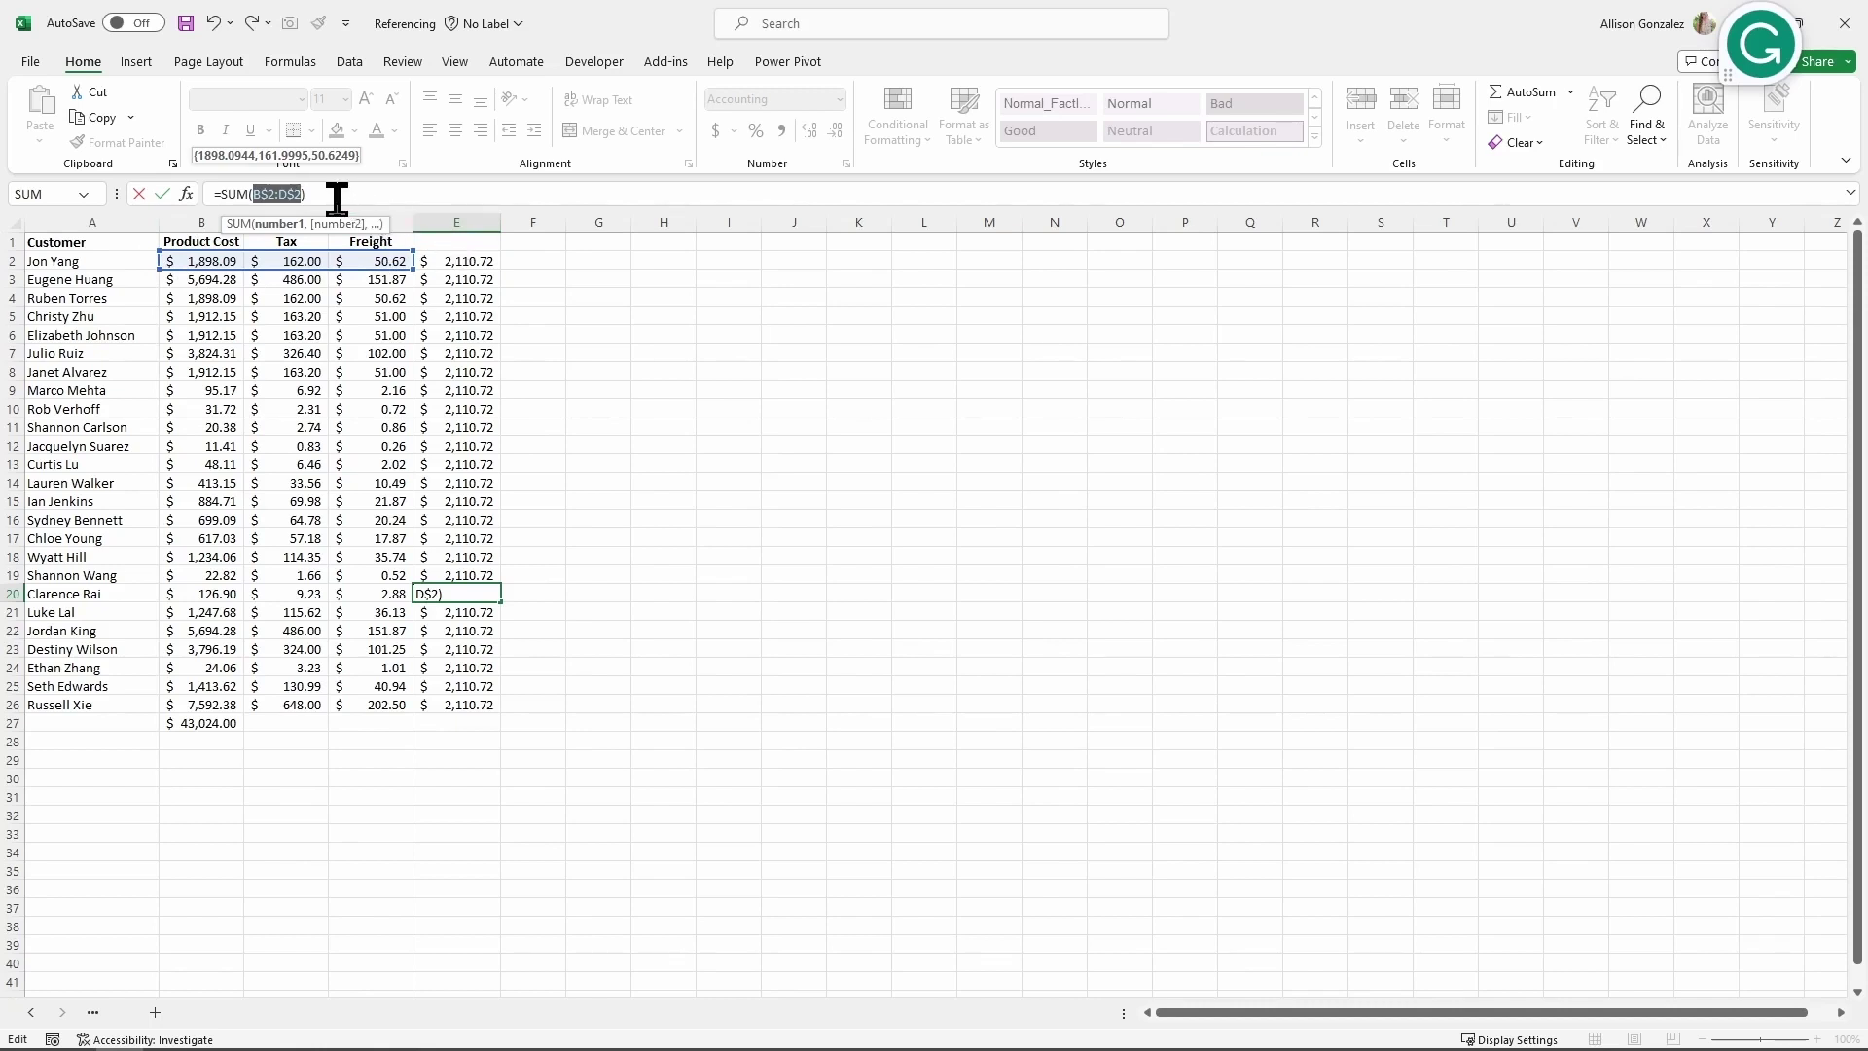
key("F4")
key("F4")
key("F4")
key("Return")
left_click(465, 263)
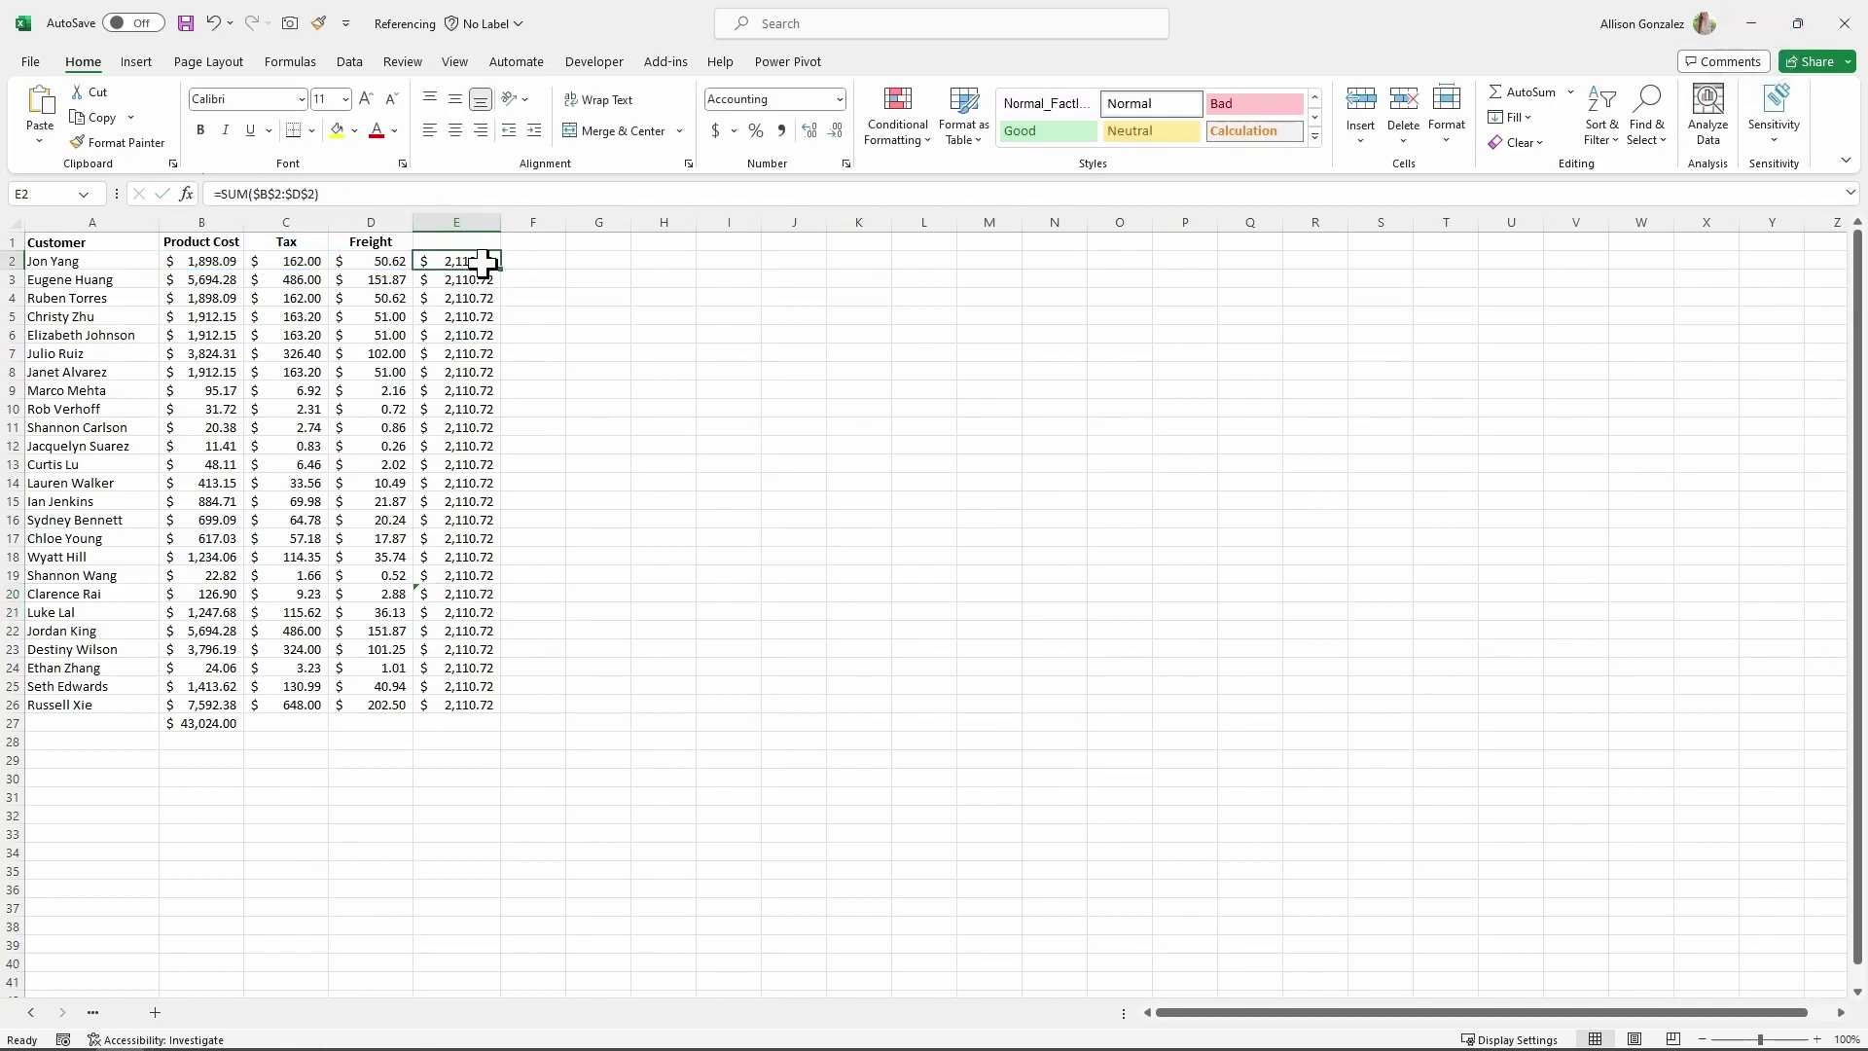
- Undo the last change, then check B2:D2's combined total and E3's formula
key("ctrl+z")
left_click_drag(206, 262, 394, 262)
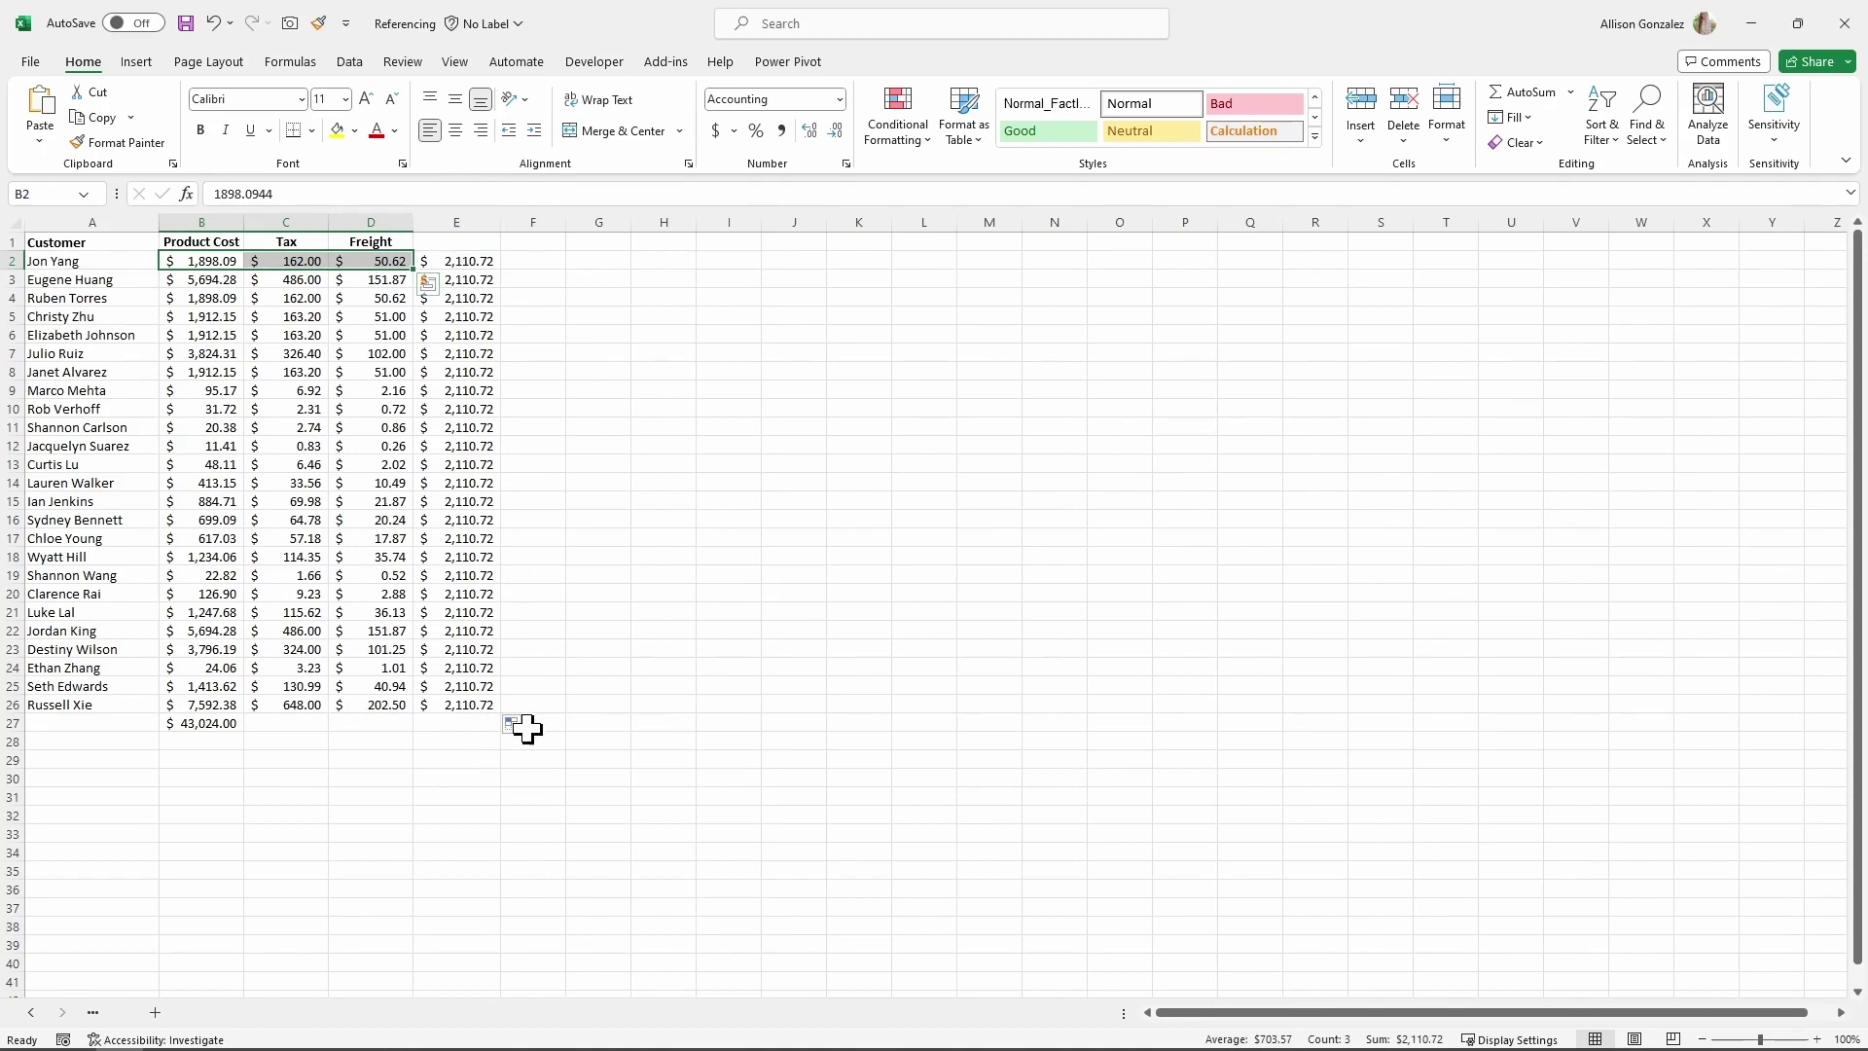
left_click(452, 281)
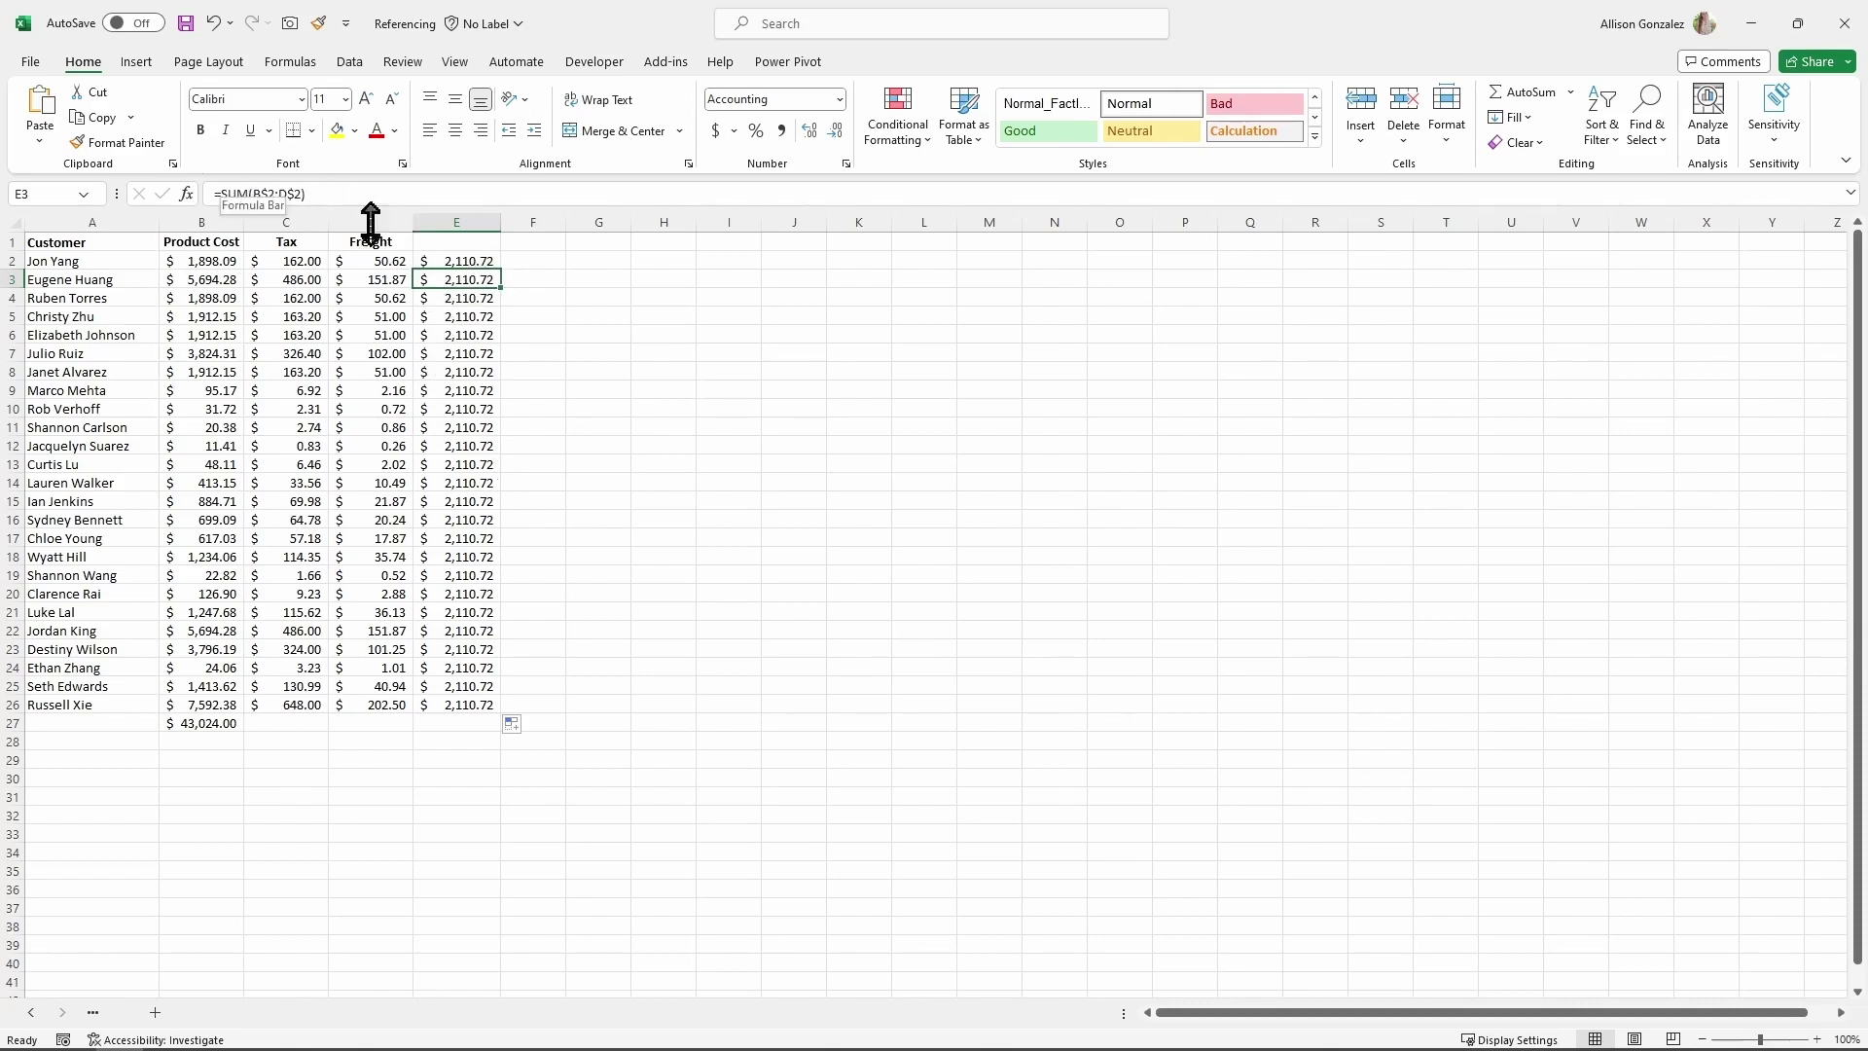
left_click(480, 260)
- Change E2 to =SUM($B2:$D2) and fill it down to E26, checking E3
left_click_drag(252, 194, 301, 191)
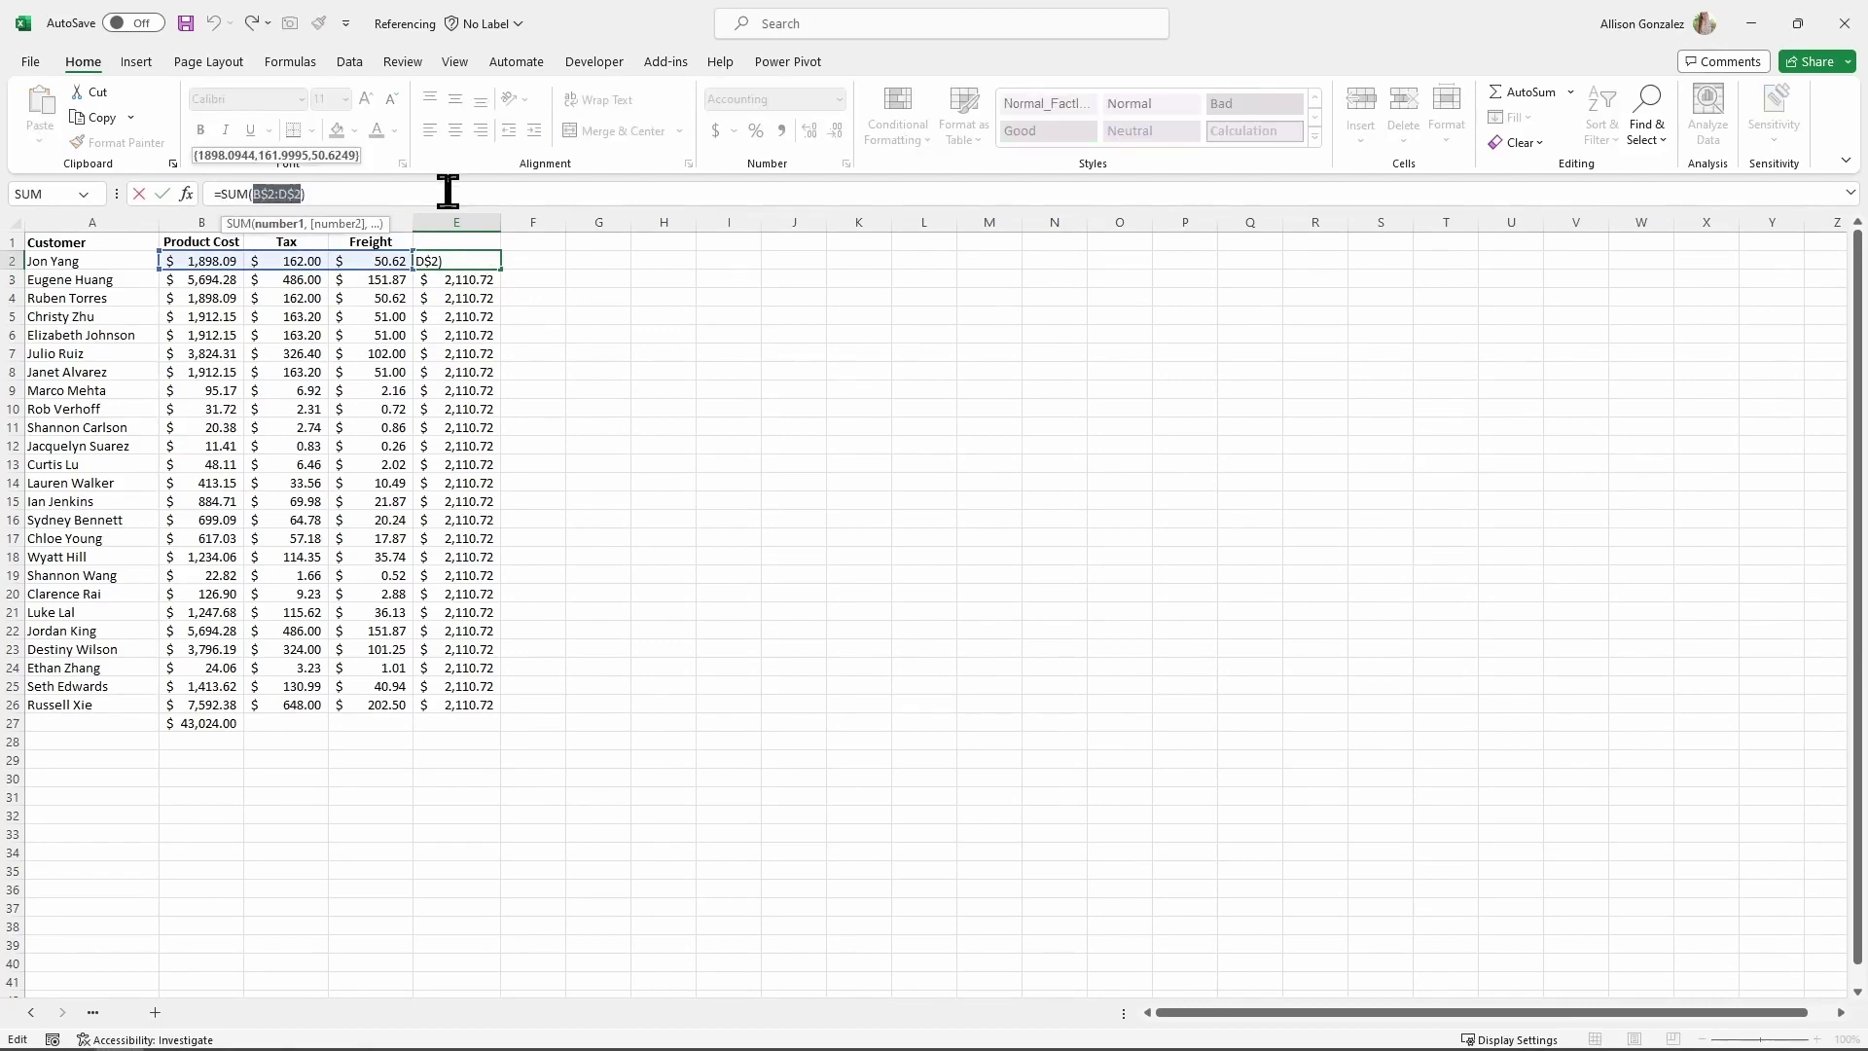
key("F4")
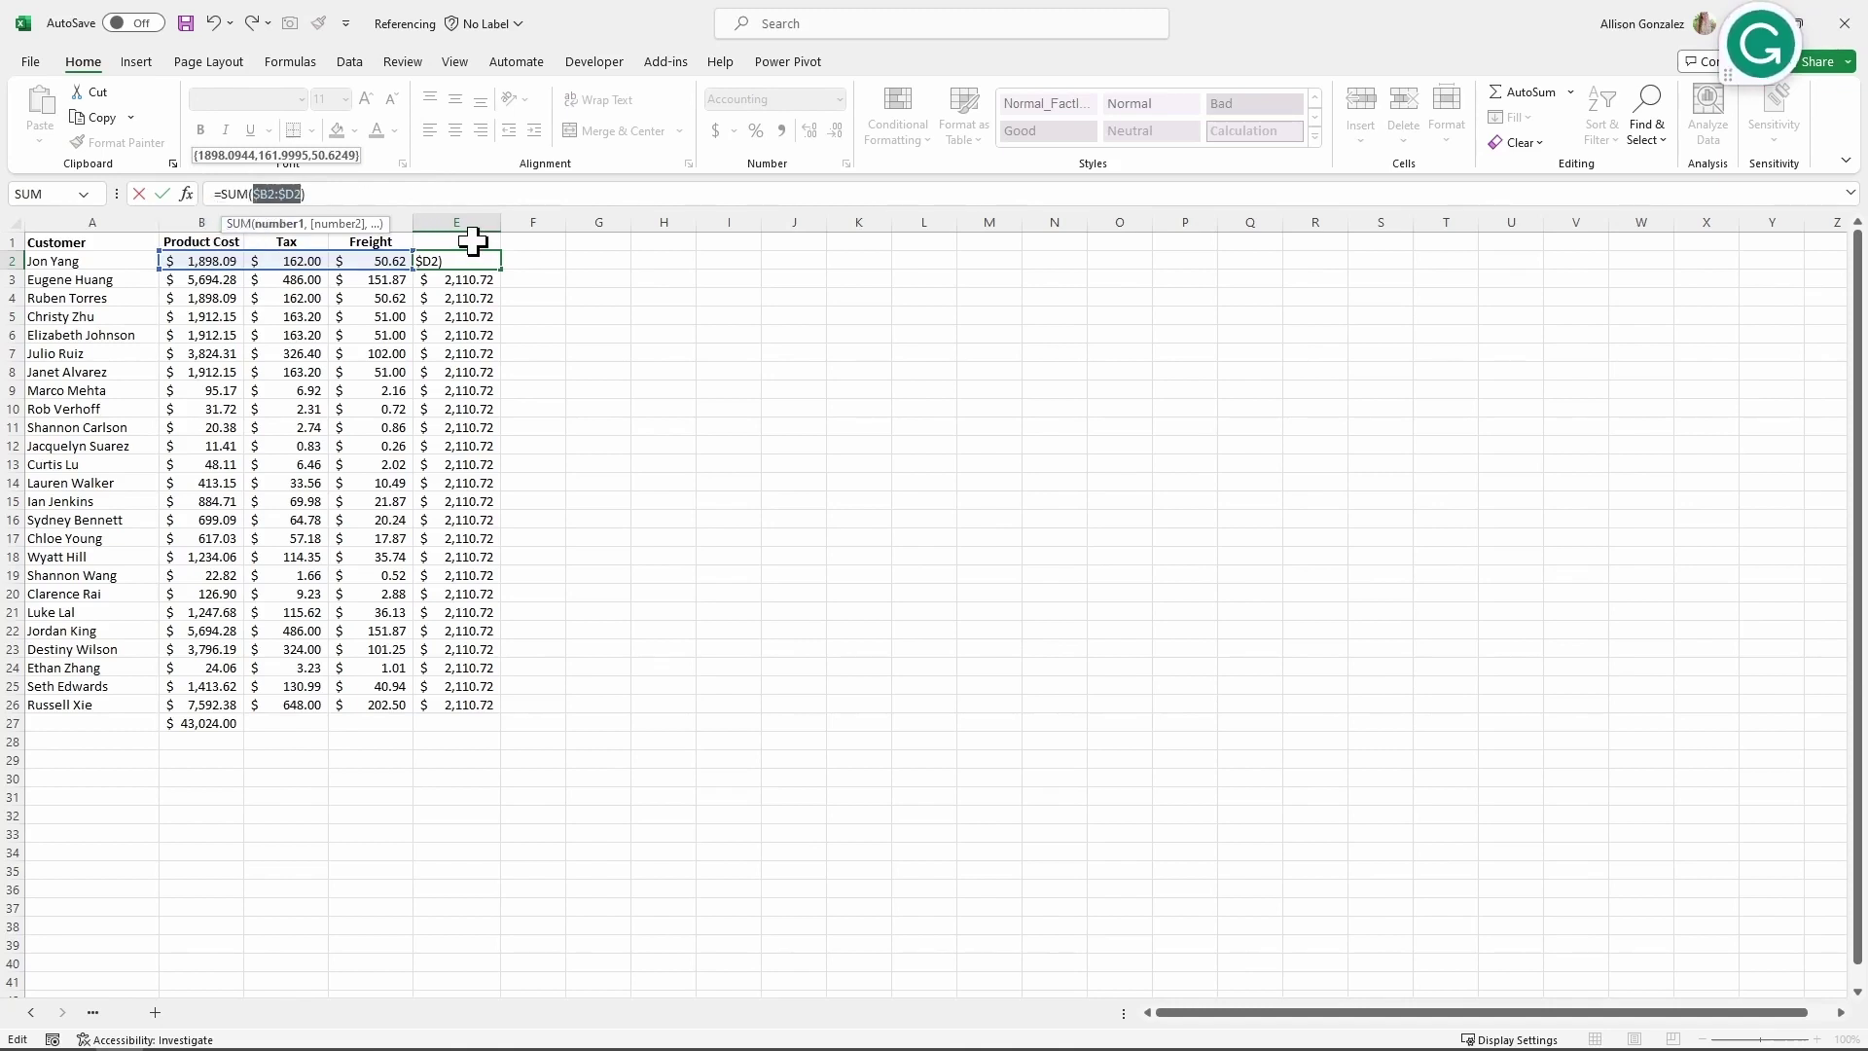
key("ctrl+Return")
mouse_move(492, 269)
left_mouse_down()
mouse_move(508, 725)
mouse_move(511, 709)
left_mouse_up()
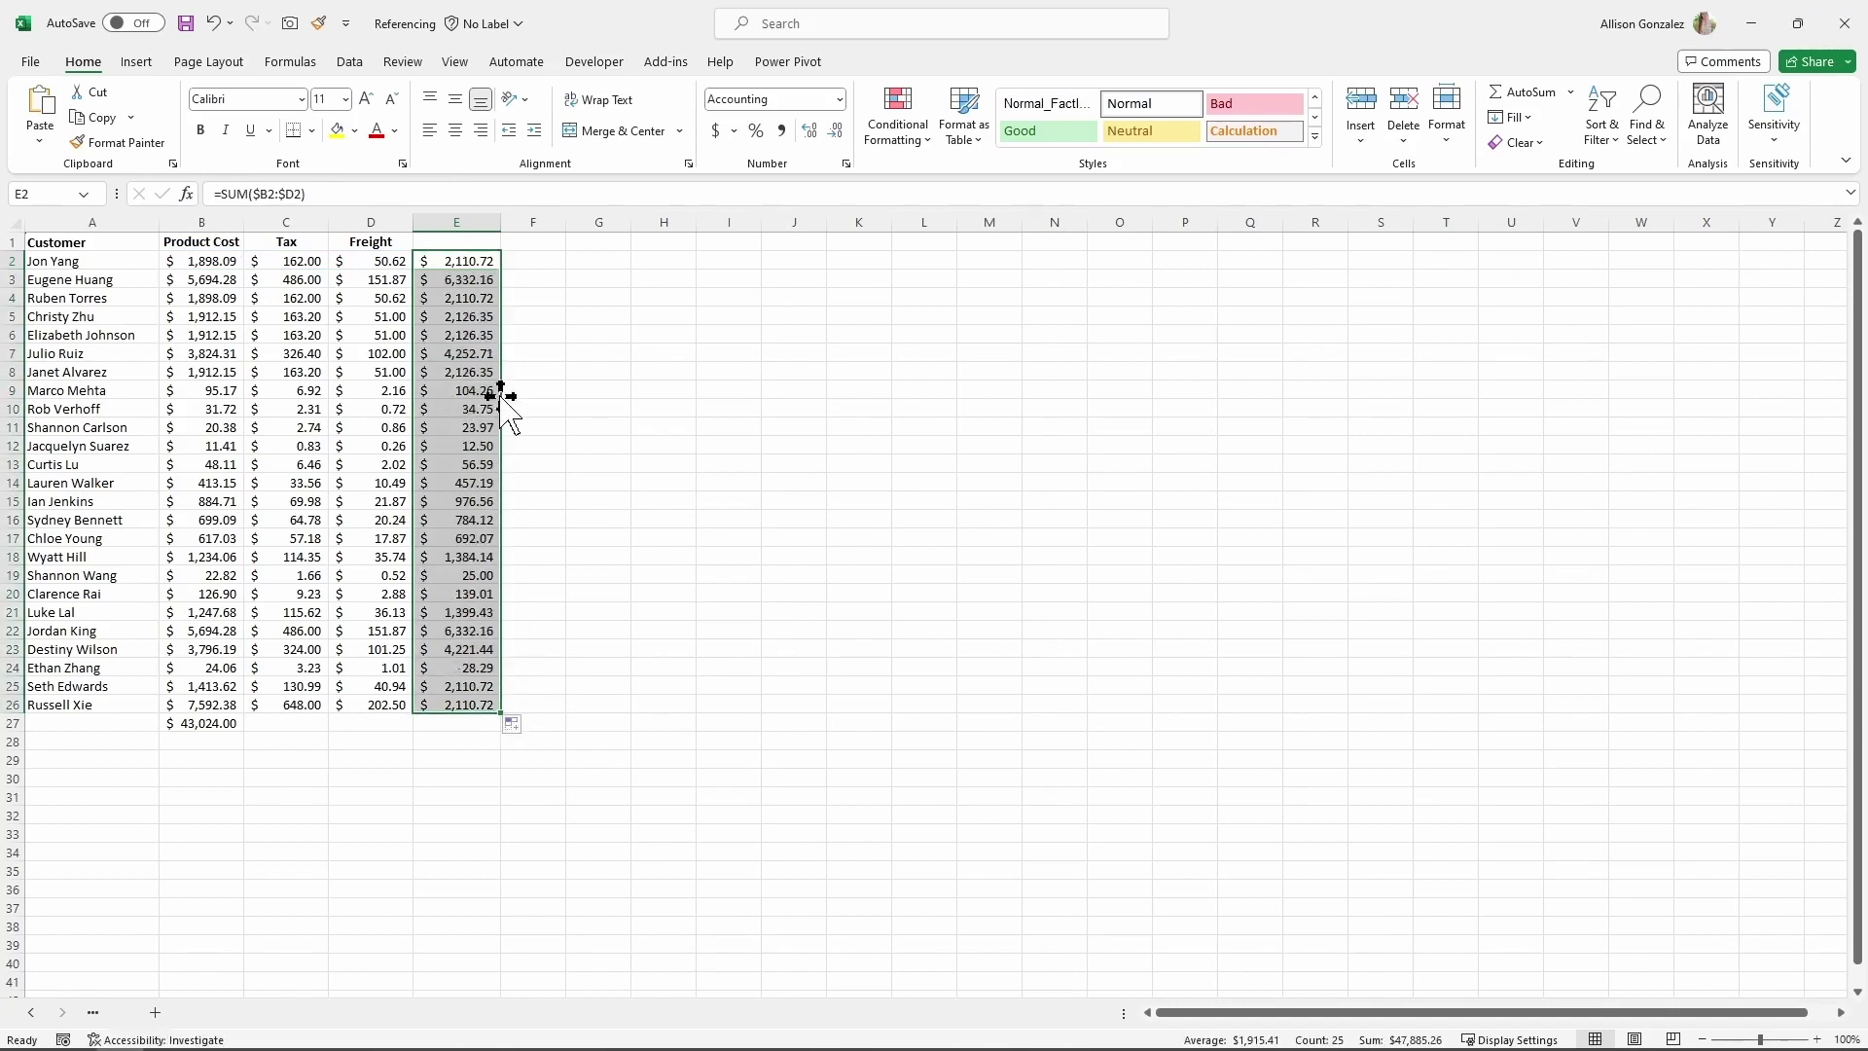
left_click(478, 280)
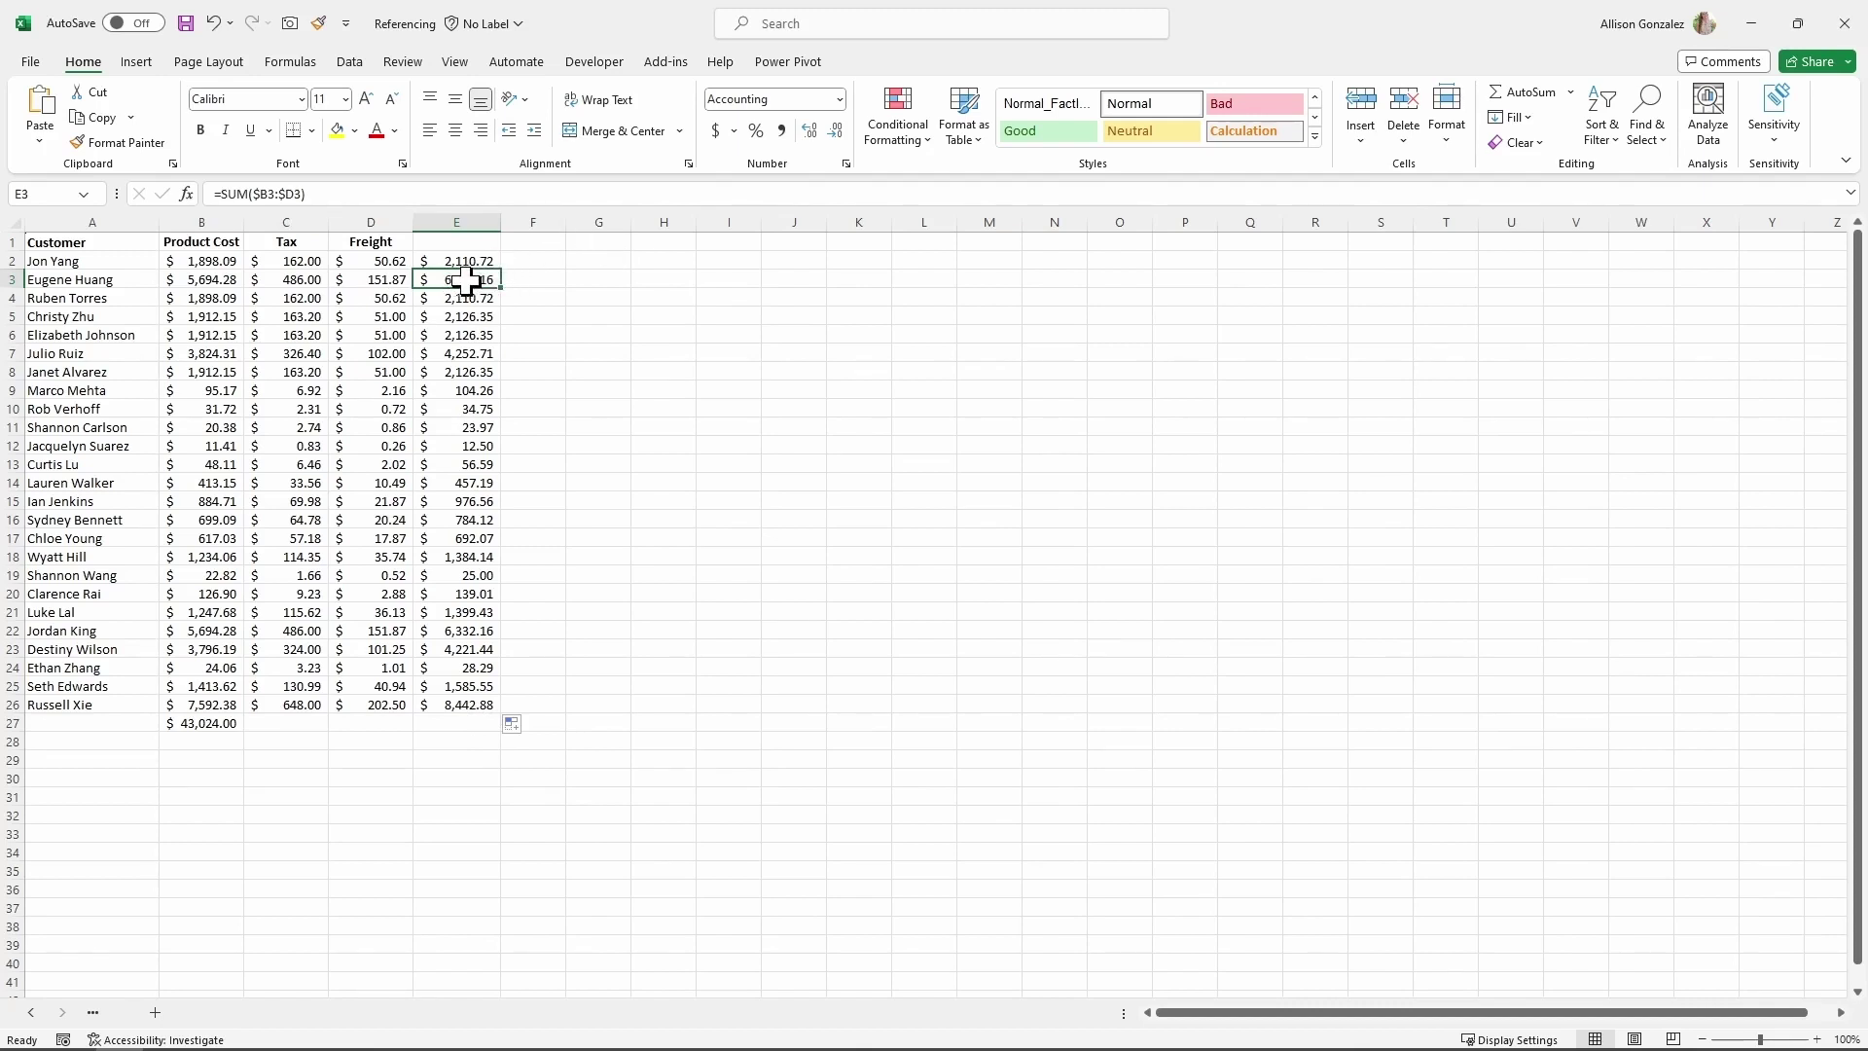
- Fill E3's =SUM($B3:$D3) formula right across F3:J3
left_click(656, 292)
left_click_drag(657, 292, 470, 283)
left_click(471, 283)
left_click_drag(499, 288, 876, 283)
left_click(876, 283)
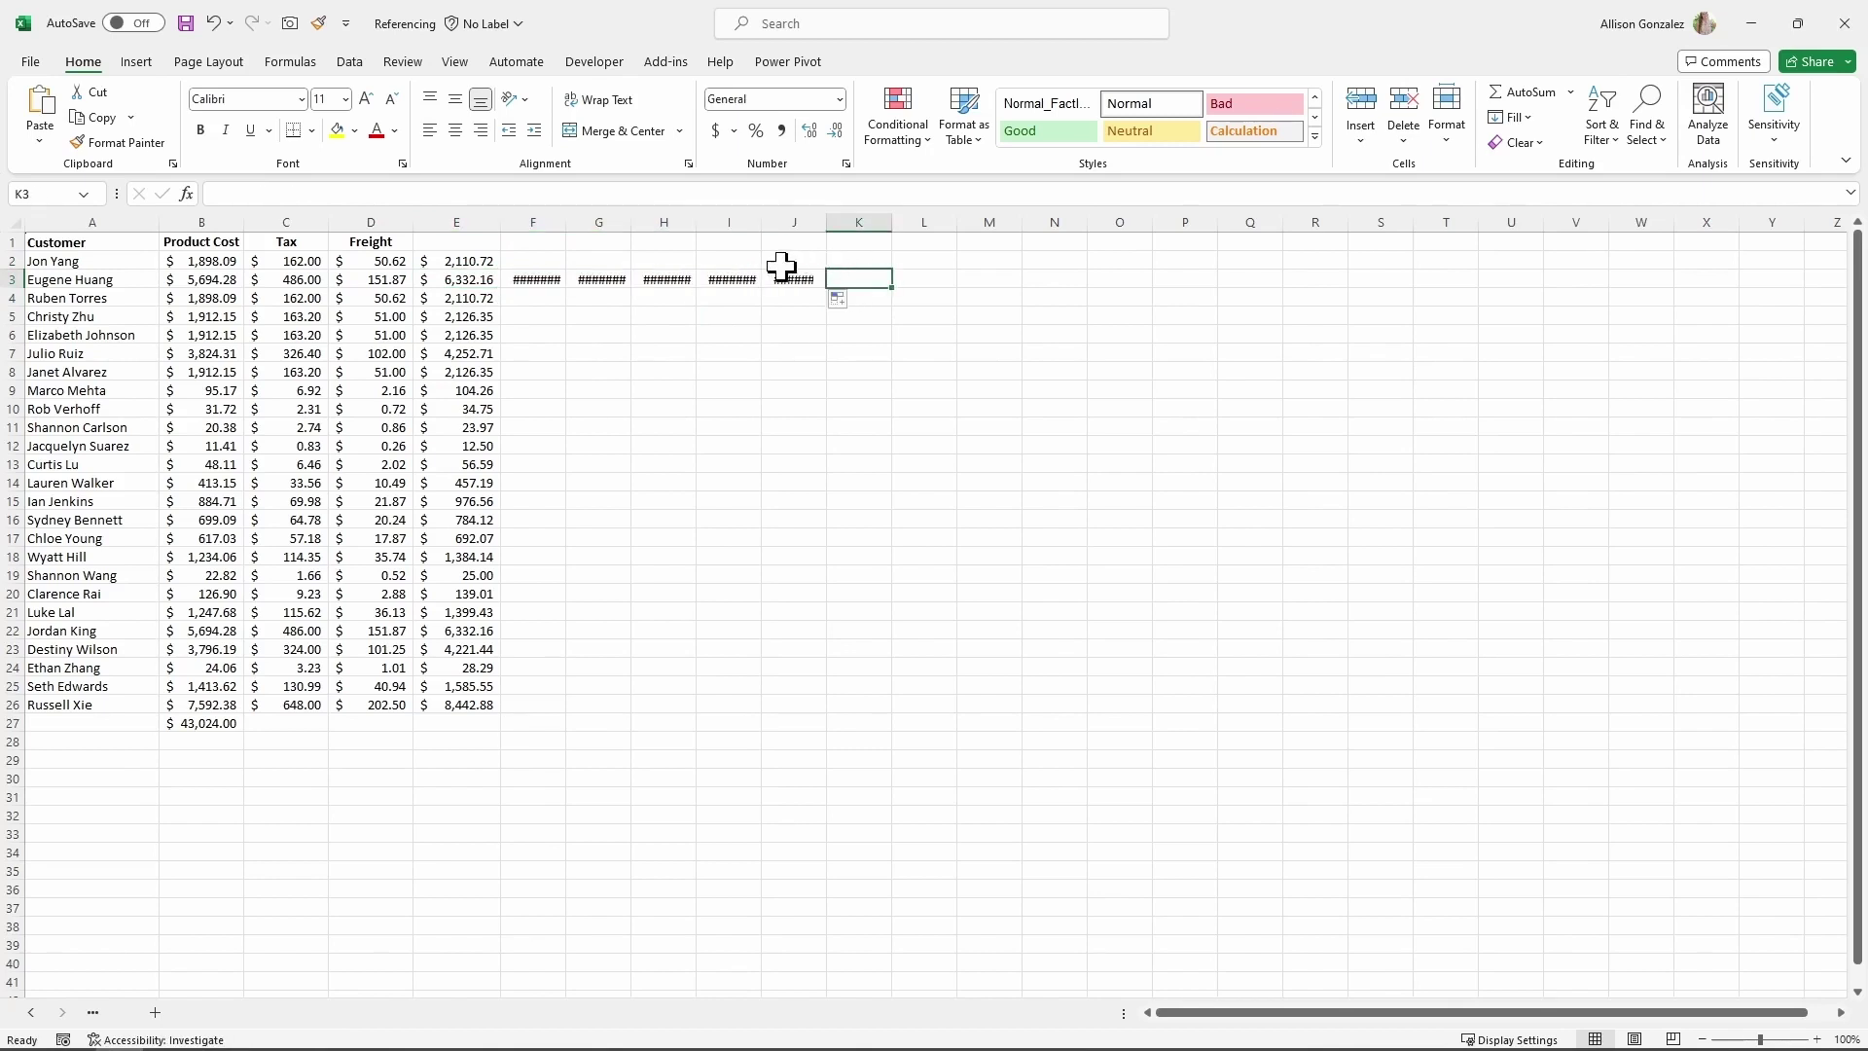
- Check F3 through J3, each copy still reading =SUM($B3:$D3)
left_click(533, 279)
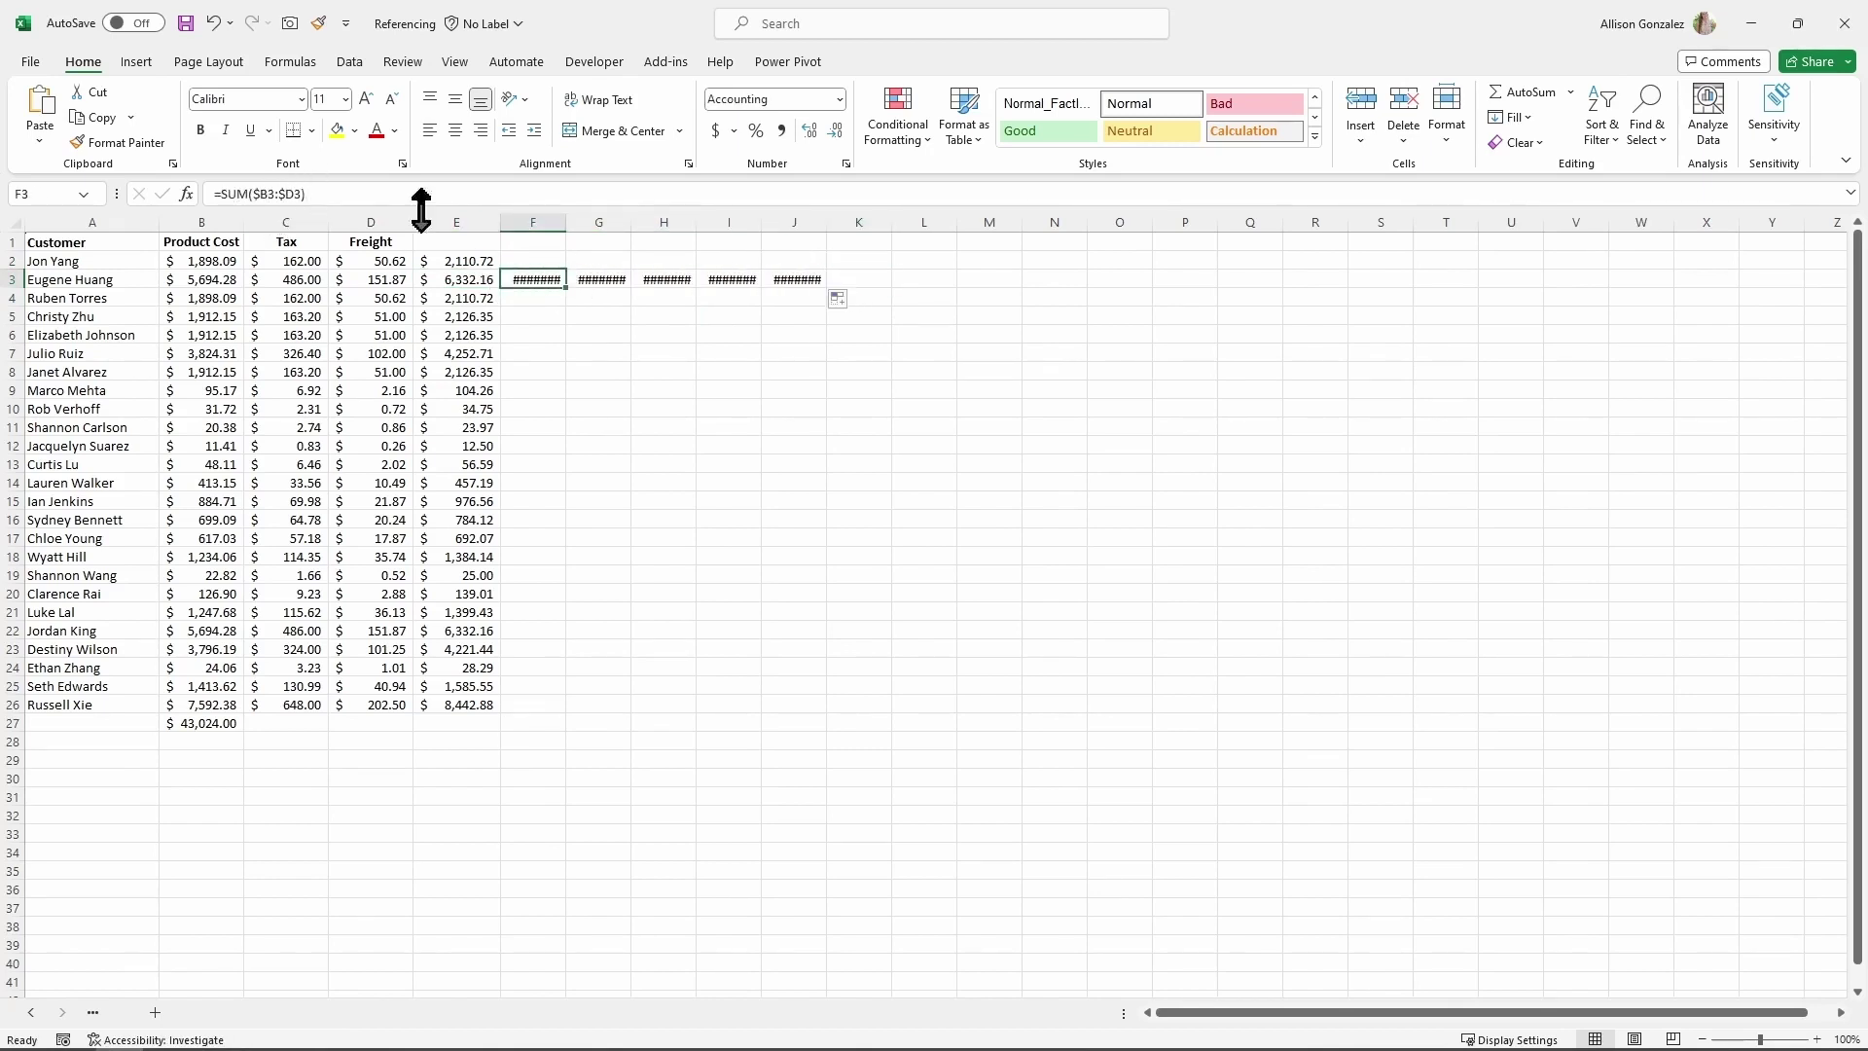
left_click(598, 279)
left_click(662, 281)
left_click(728, 280)
left_click(798, 281)
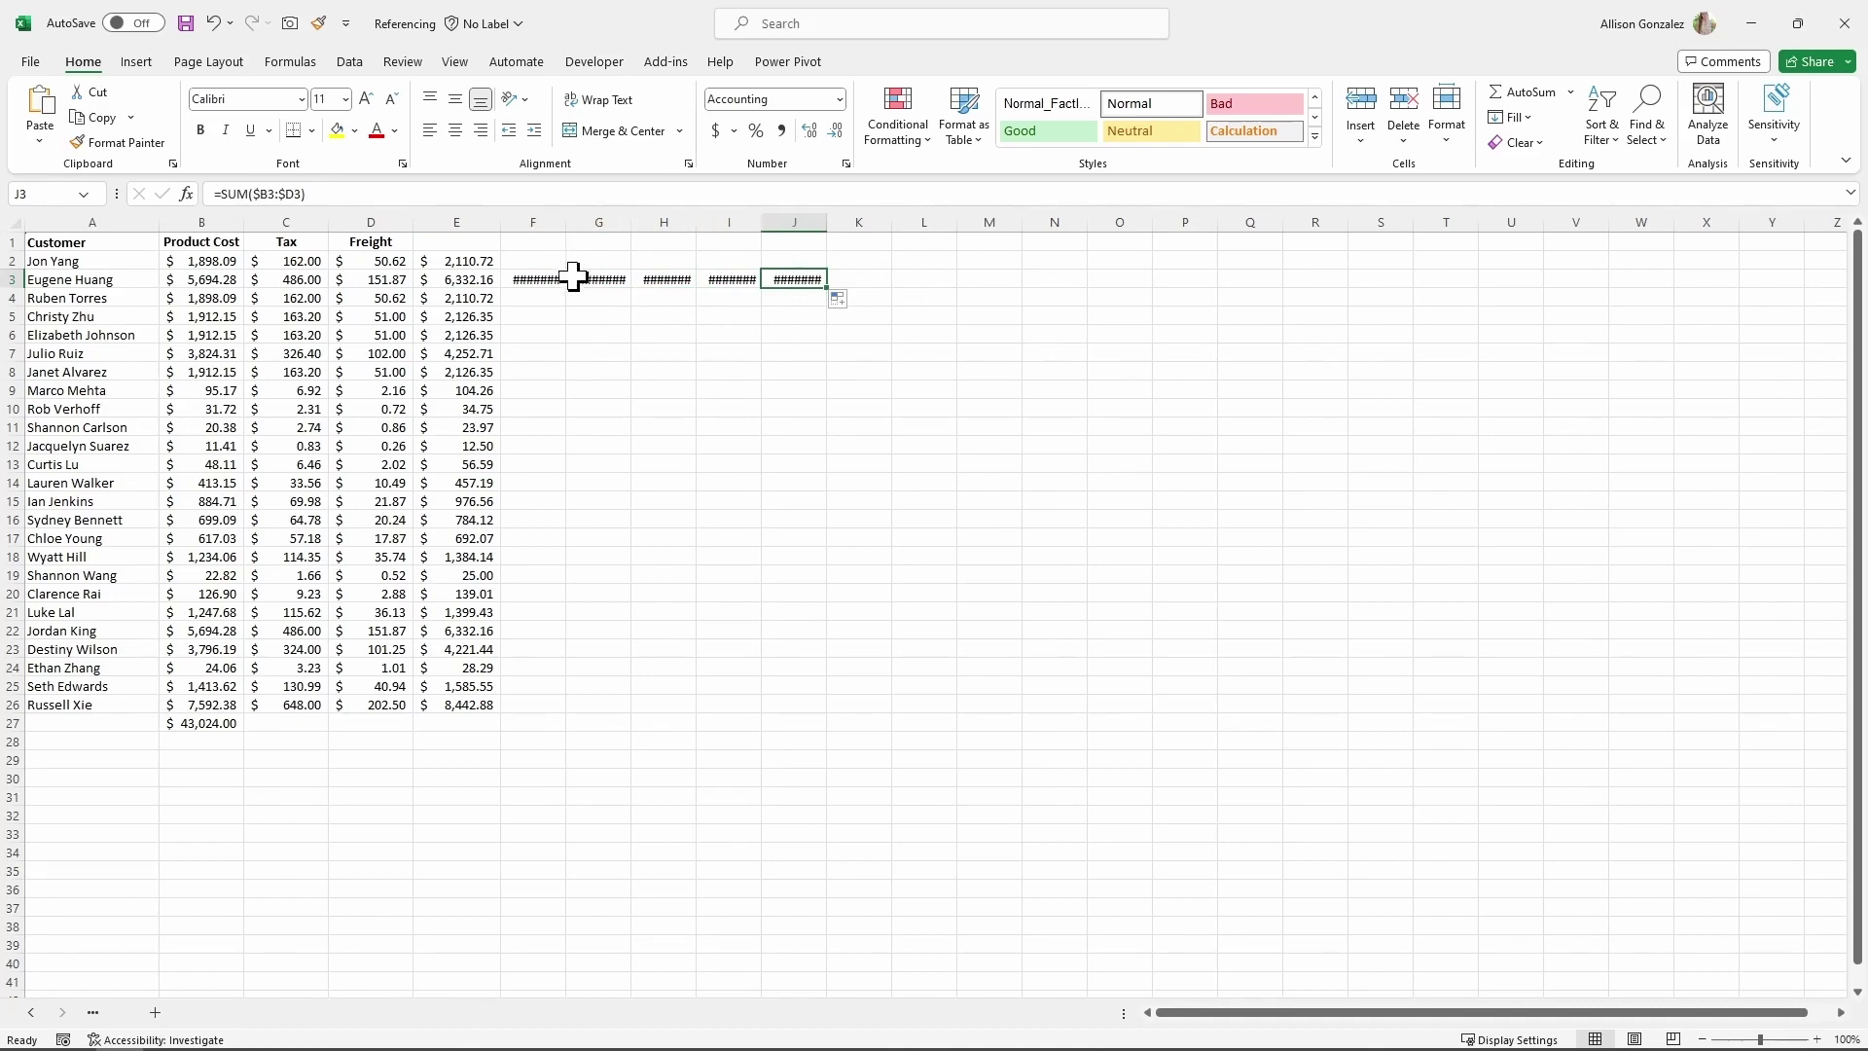
- Switch E2's range from $B2:$D2 to row-locked B$2:D$2 and commit the formula
left_click(471, 263)
left_click(254, 192)
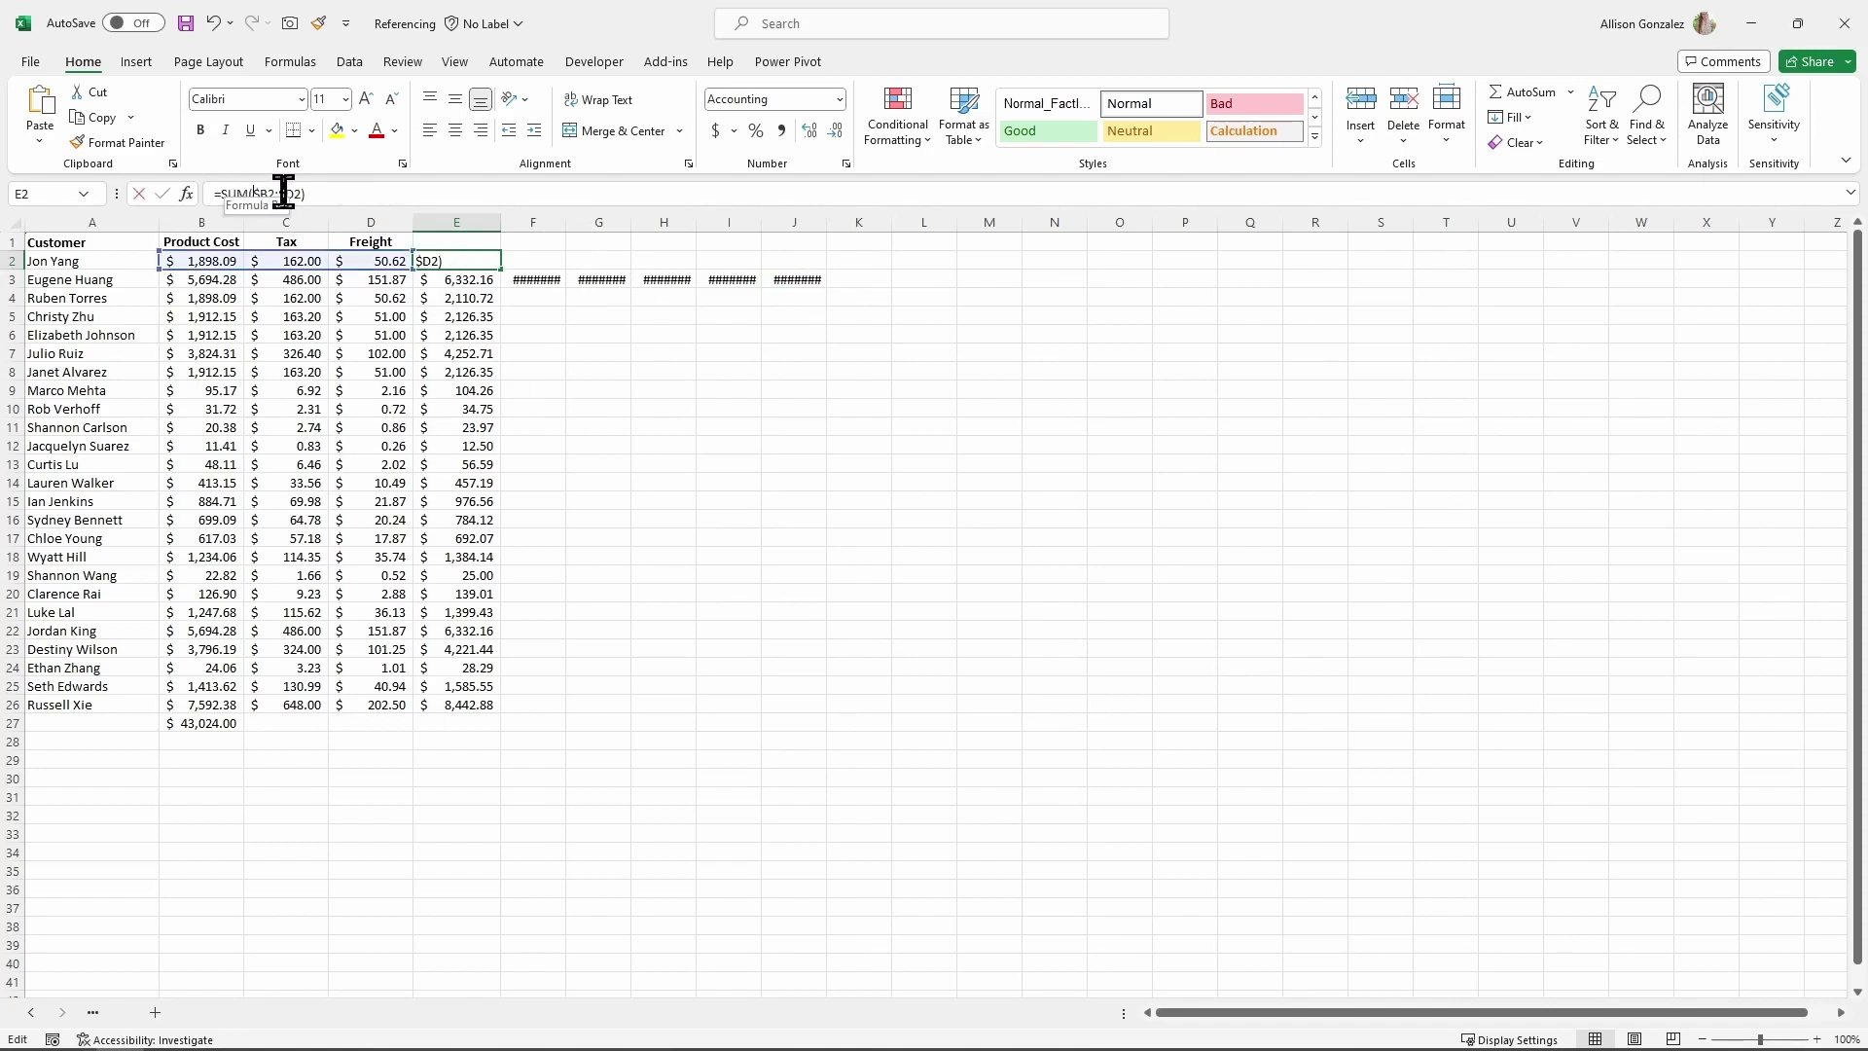
left_click(302, 191, "shift")
left_click_drag(251, 187, 297, 188)
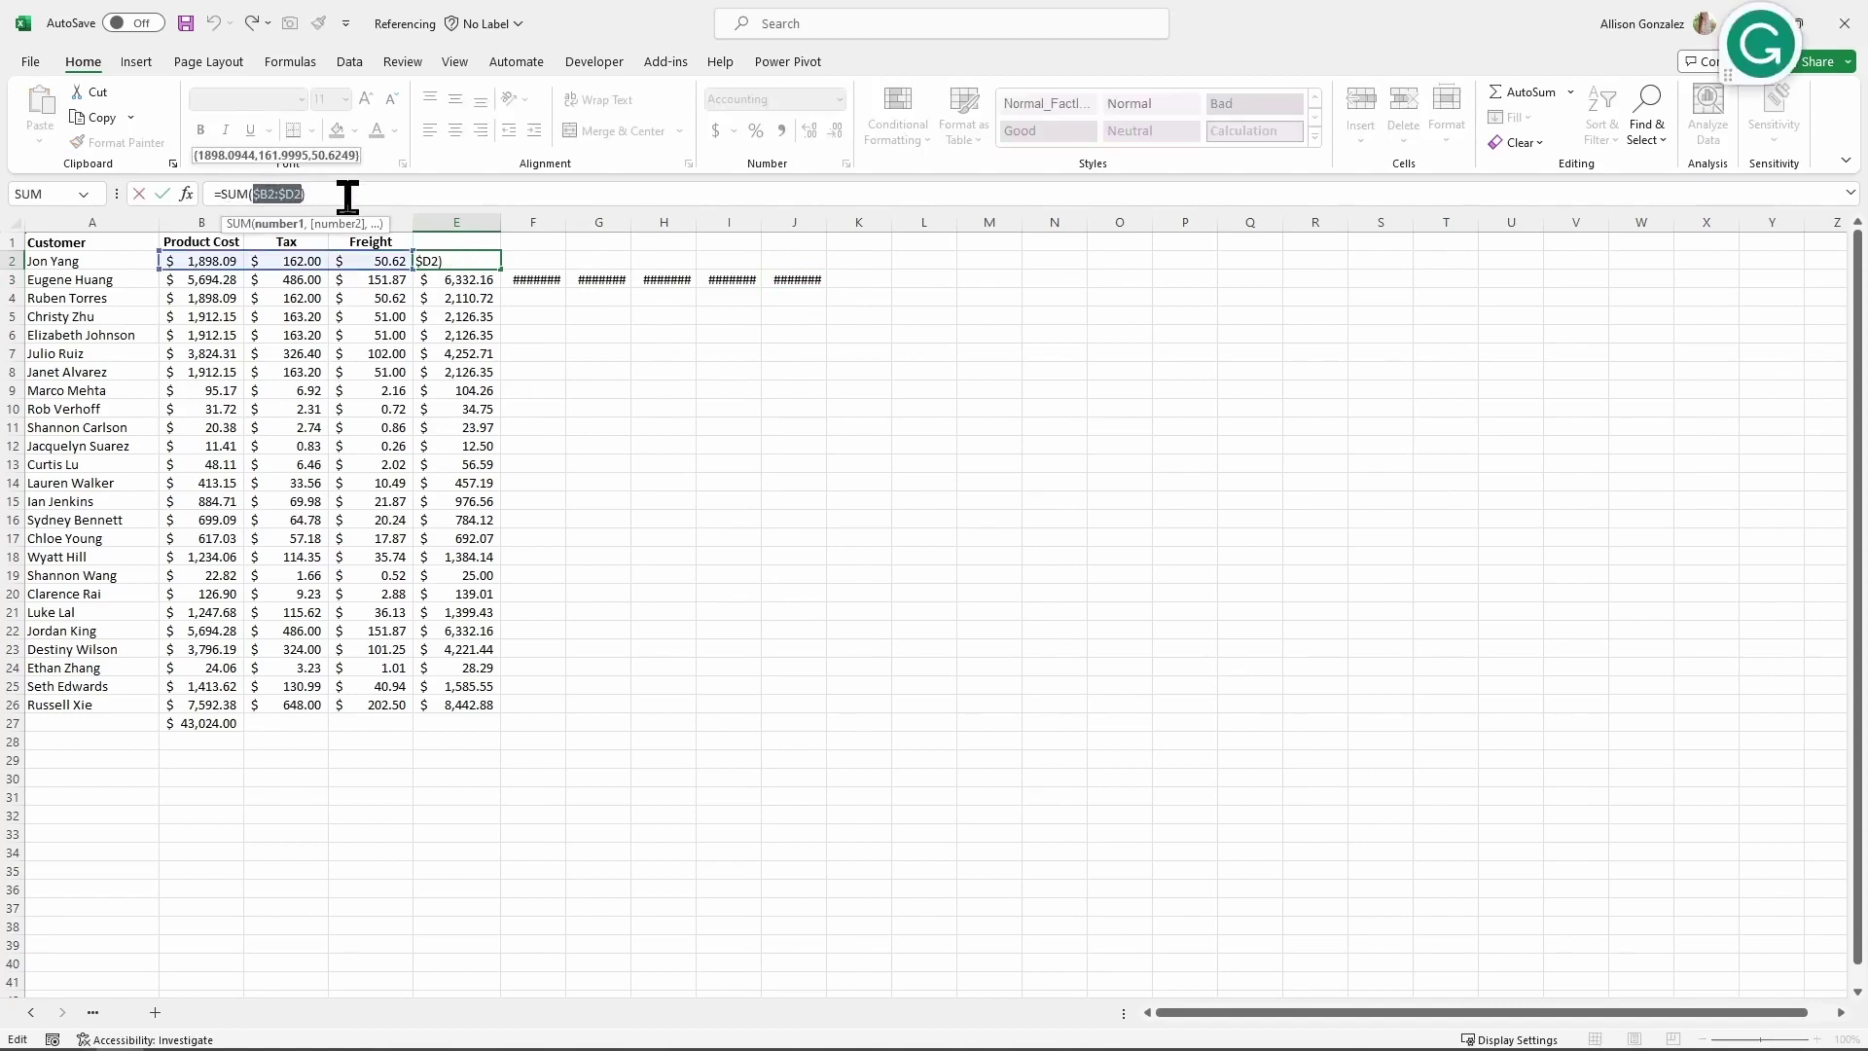
key("F4")
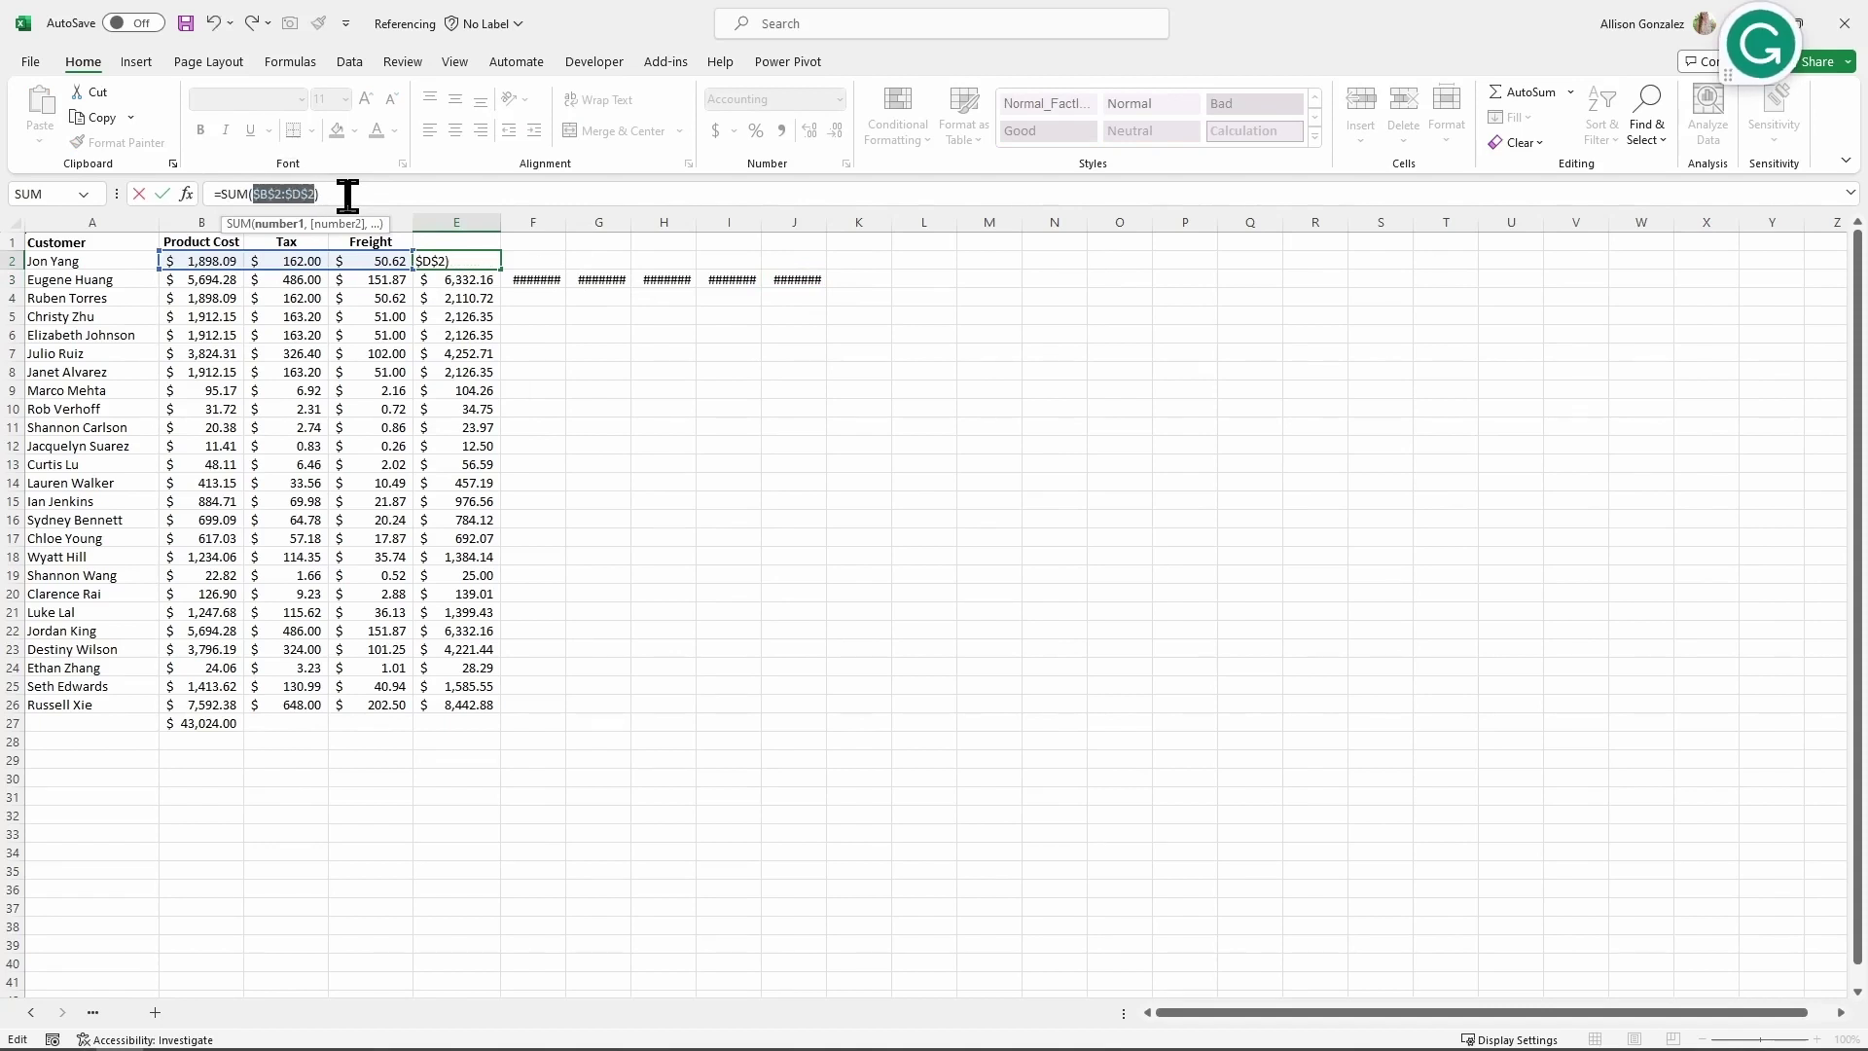
key("F4")
left_click(342, 194)
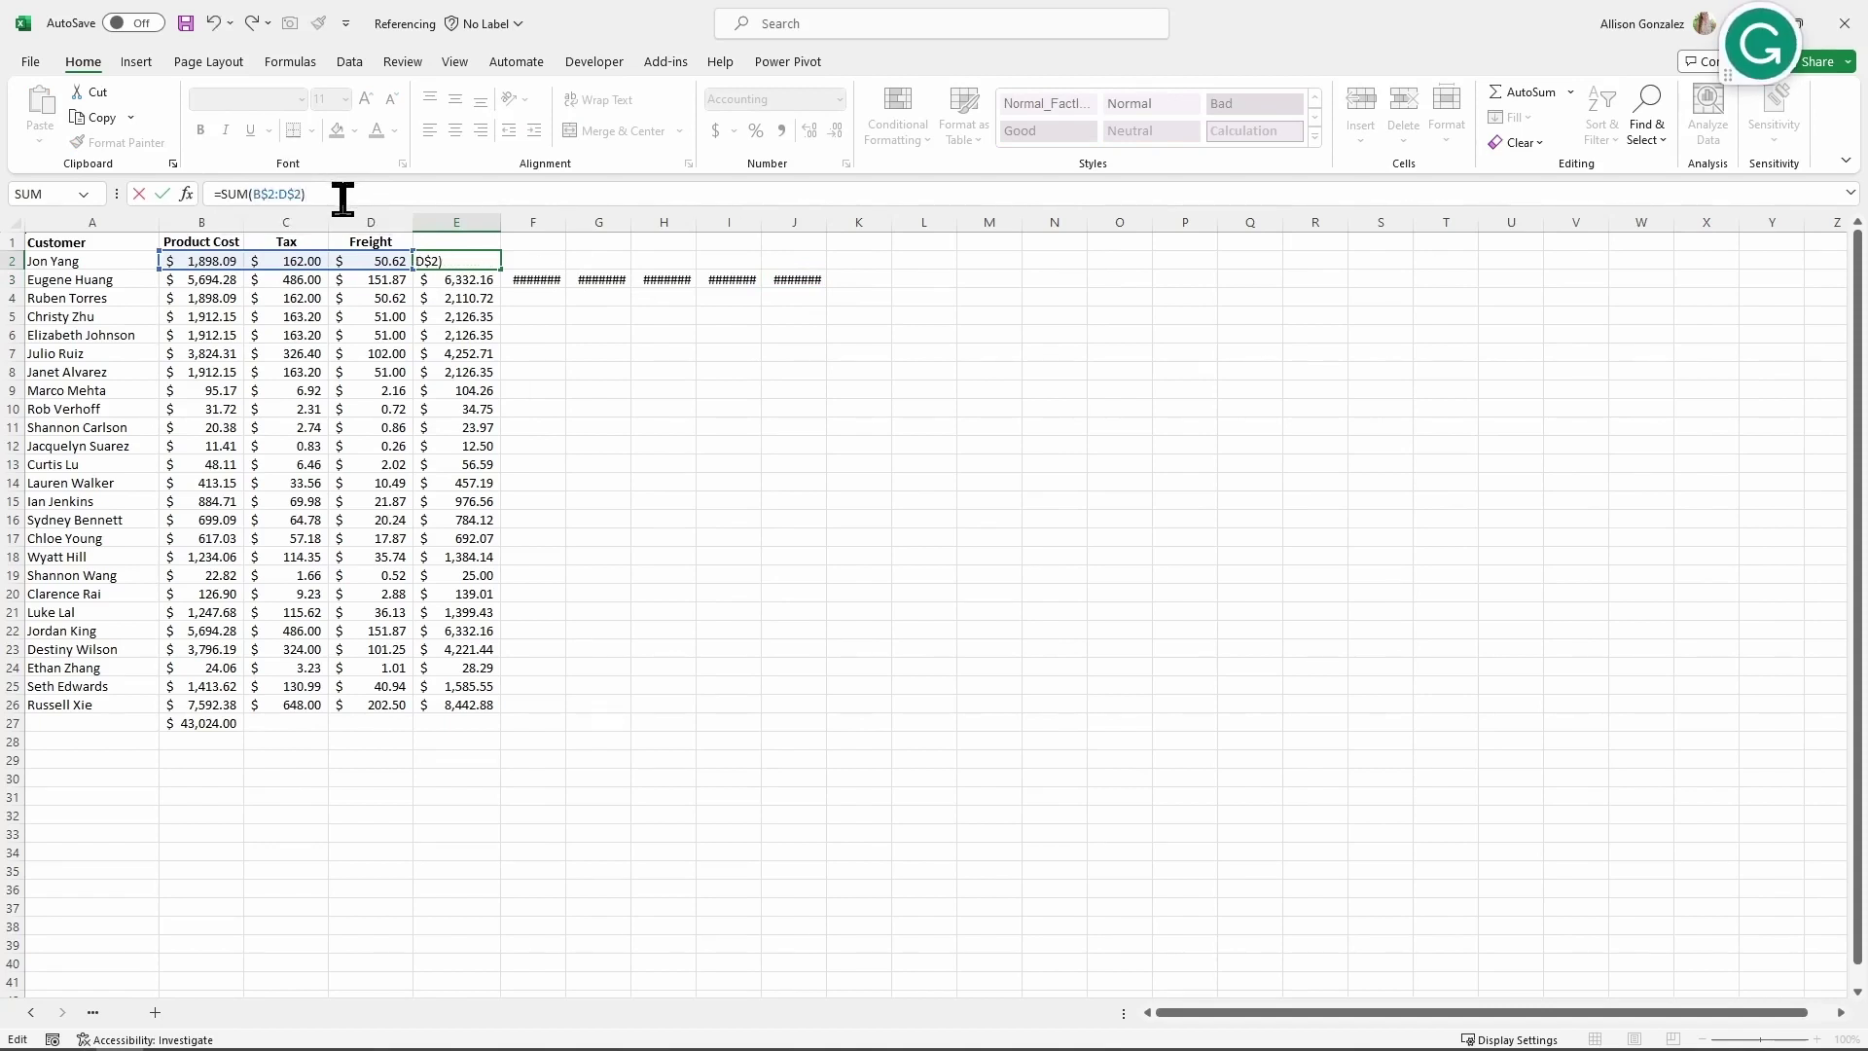
key("ctrl+Return")
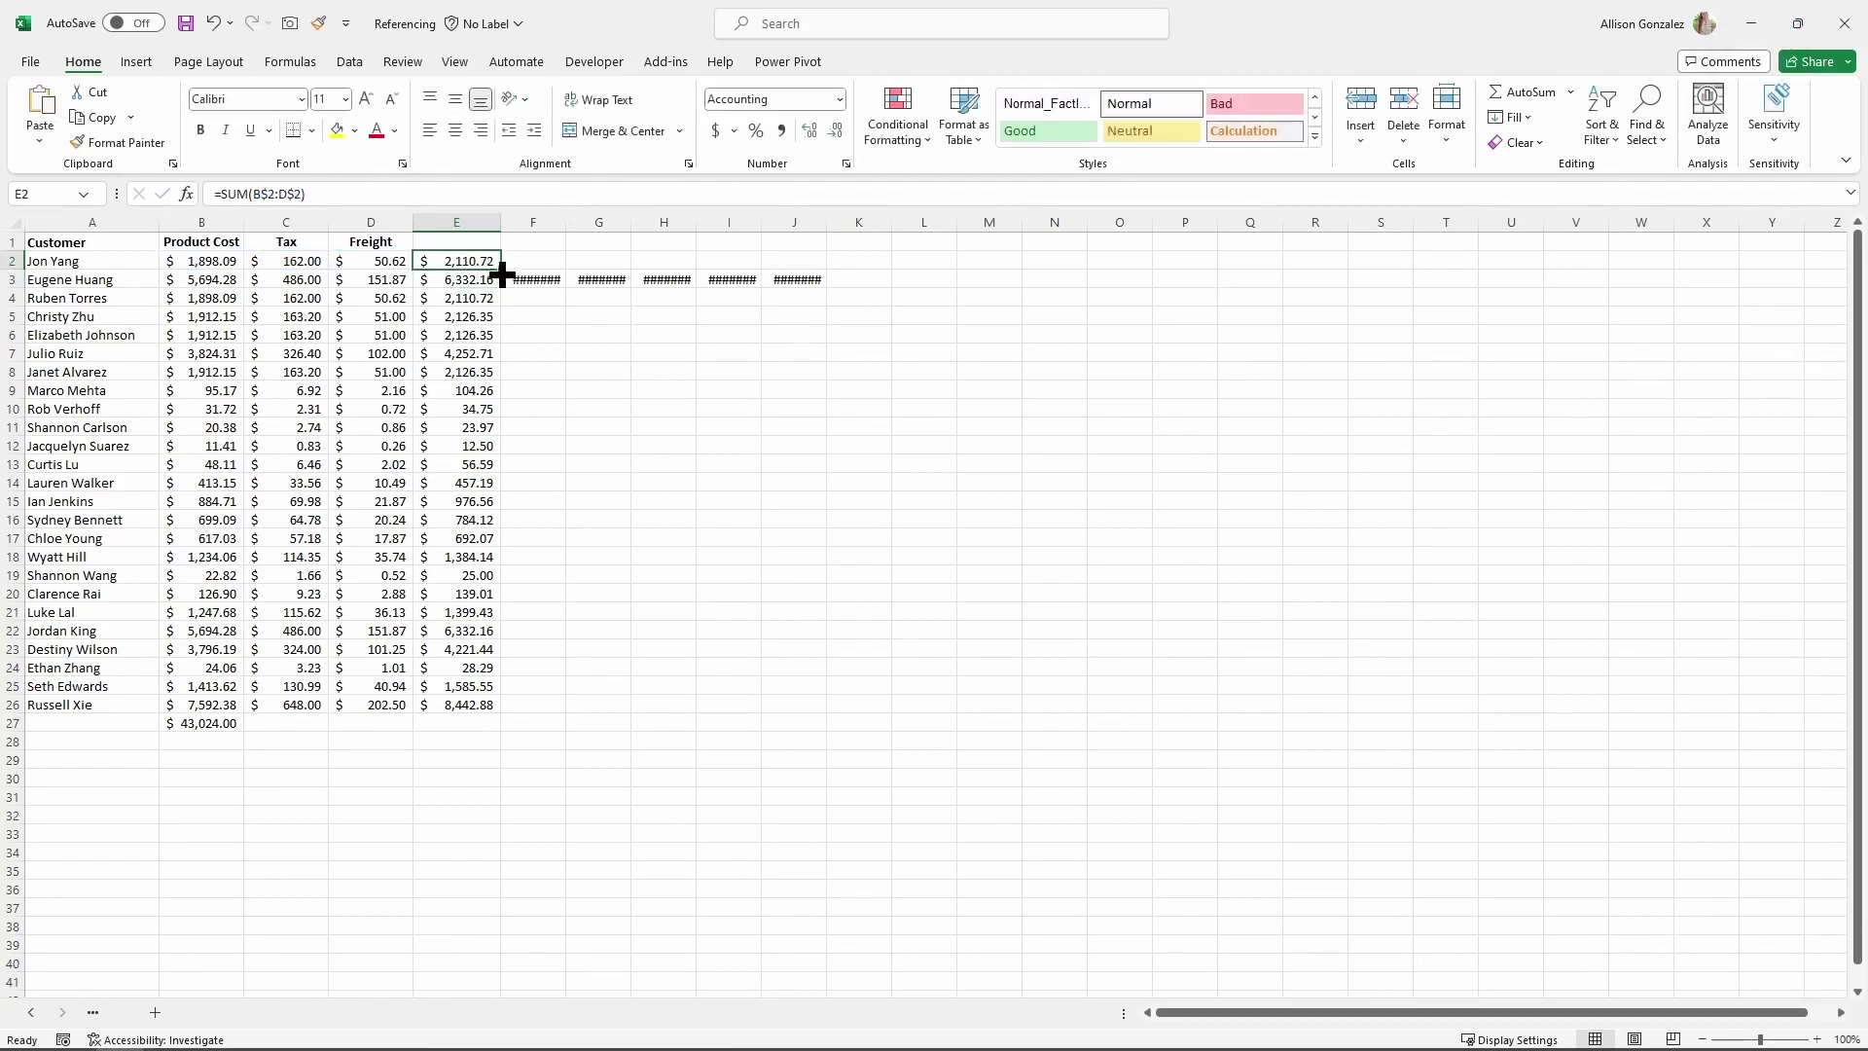
- Fill E2's row-locked formula across to J2 and check the shifted ranges in F2, G2 and H2
left_click_drag(499, 265, 814, 255)
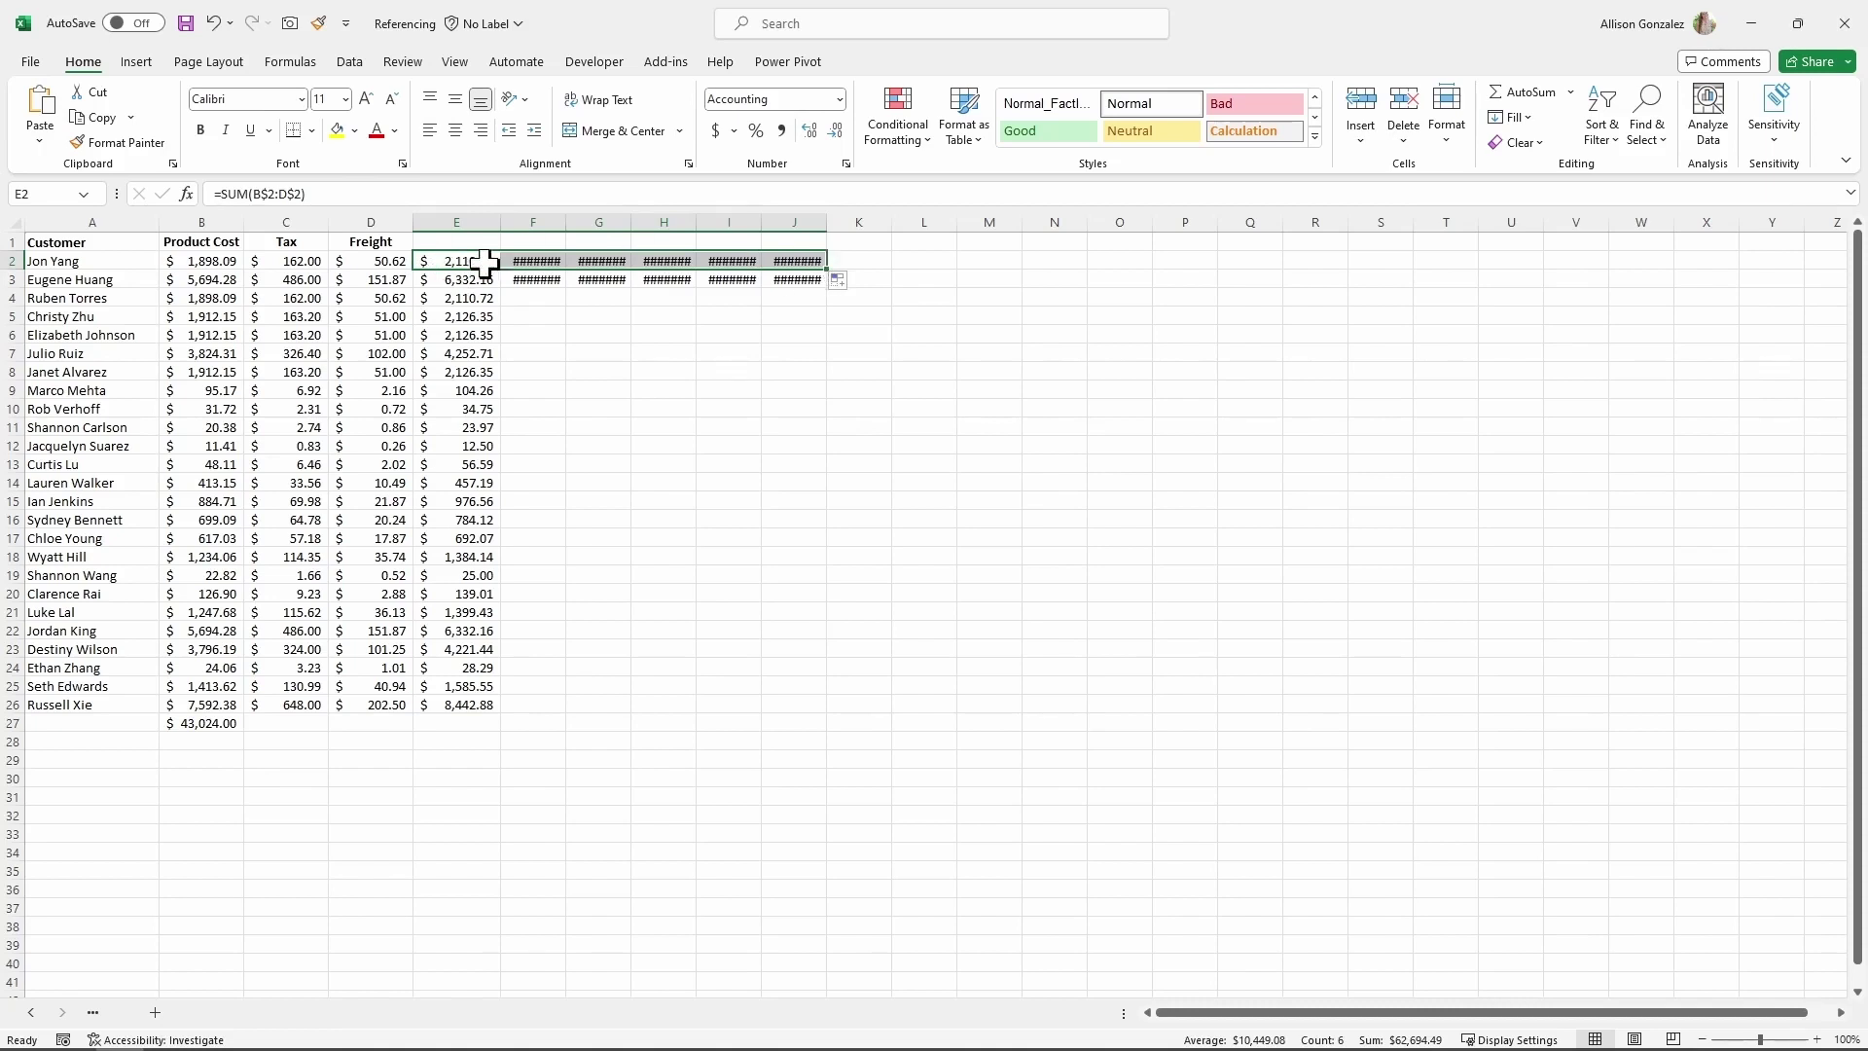
left_click(528, 261)
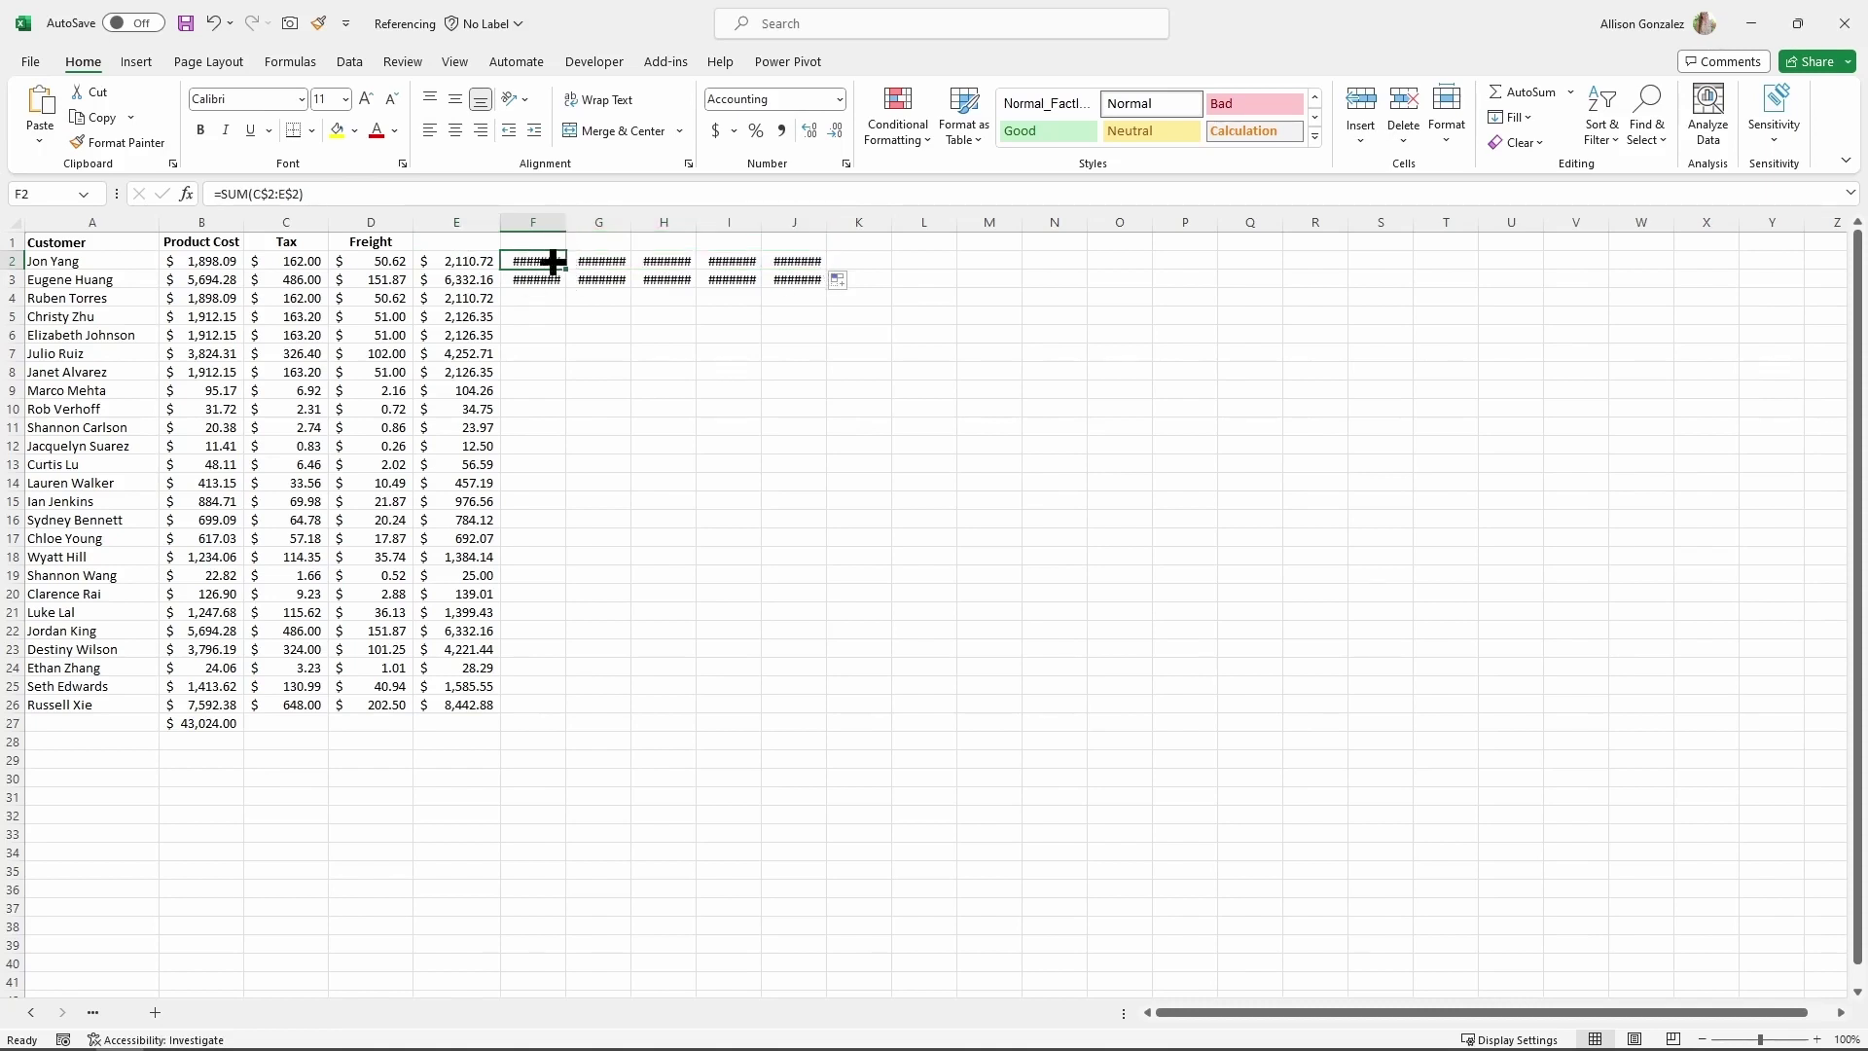
left_click(458, 260)
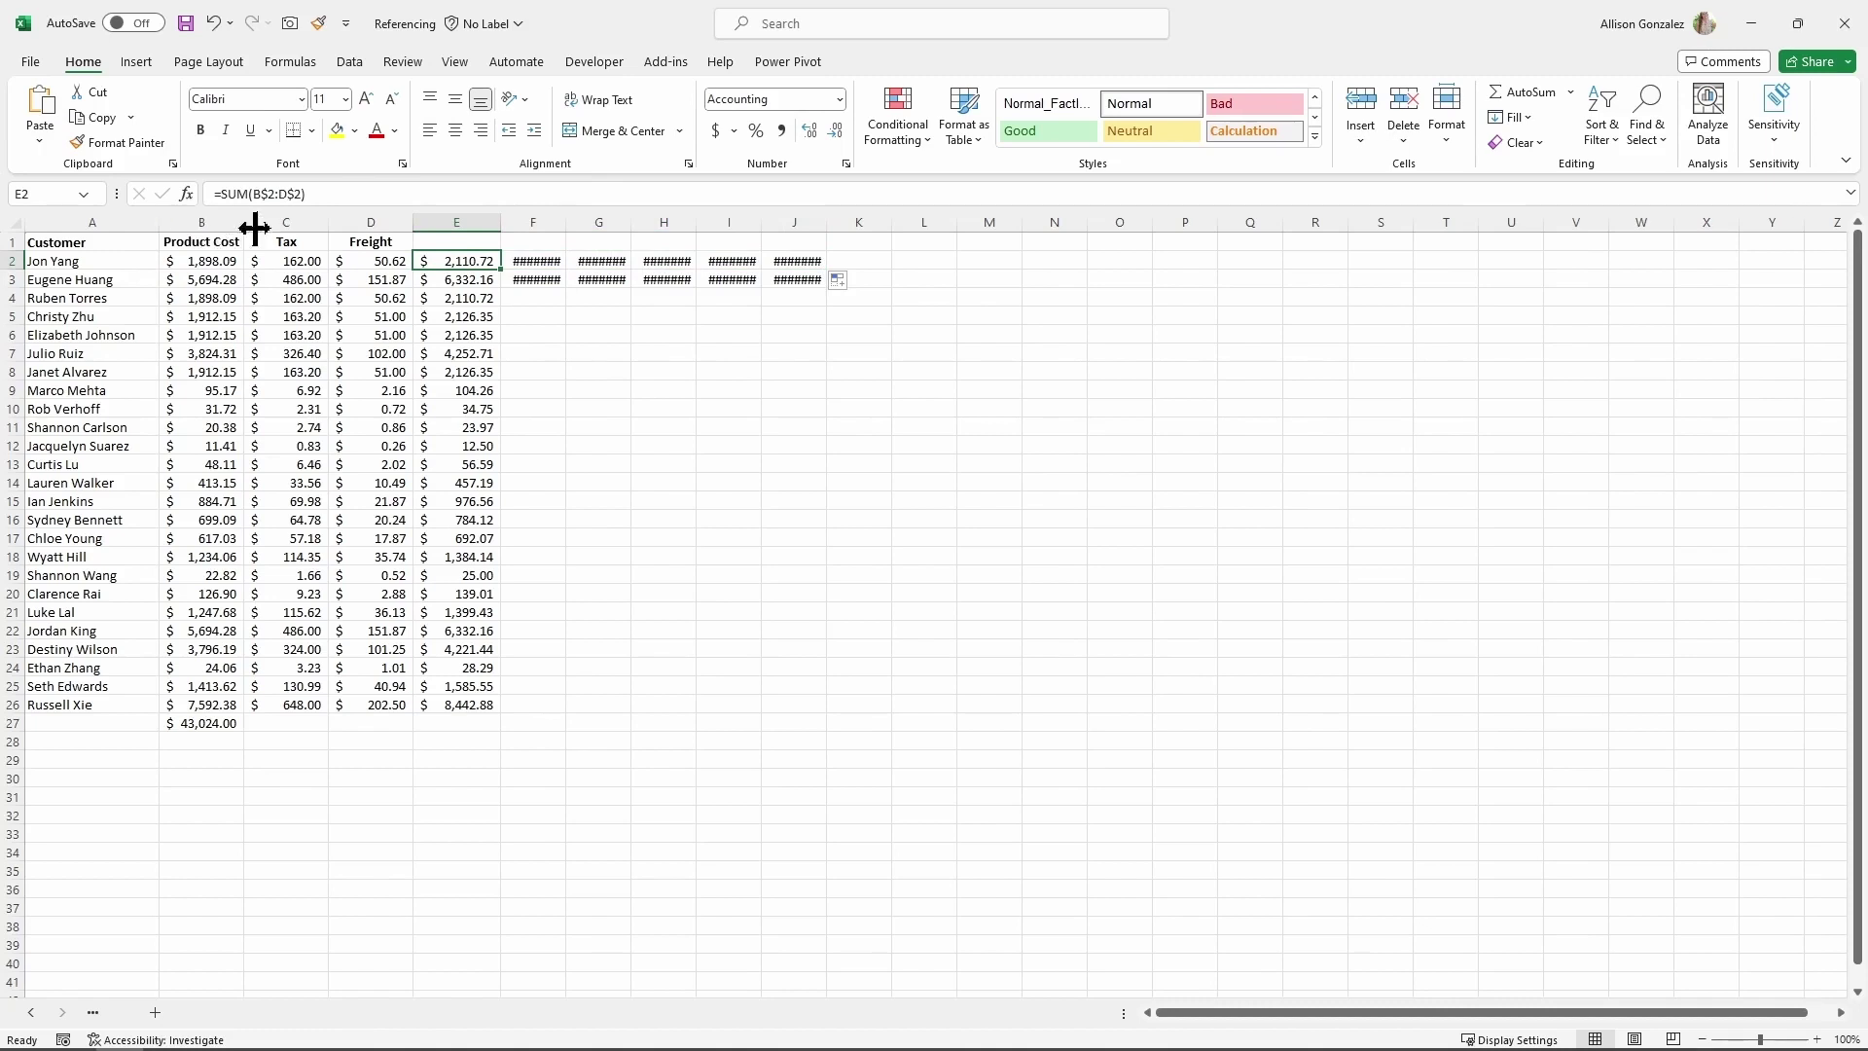
left_click(535, 259)
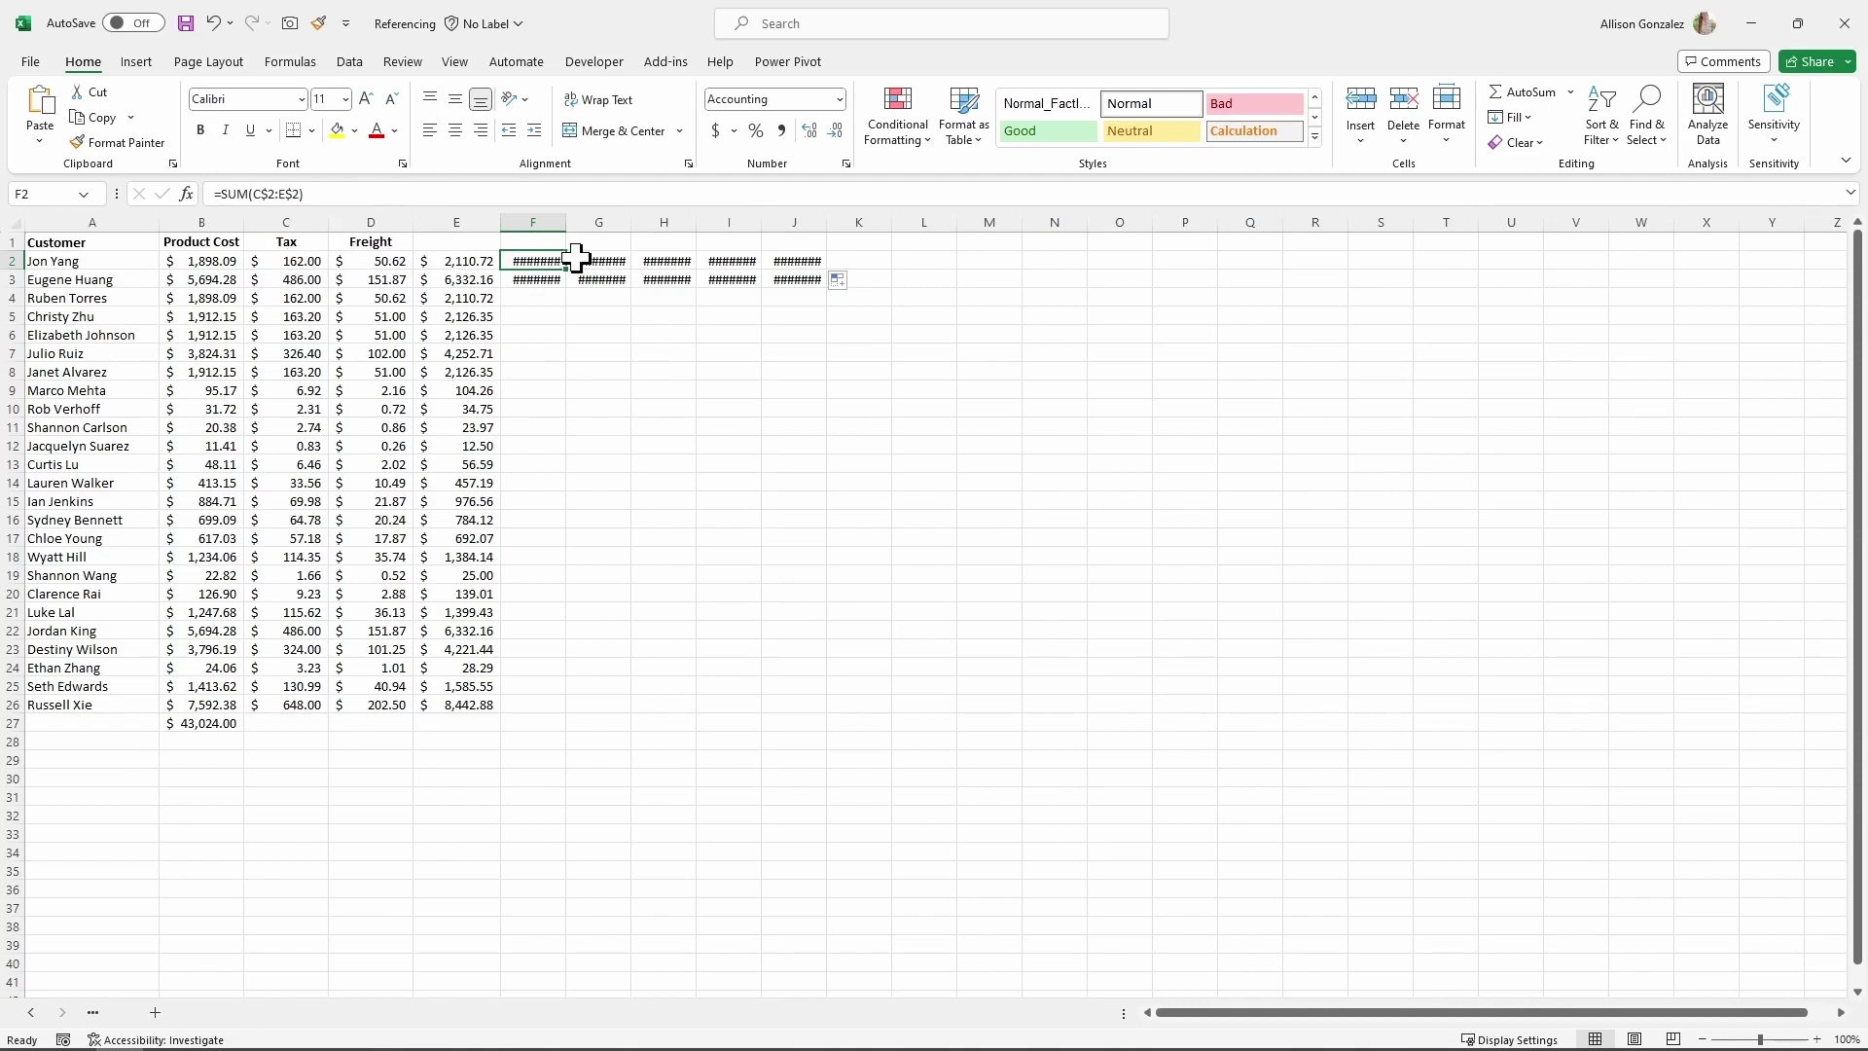
left_click(618, 264)
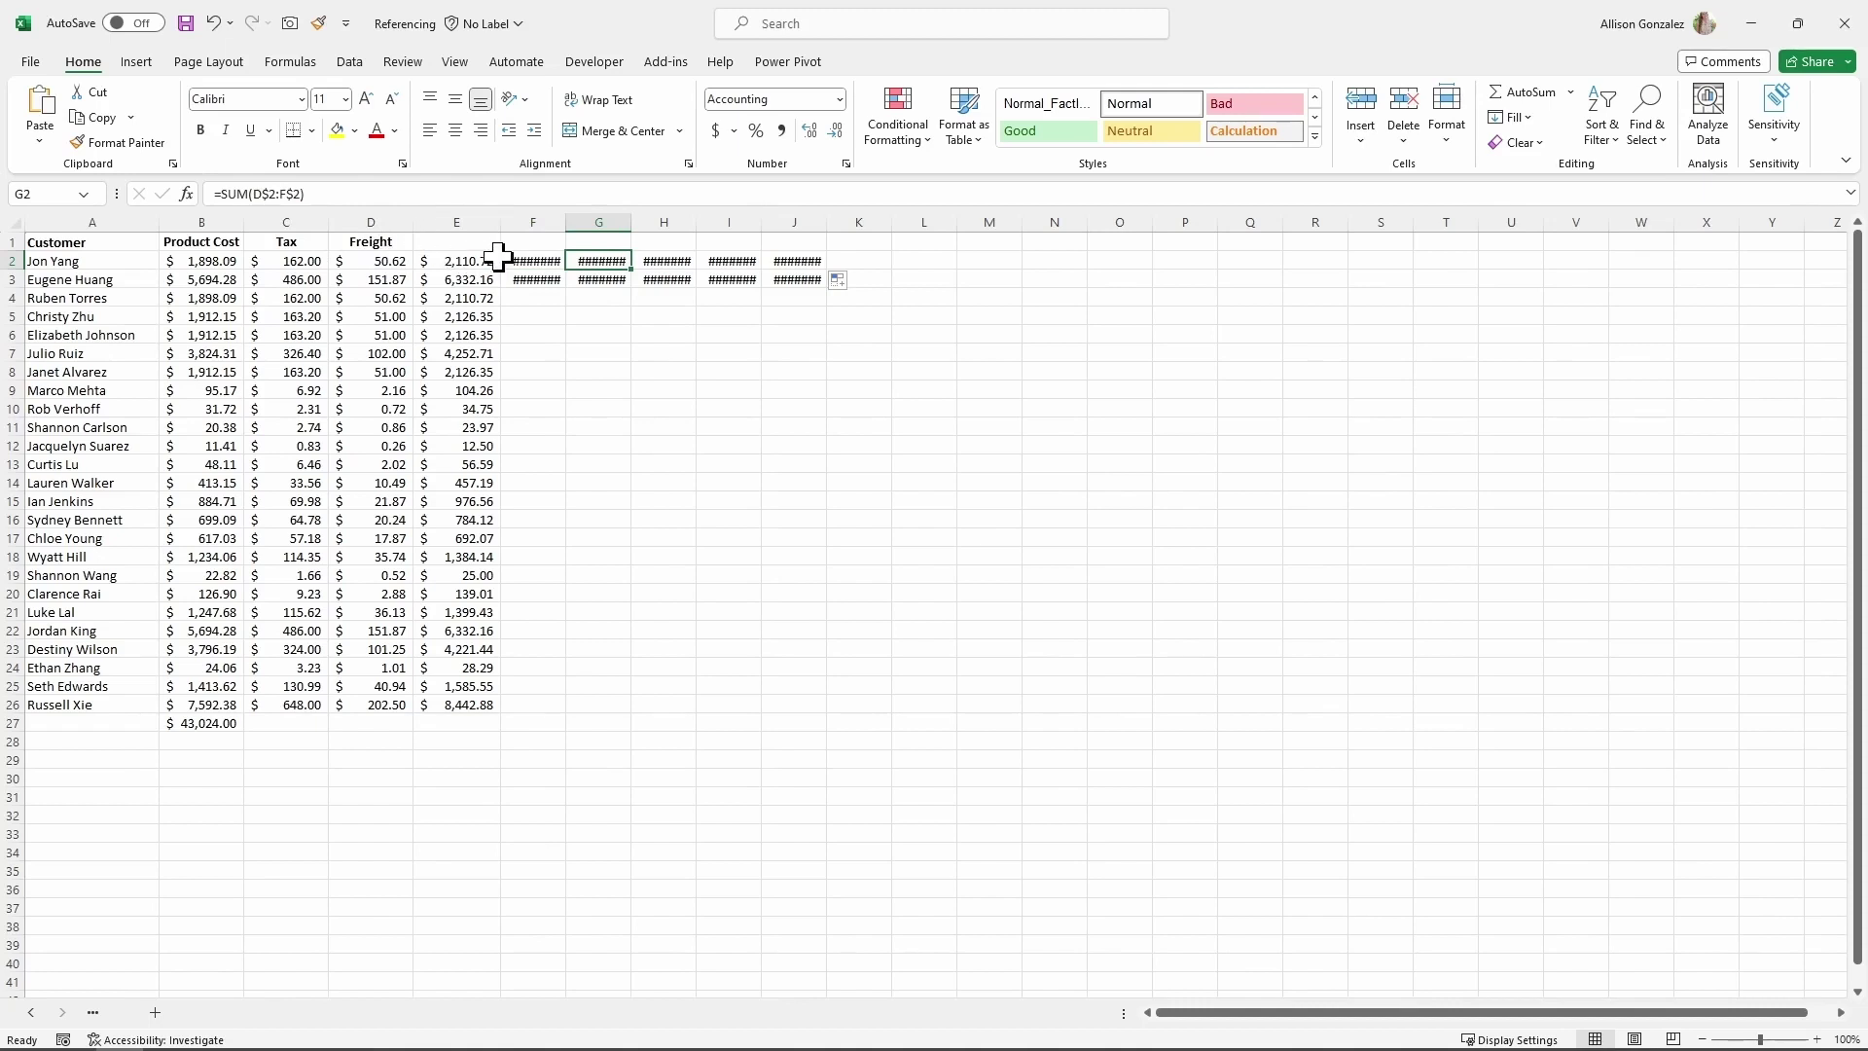
left_click(666, 261)
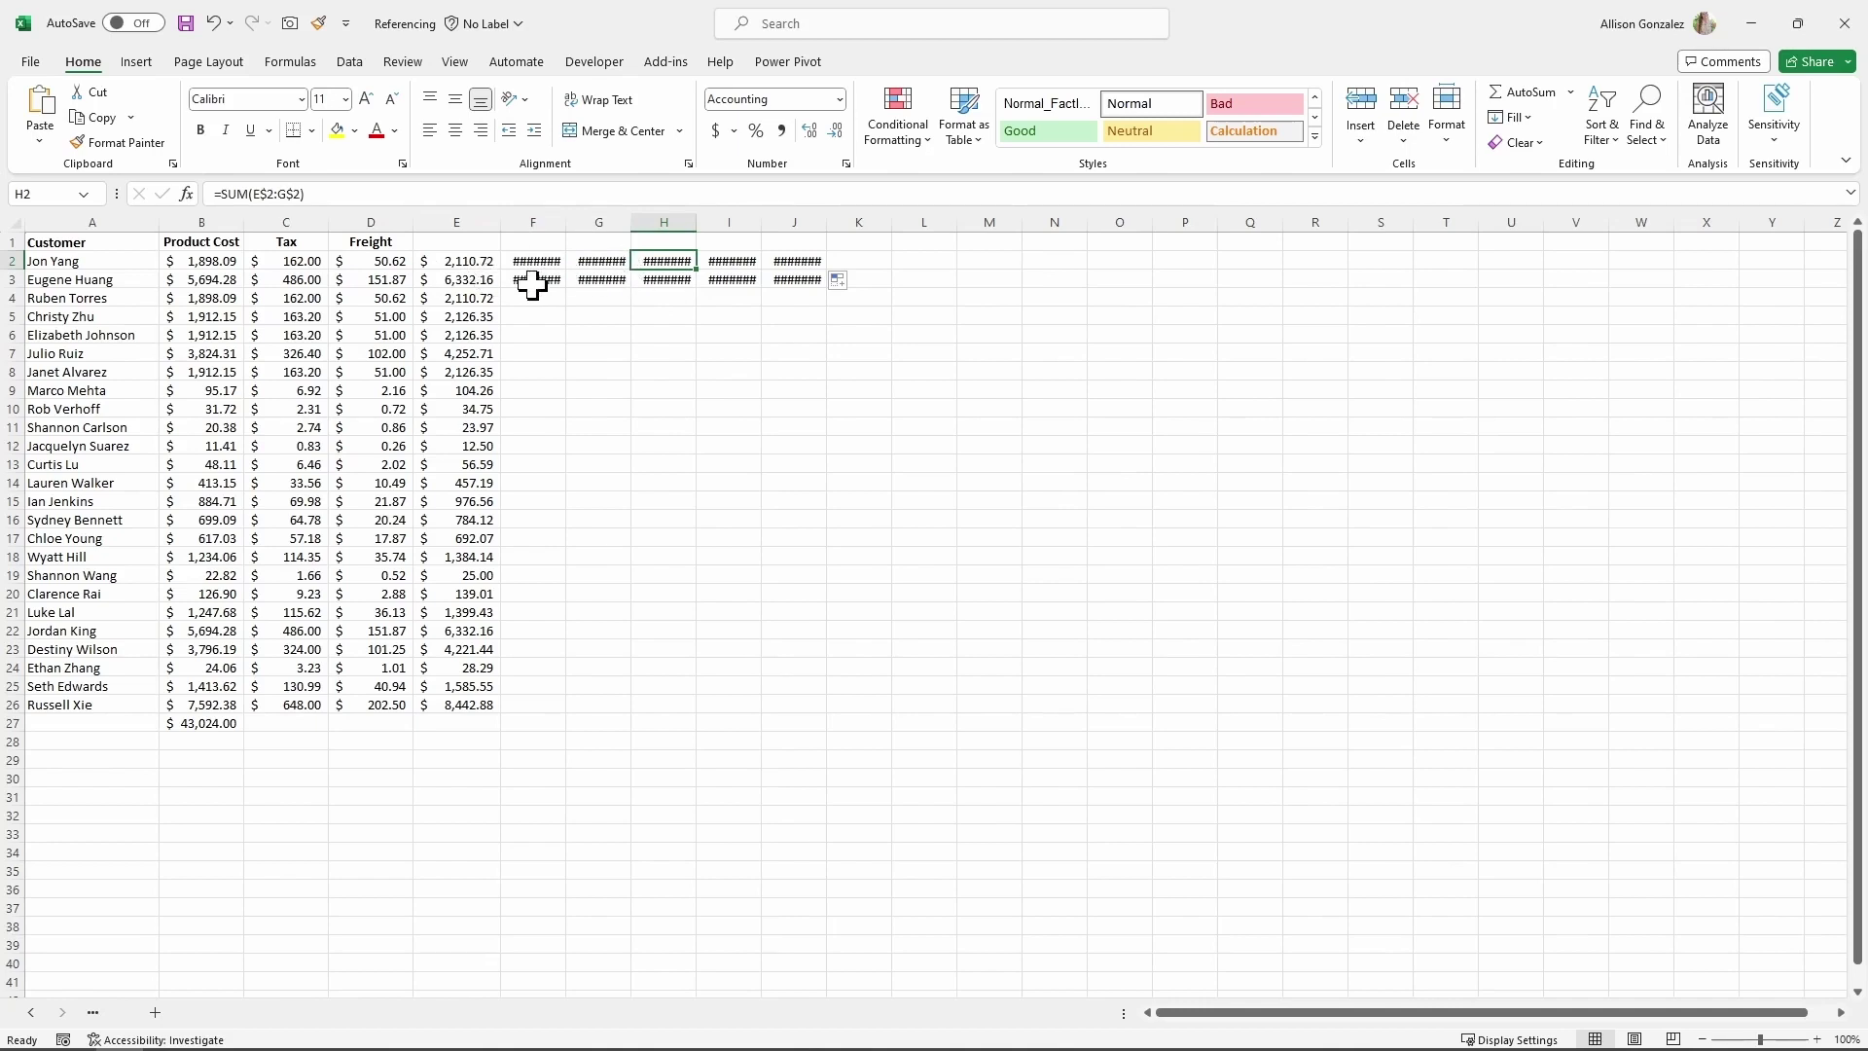
- Compare row 3's column-locked copies with row 2's shifting formulas across columns F to J
left_click(462, 284)
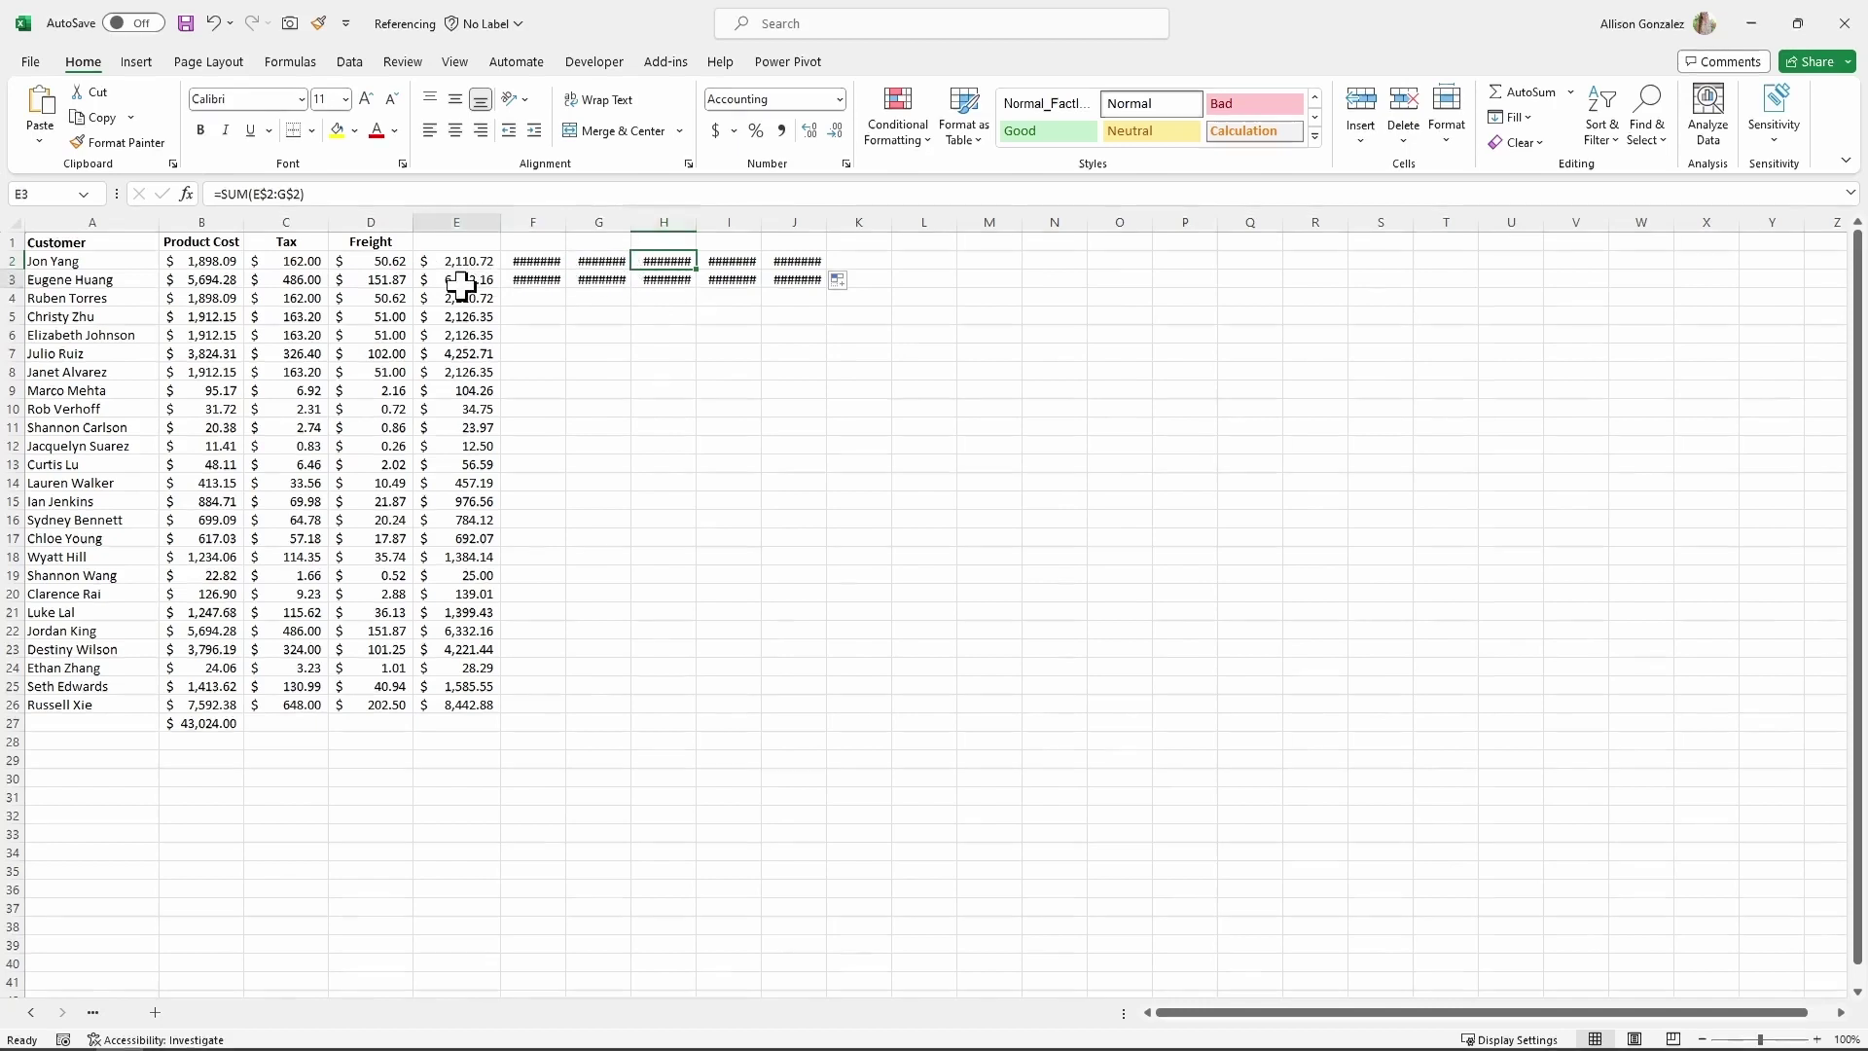
left_click(557, 282)
left_click(604, 282)
left_click(668, 282)
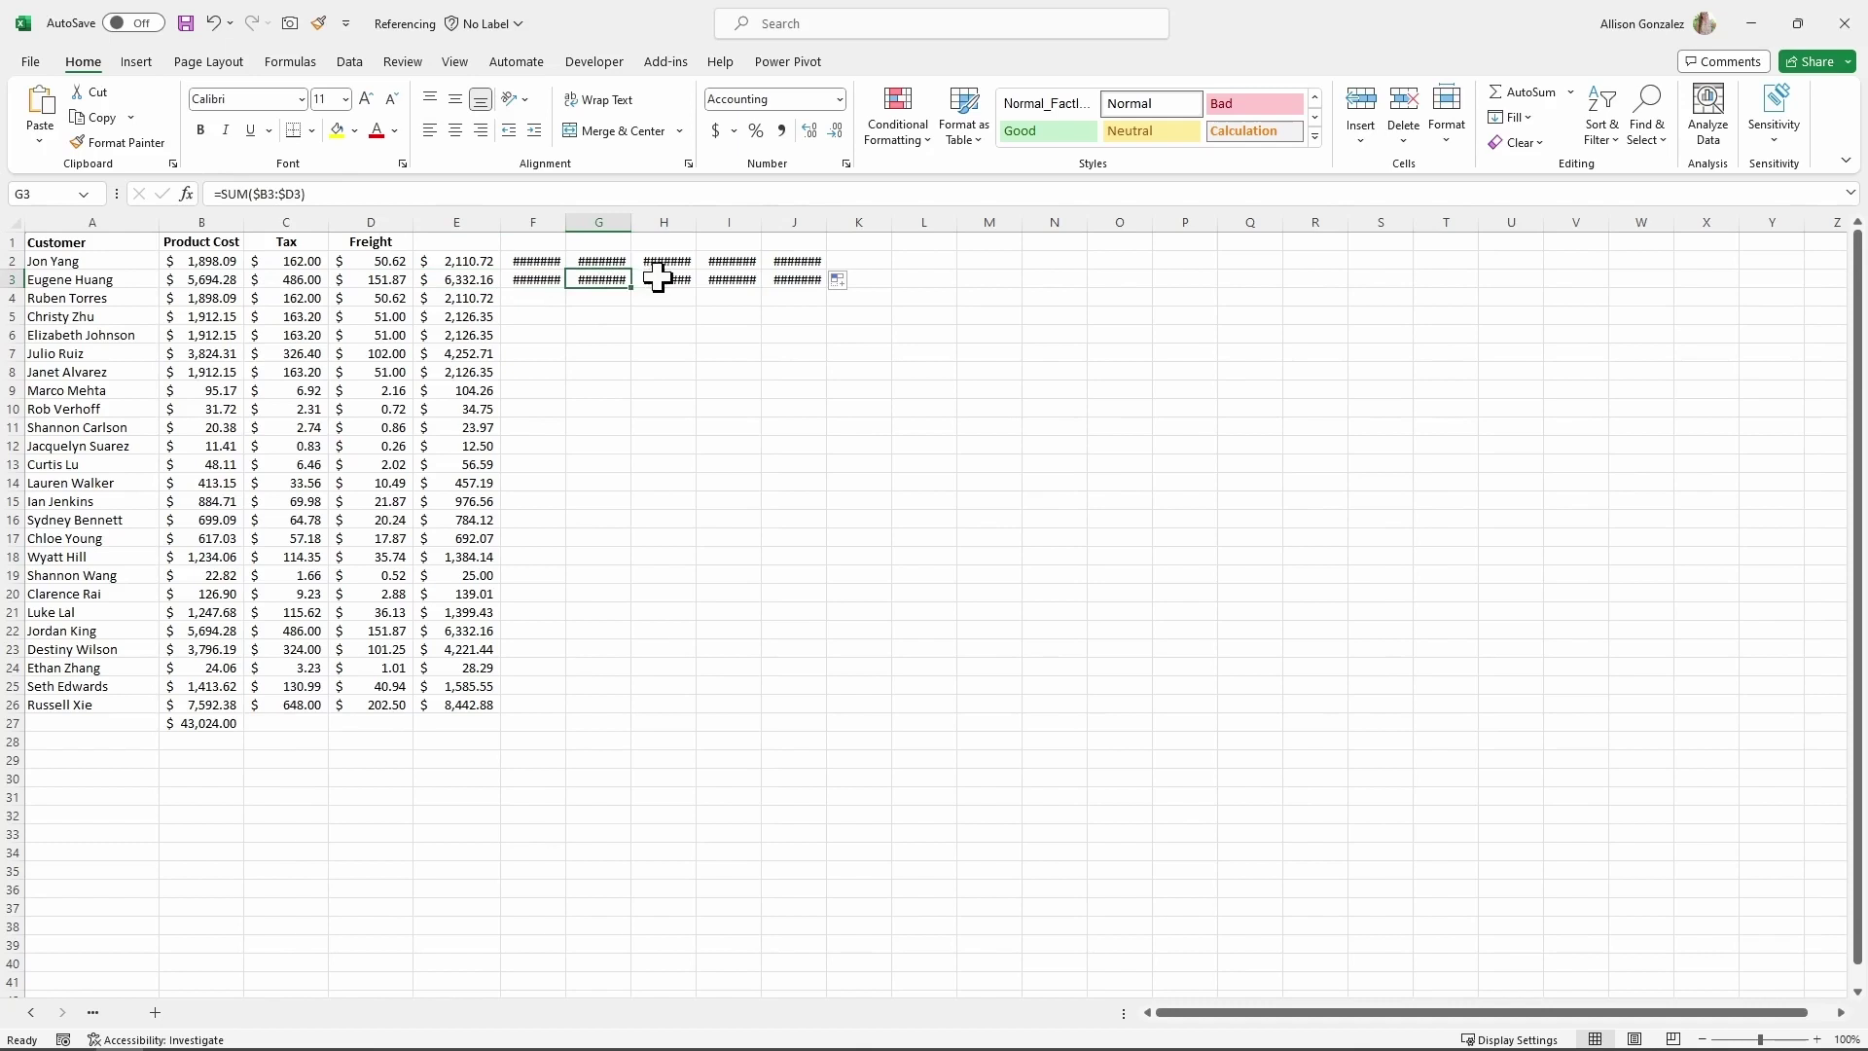
left_click(748, 279)
left_click(791, 279)
left_click(542, 261)
left_click(592, 261)
left_click(664, 260)
left_click(745, 261)
left_click(800, 261)
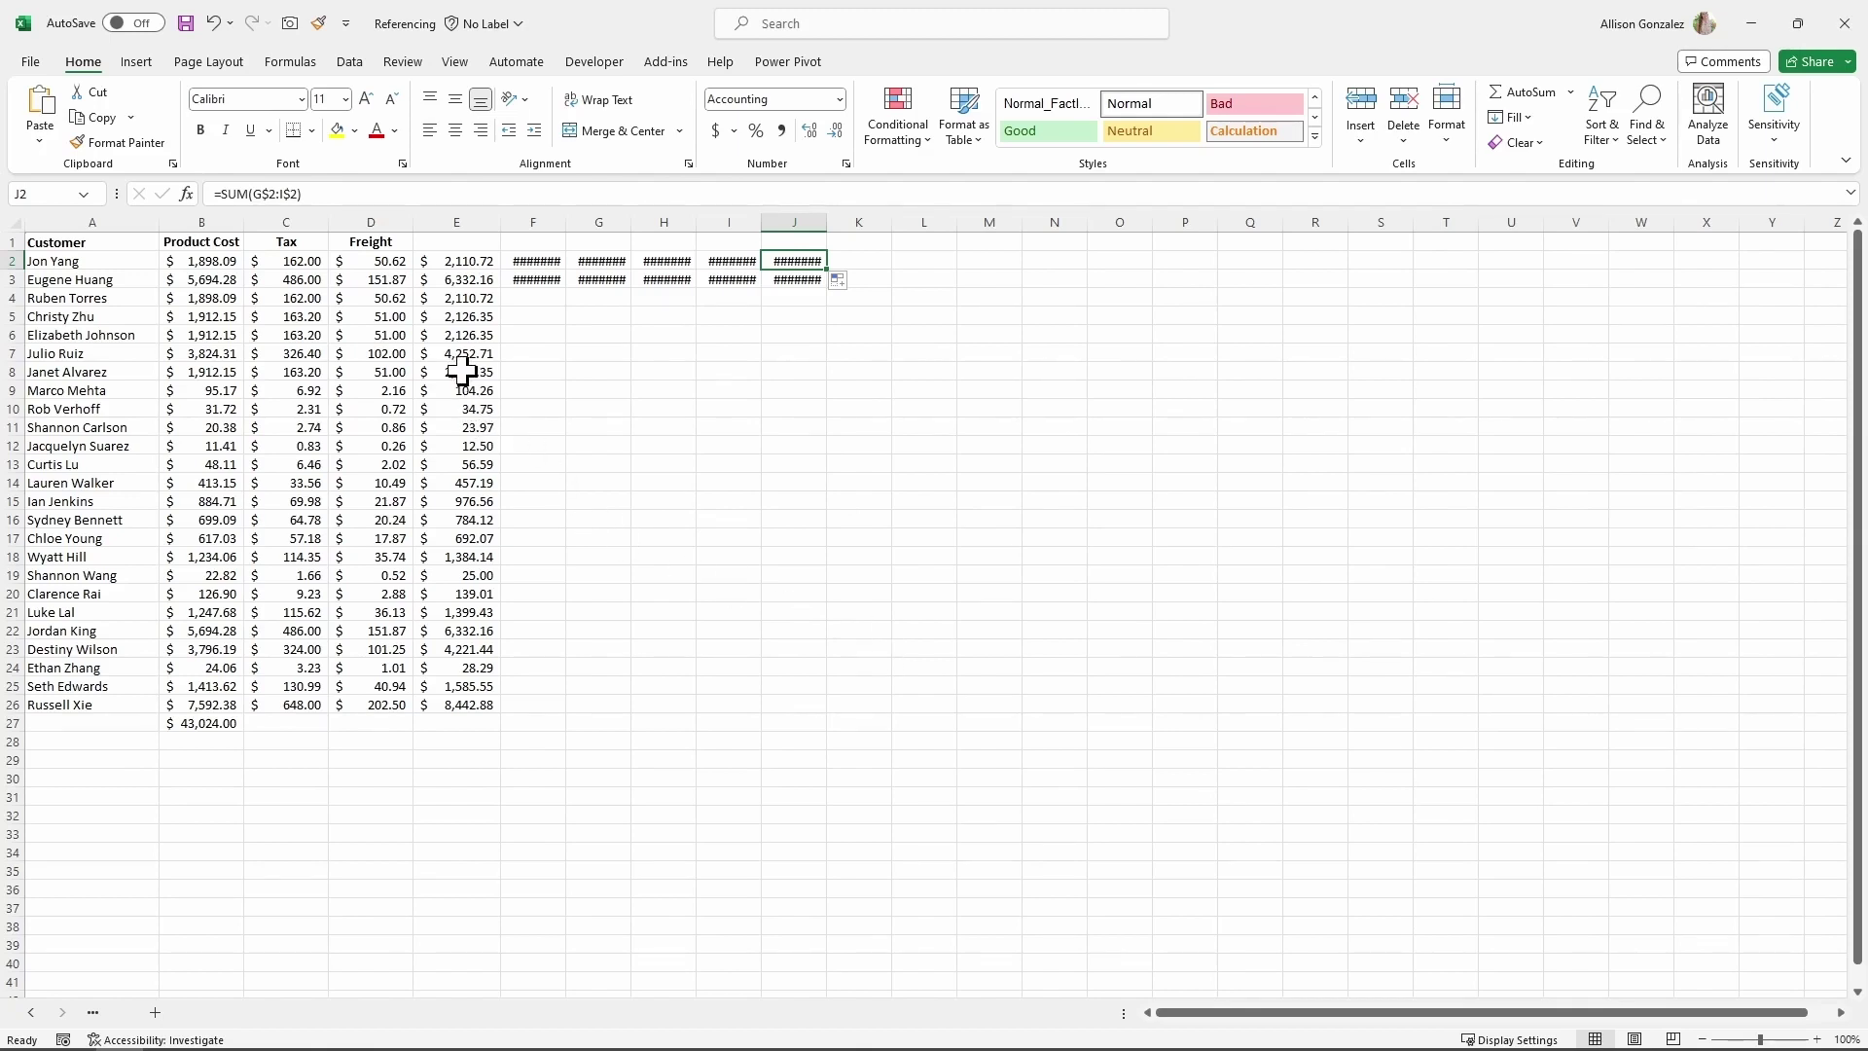
left_click(484, 315)
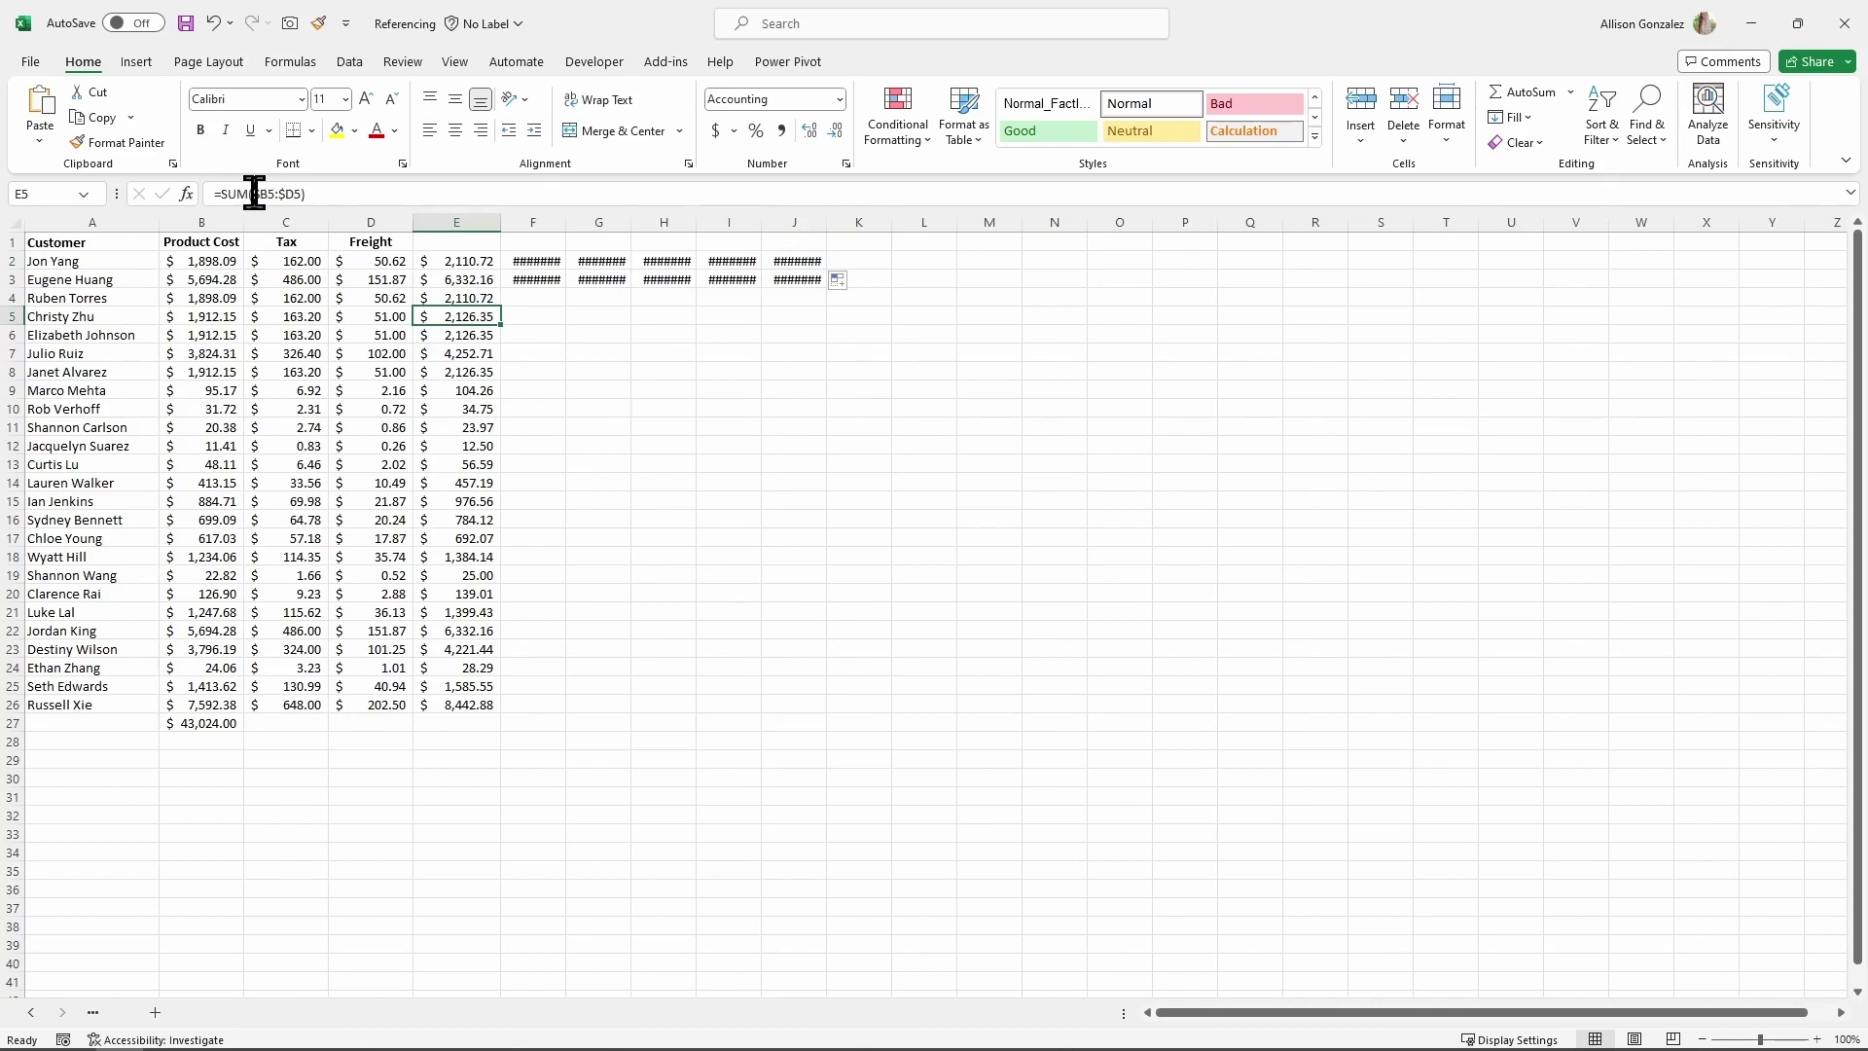
left_click_drag(254, 194, 300, 194)
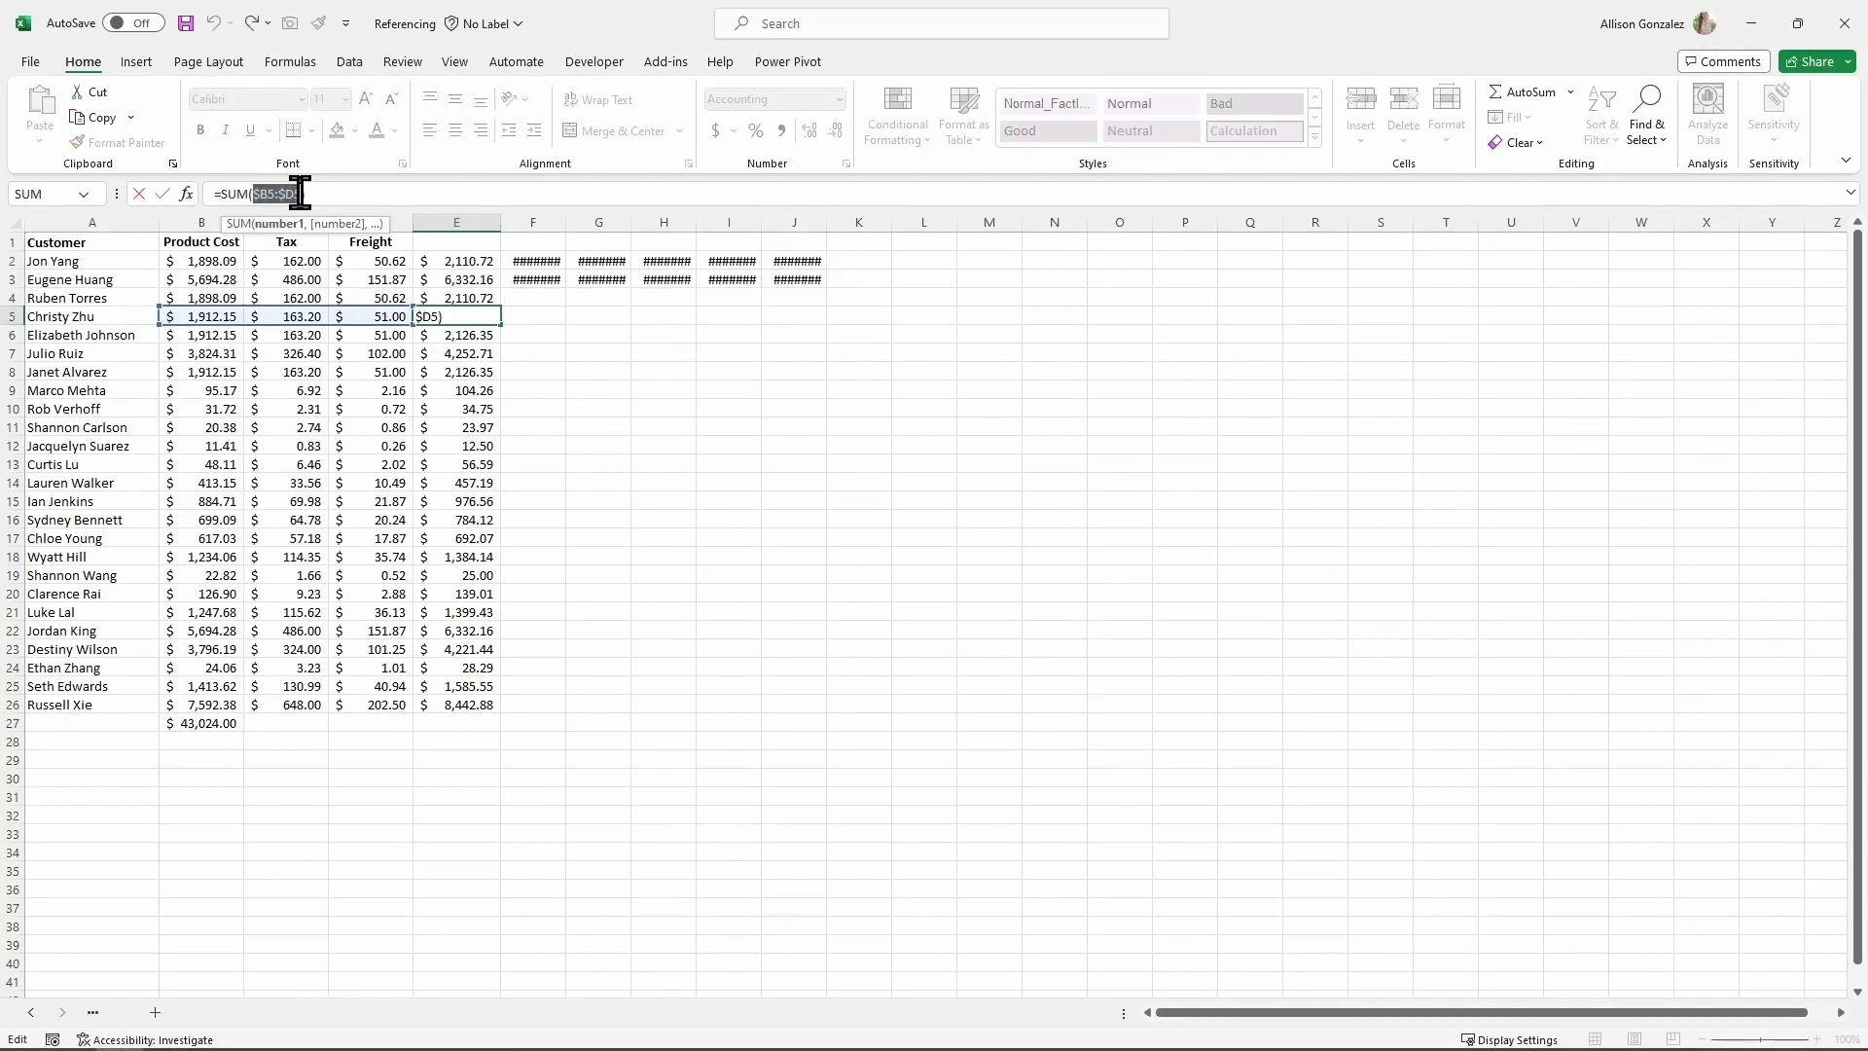
key("F4")
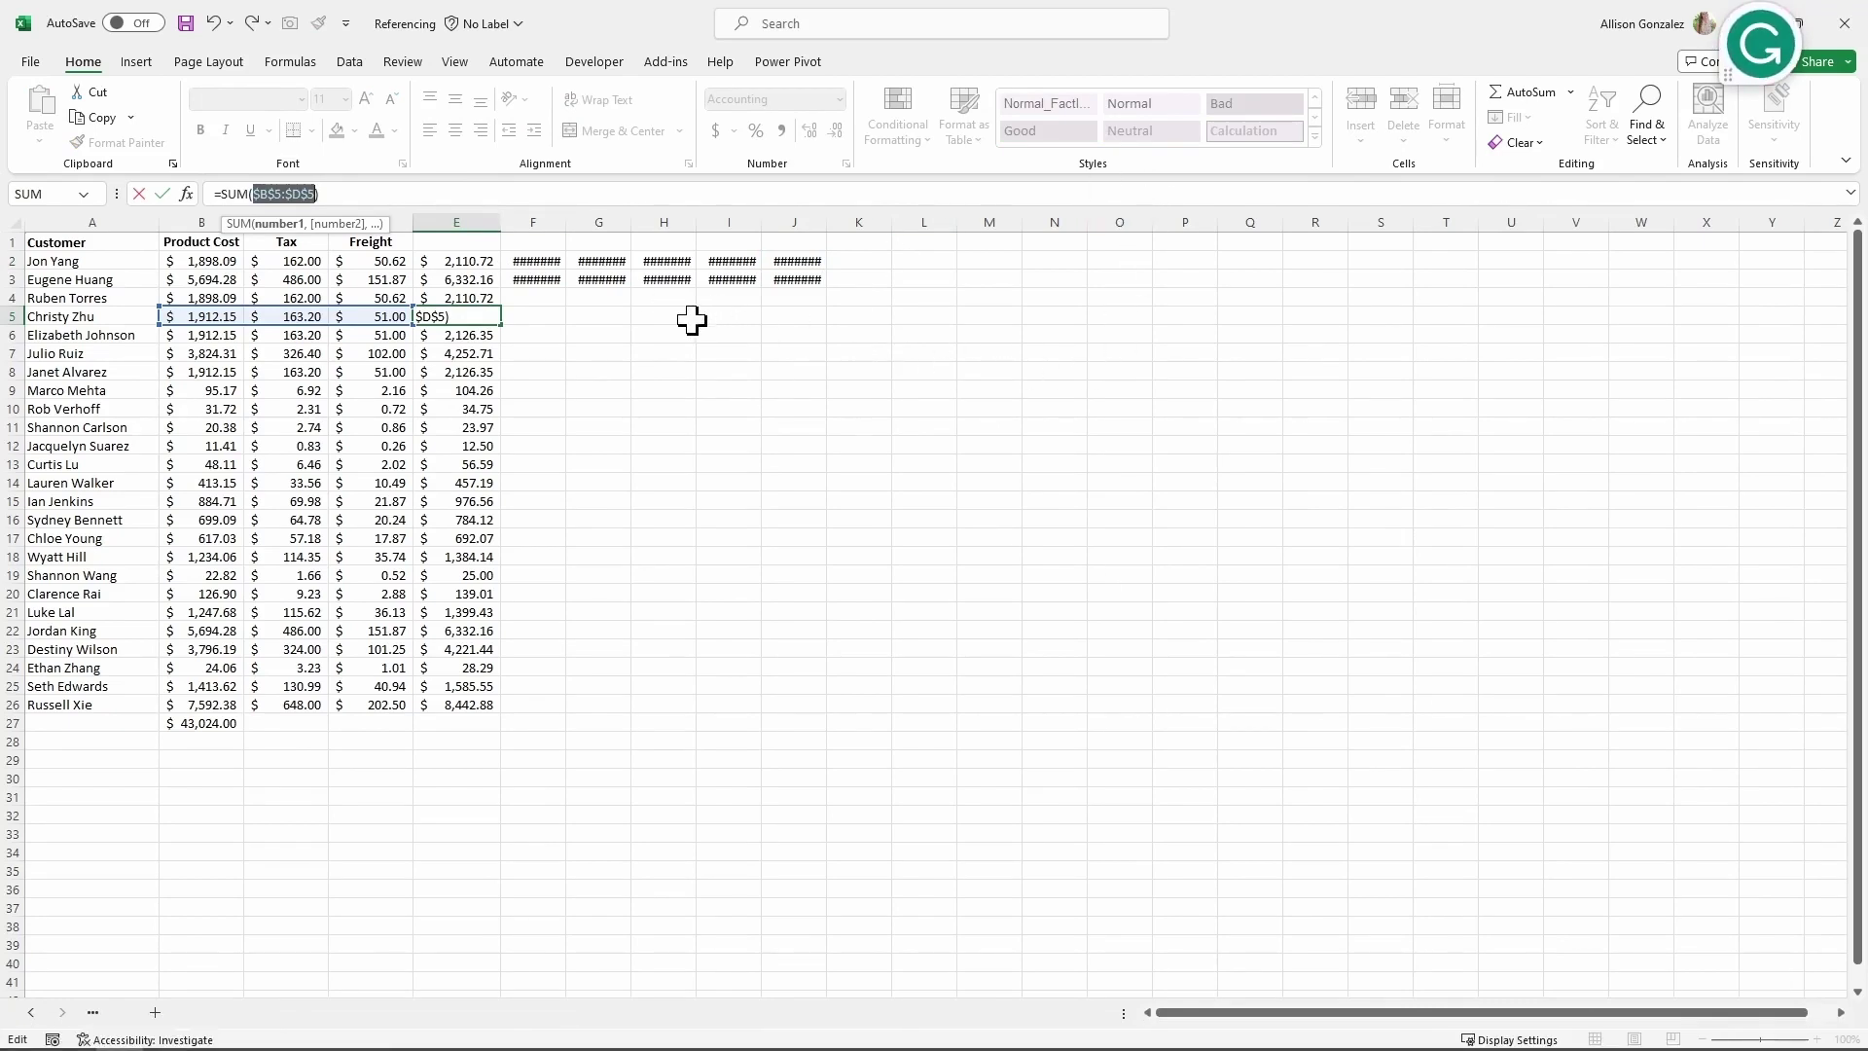
key("F4")
key("F4")
key("ctrl+Return")
left_click(463, 279)
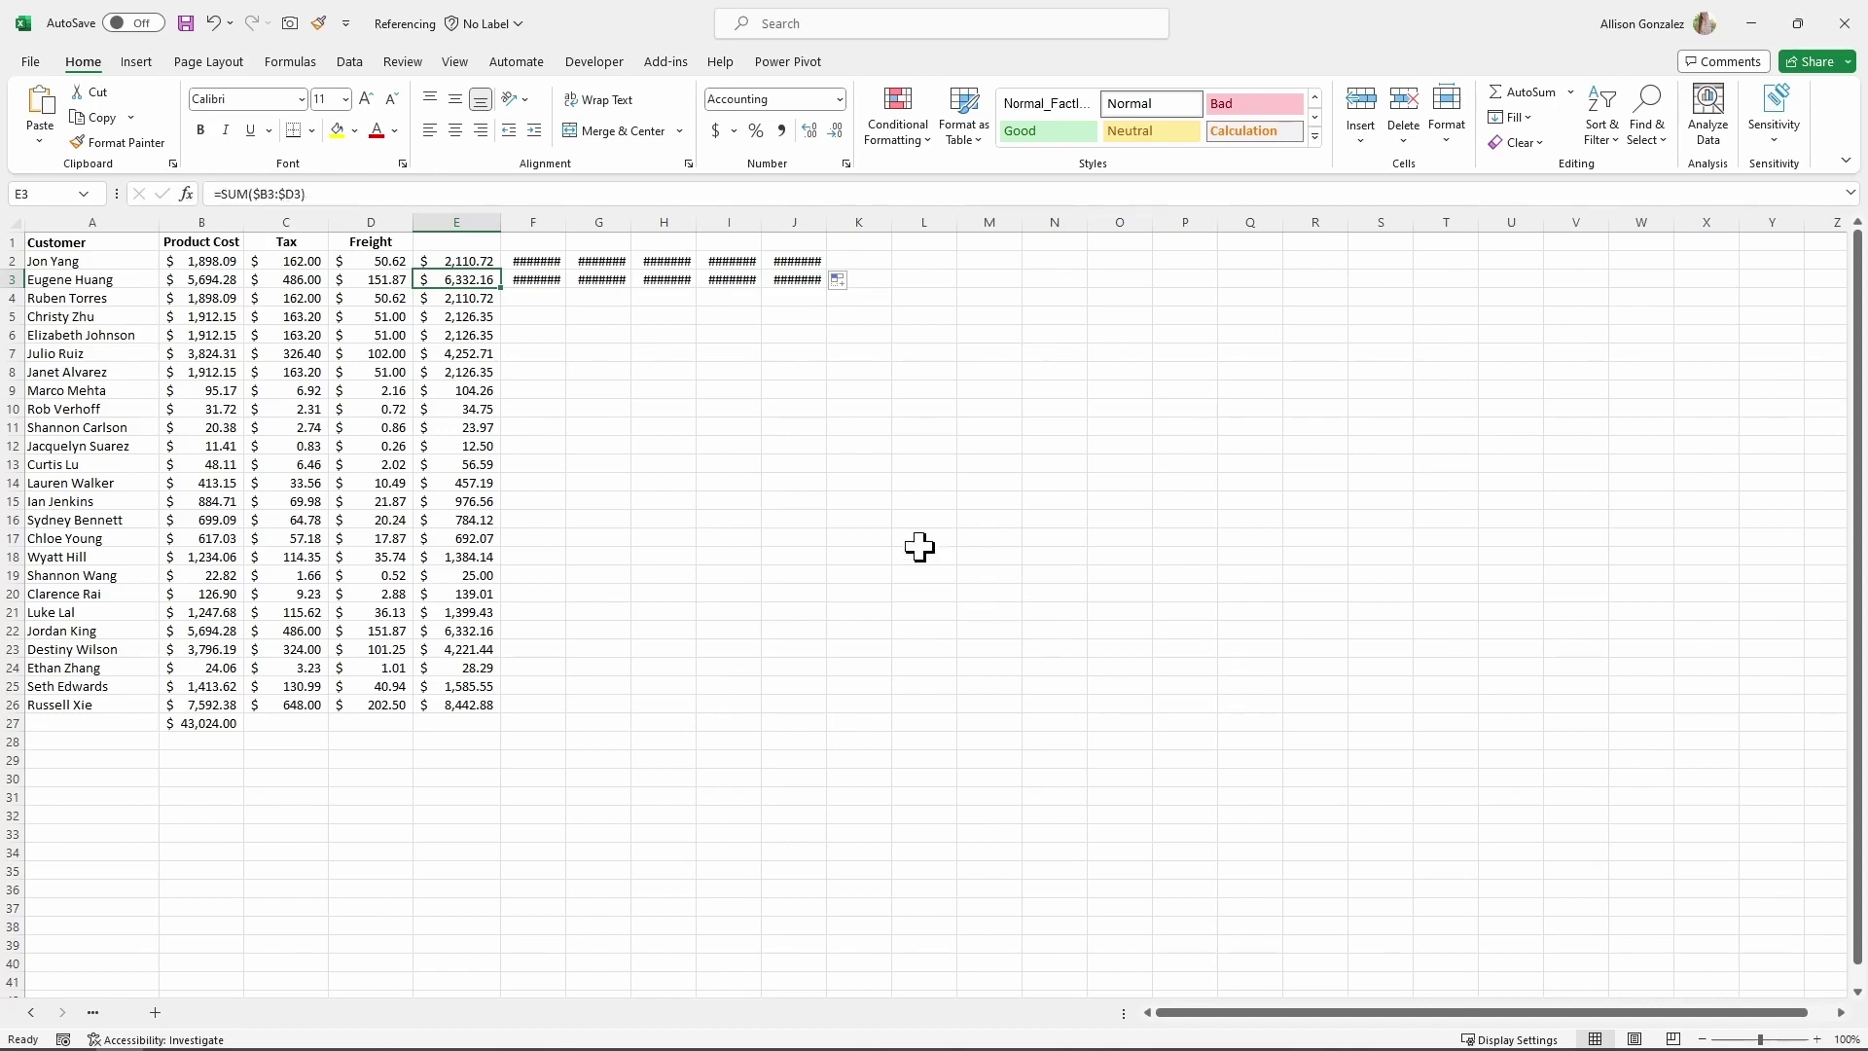
- In E3's formula, change the range end $D3 to relative D3, giving =SUM($B3:D3)
left_click(292, 194)
left_click_drag(292, 193, 301, 193)
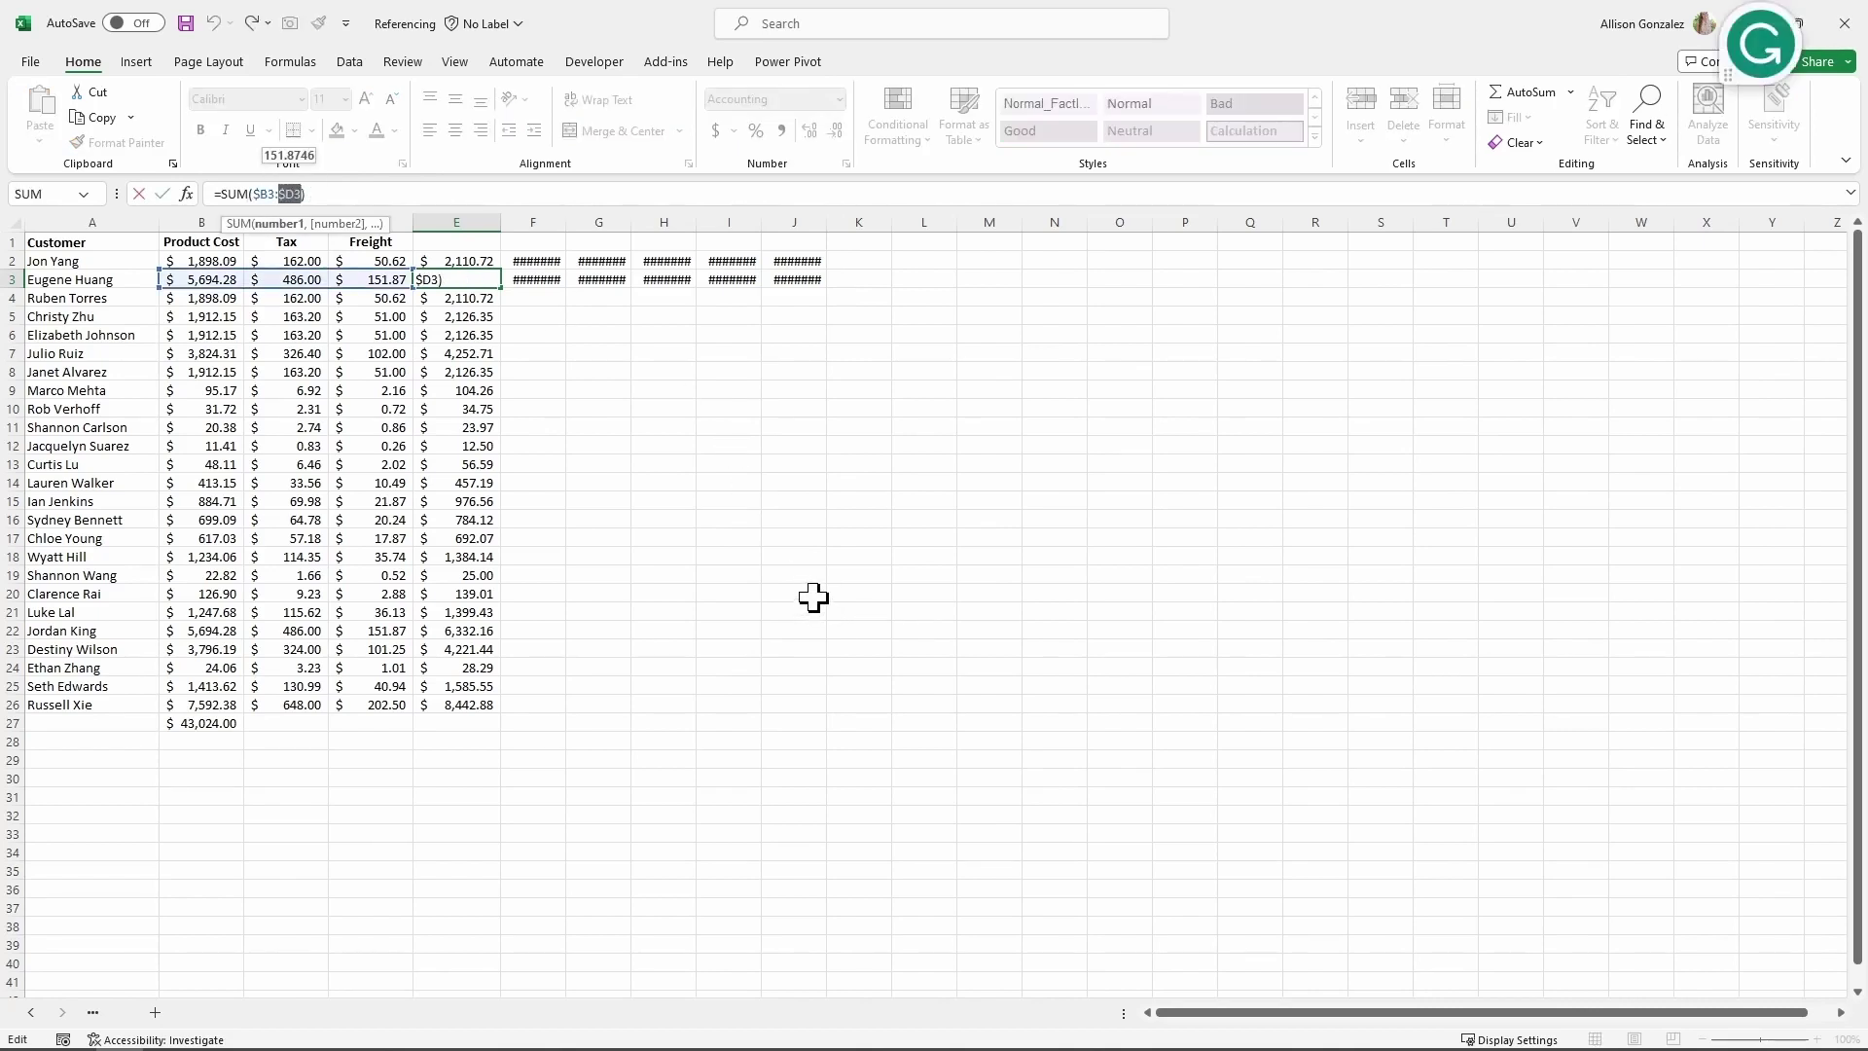
key("F4")
key("F4")
key("F4")
key("F4")
key("F4")
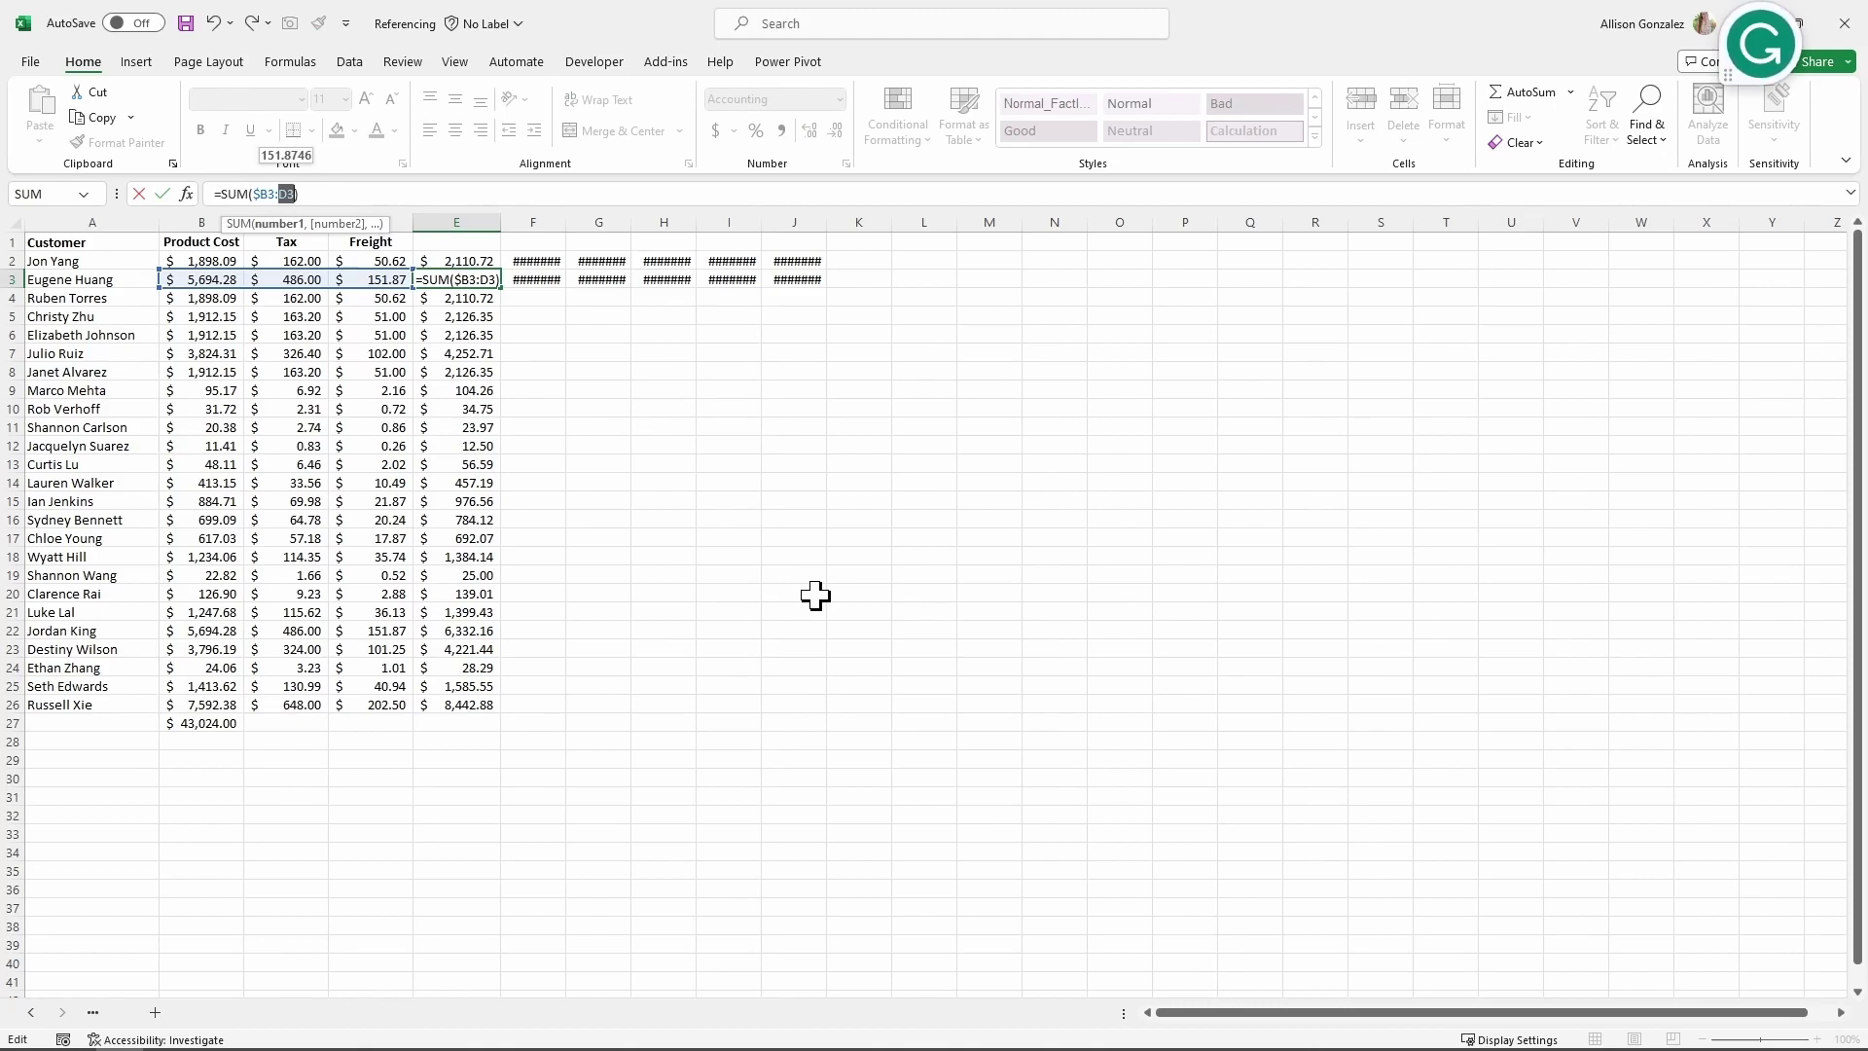